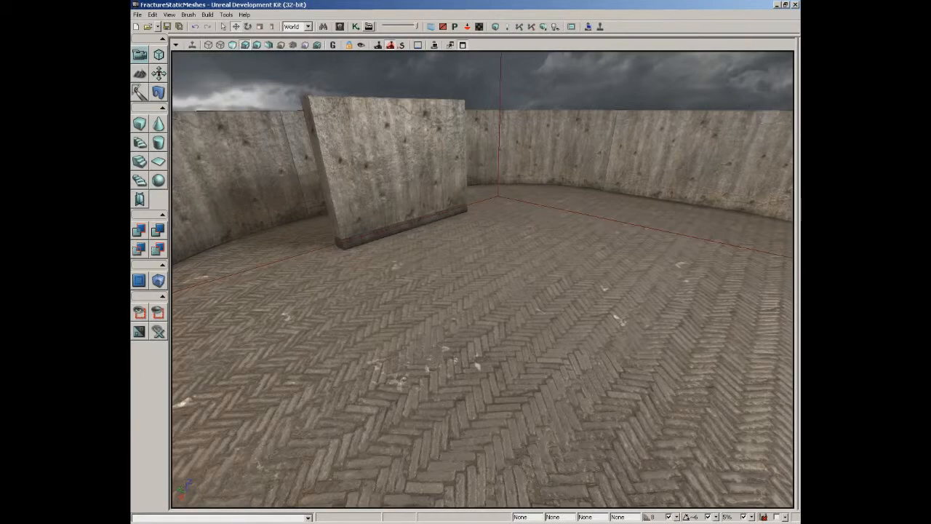
# Play the level from the floor near the freestanding wall and fire the weapon at the outer arena wall.
pyautogui.rightClick(516, 182)
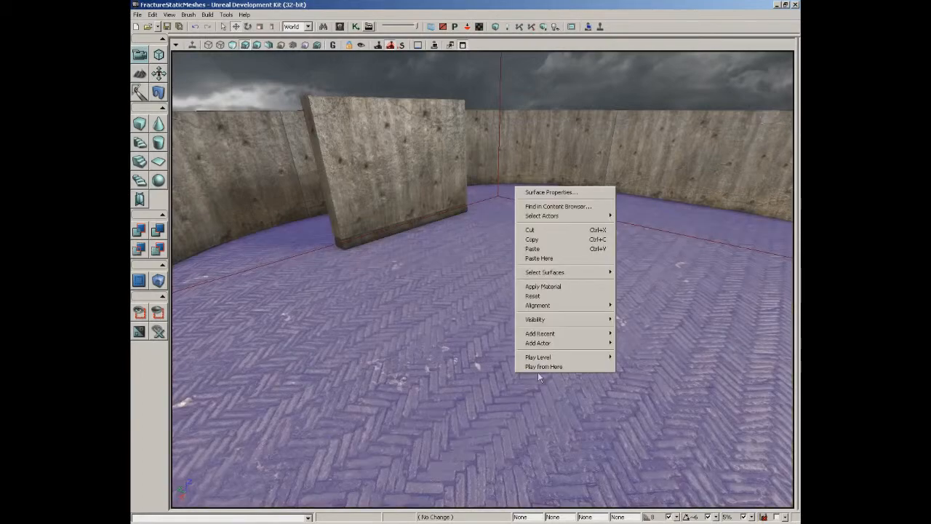
pyautogui.click(538, 369)
pyautogui.press('w')
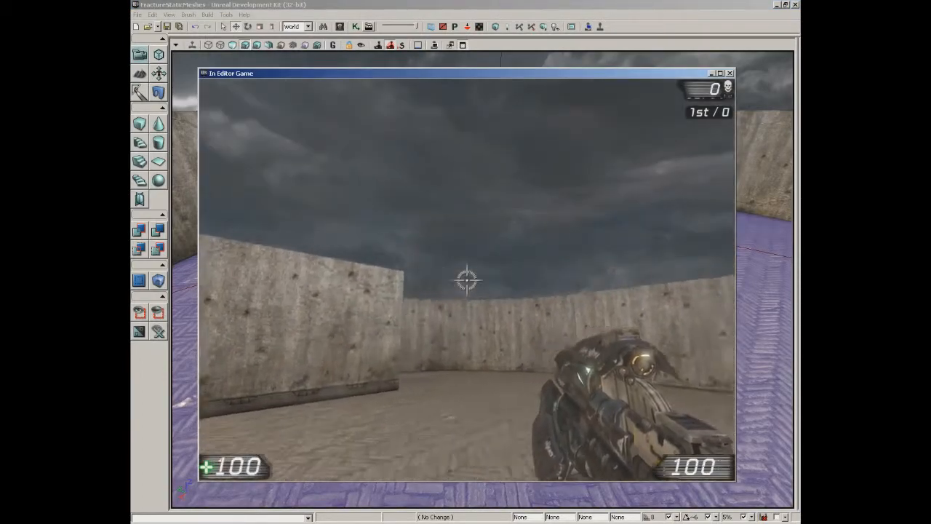
pyautogui.press('w')
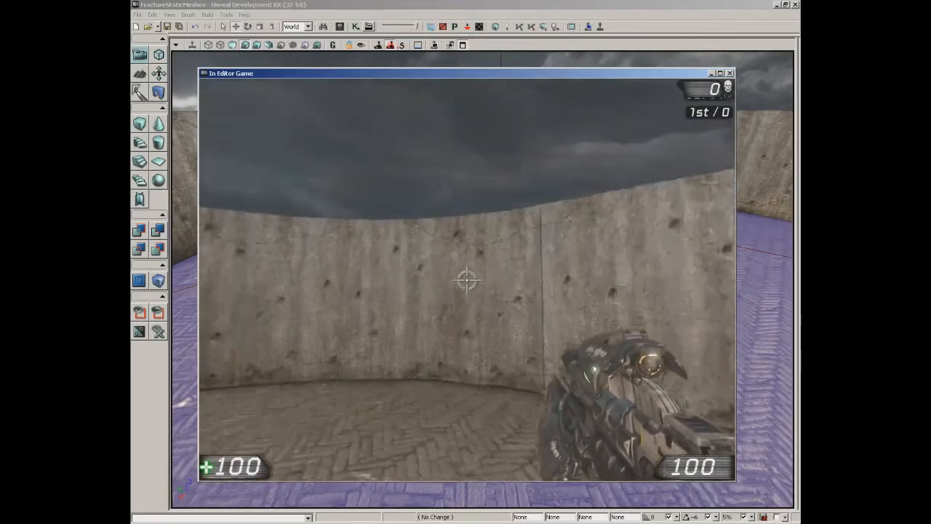
pyautogui.click(467, 280)
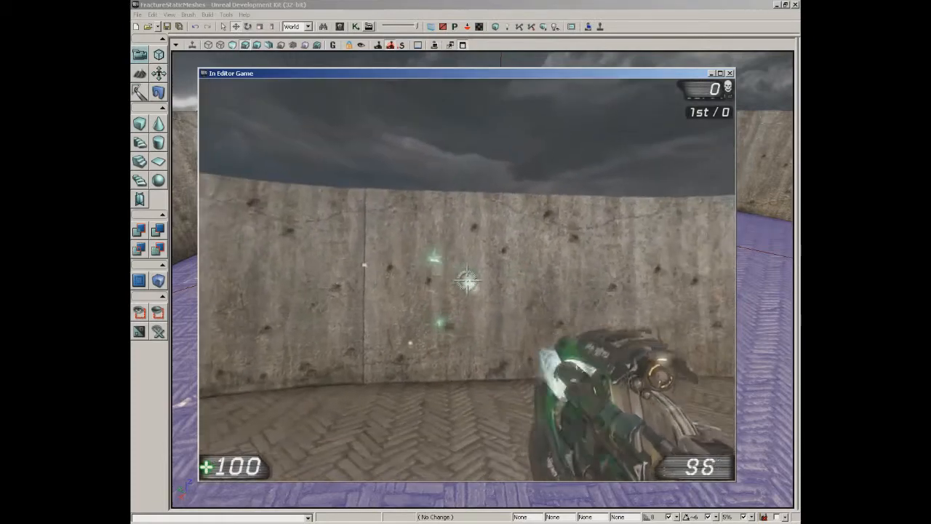
pyautogui.press('w')
pyautogui.rightClick(467, 280)
pyautogui.press('s')
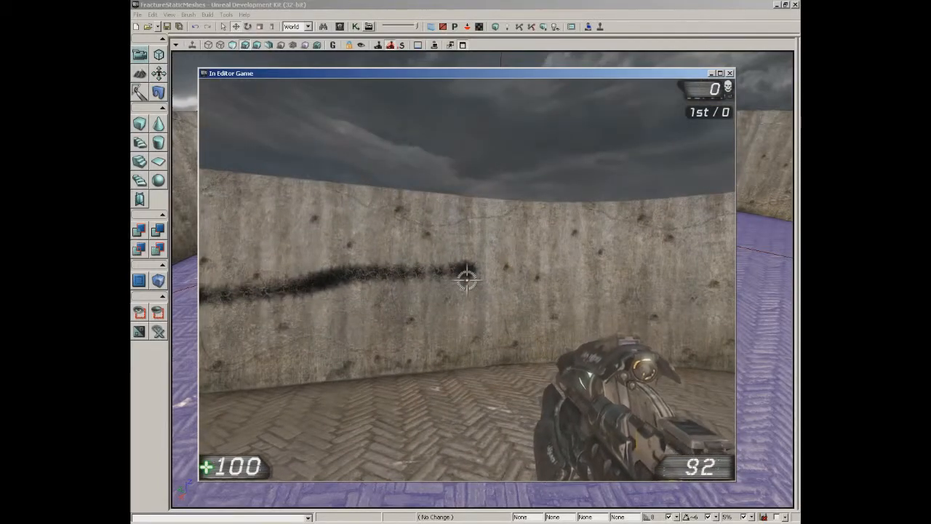
# Approach the freestanding concrete wall in the play test and shoot chunks out of it.
pyautogui.press('w')
pyautogui.press('w')
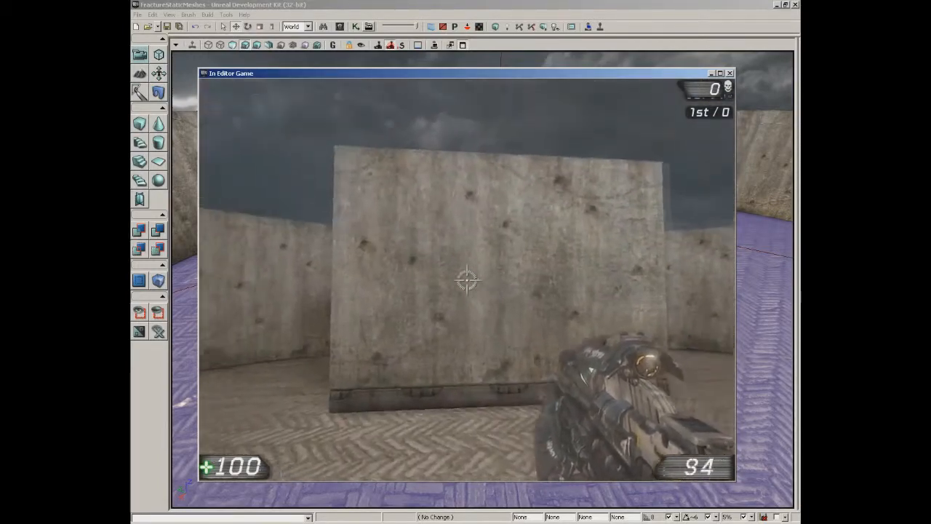
pyautogui.click(467, 280)
pyautogui.press('d')
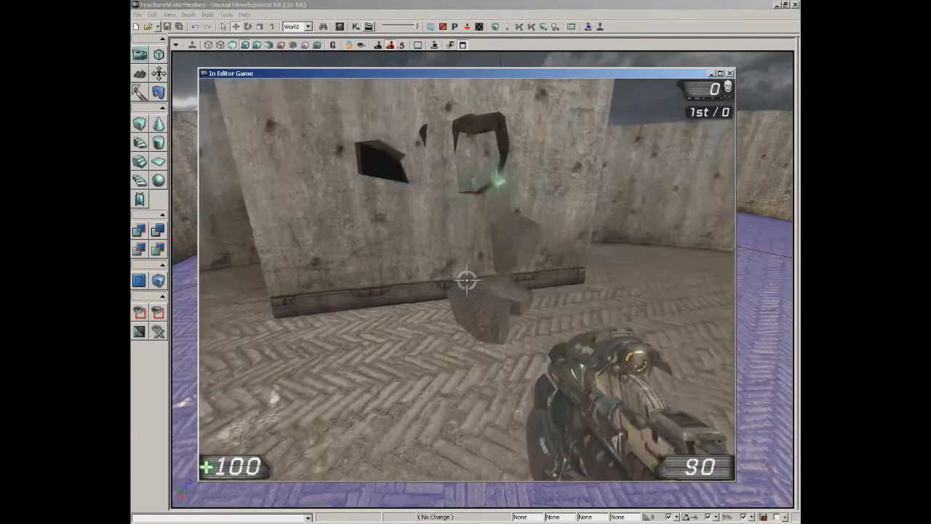
pyautogui.press('s')
pyautogui.rightClick(467, 280)
# Move around the freestanding wall, fire around its hole, inspect the debris, and end the play test.
pyautogui.press('w')
pyautogui.press('d')
pyautogui.press('w')
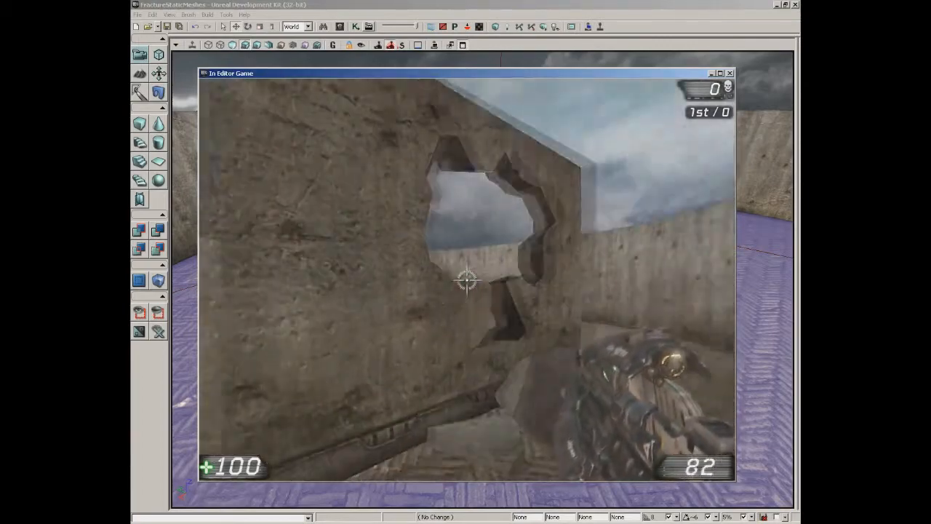
pyautogui.click(467, 280)
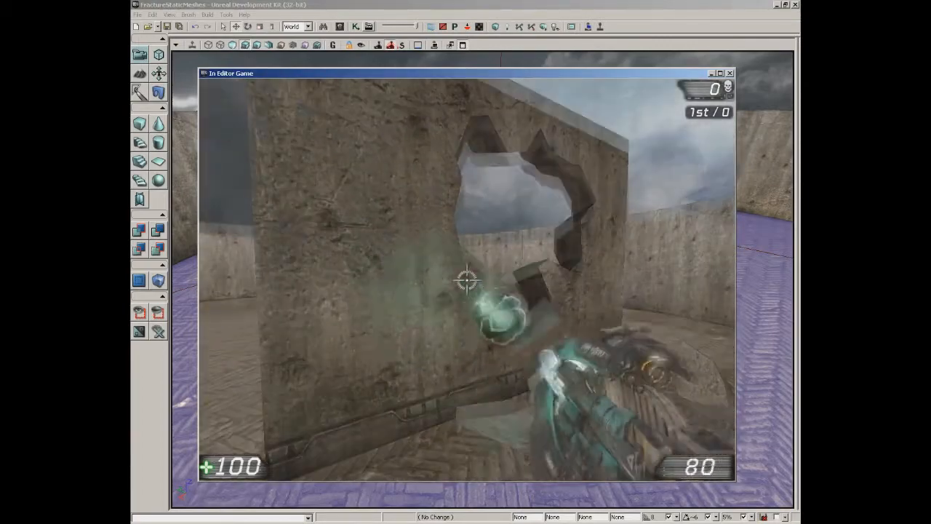
pyautogui.press('a')
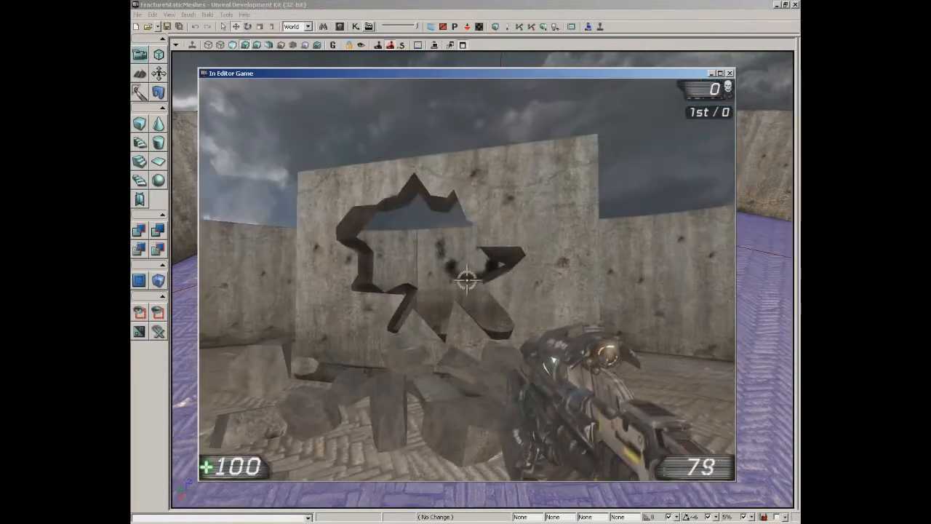
pyautogui.press('s')
pyautogui.press('a')
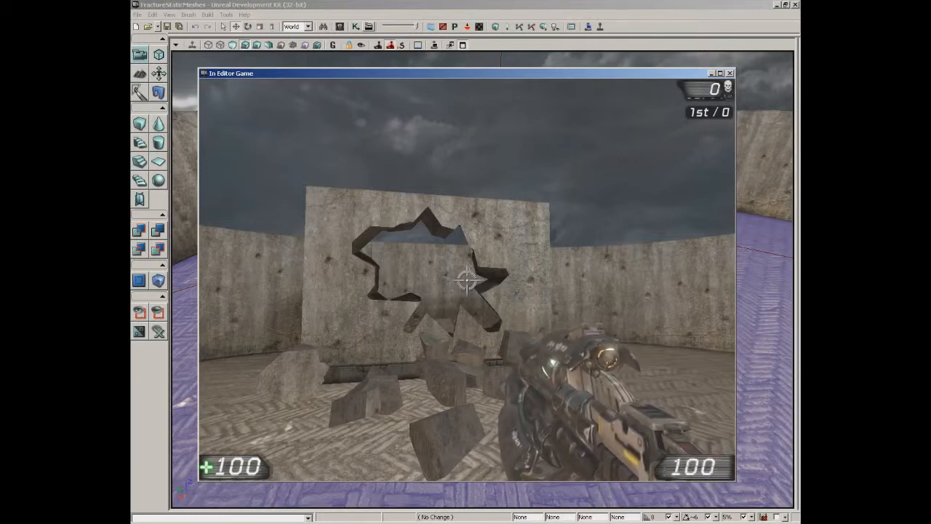
pyautogui.press('Escape')
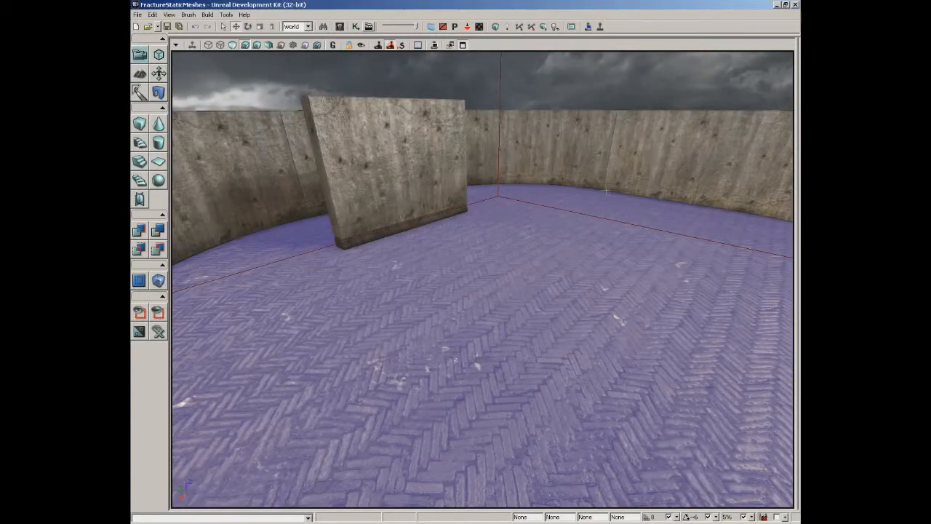
# Replace the Content Browser's old search with "supports" and filter the assets to Static Meshes.
pyautogui.moveTo(607, 190); pyautogui.dragTo(694, 167, button='right')
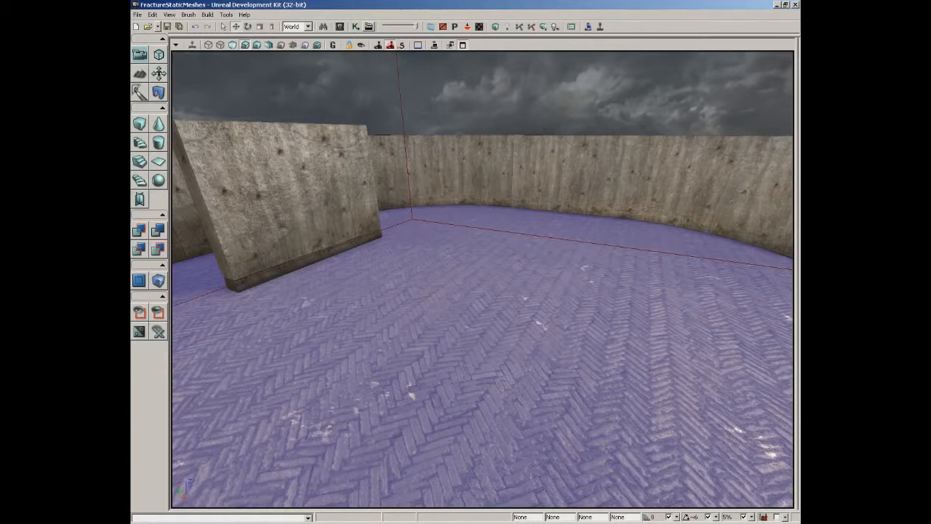
pyautogui.click(340, 27)
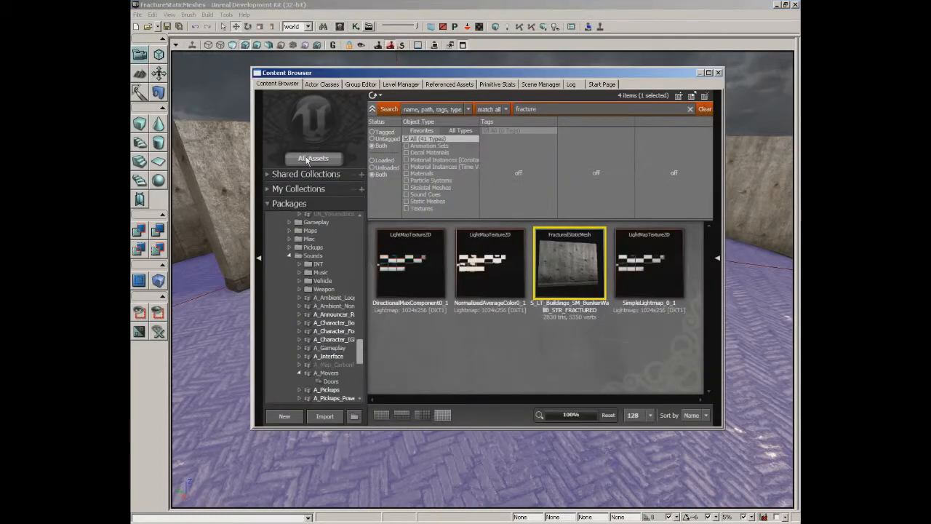
pyautogui.click(703, 109)
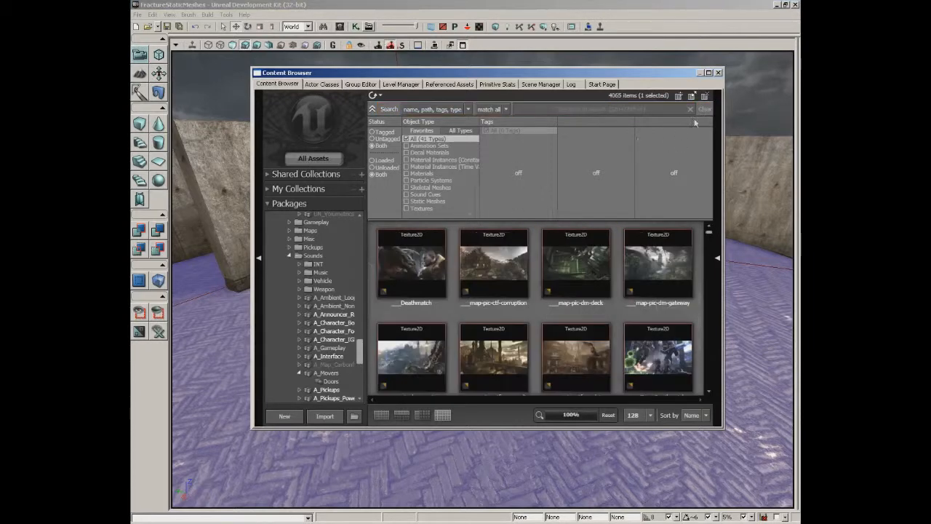
pyautogui.click(561, 109)
pyautogui.write('su')
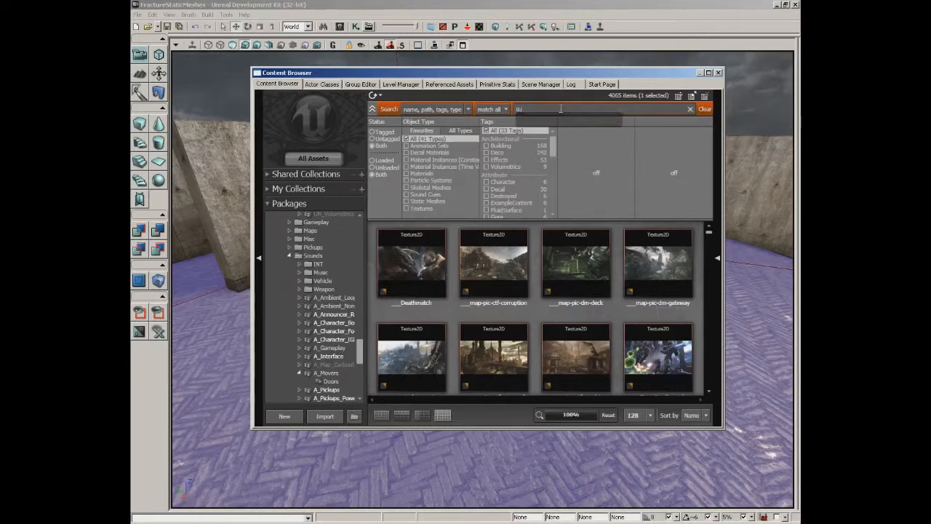
pyautogui.write('pports')
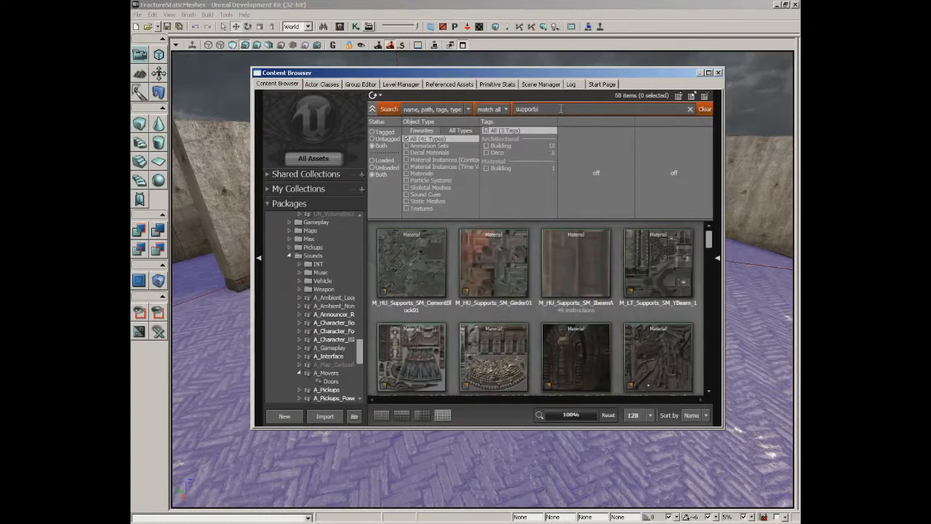
pyautogui.click(416, 205)
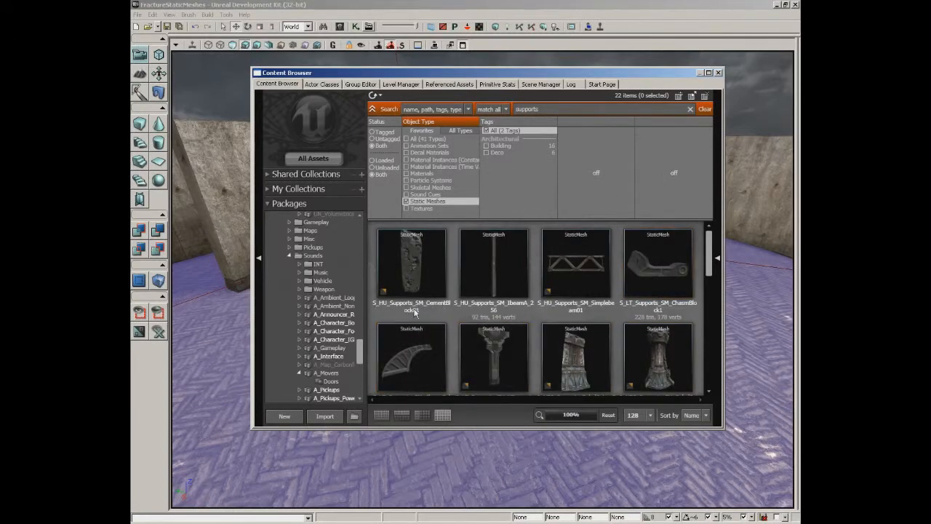
# Open the S_HU_Supports_SM_CementBlock01 mesh in the Static Mesh Editor and rotate it to inspect its shape.
pyautogui.doubleClick(417, 254)
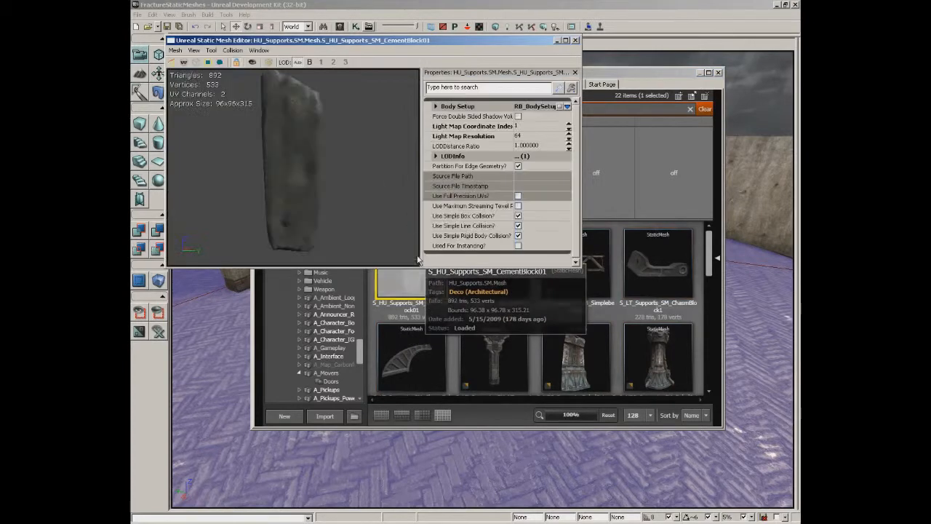
pyautogui.moveTo(295, 146); pyautogui.dragTo(324, 153)
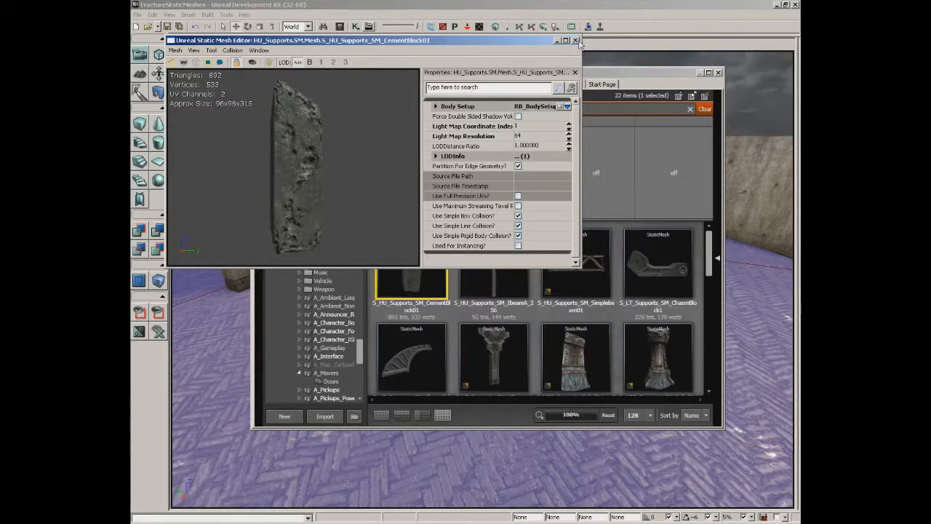
pyautogui.moveTo(528, 42); pyautogui.dragTo(656, 70)
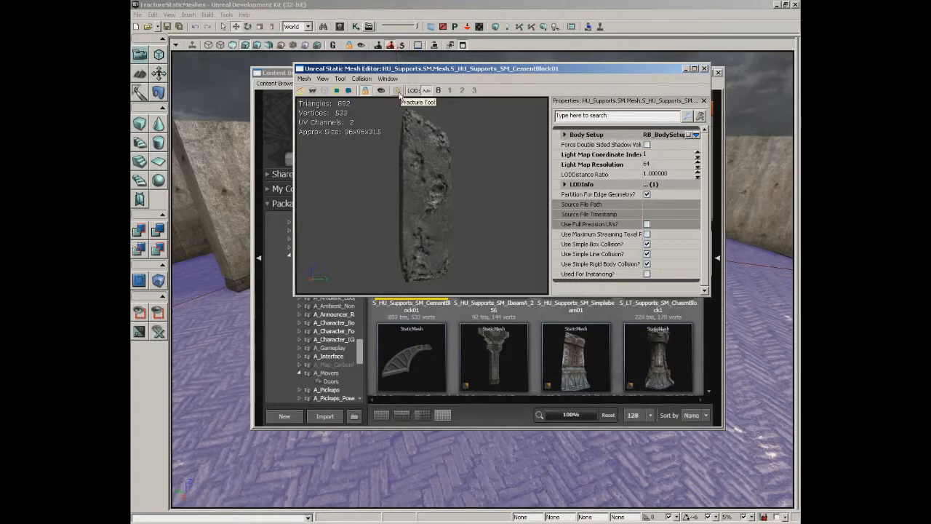
# Open the Fracture Tool for the cement block and arrange its window beside the mesh preview.
pyautogui.click(342, 80)
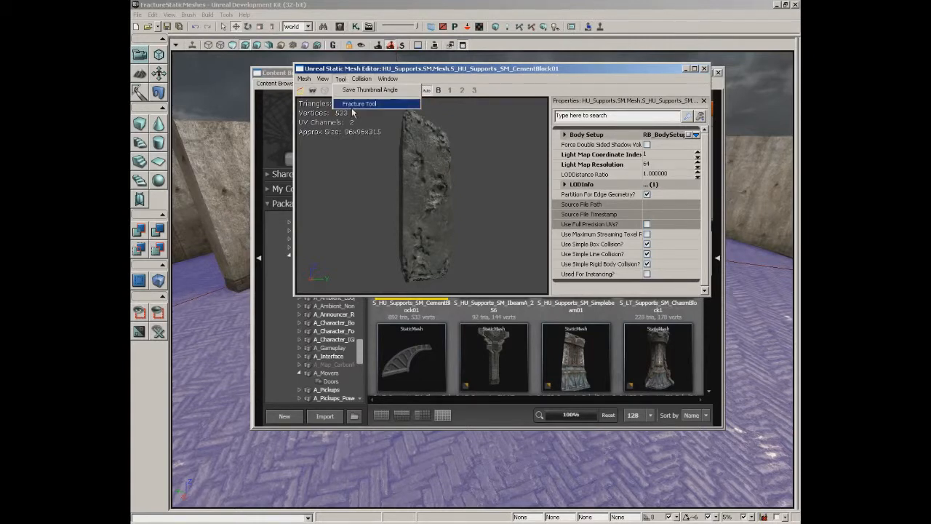
pyautogui.click(354, 104)
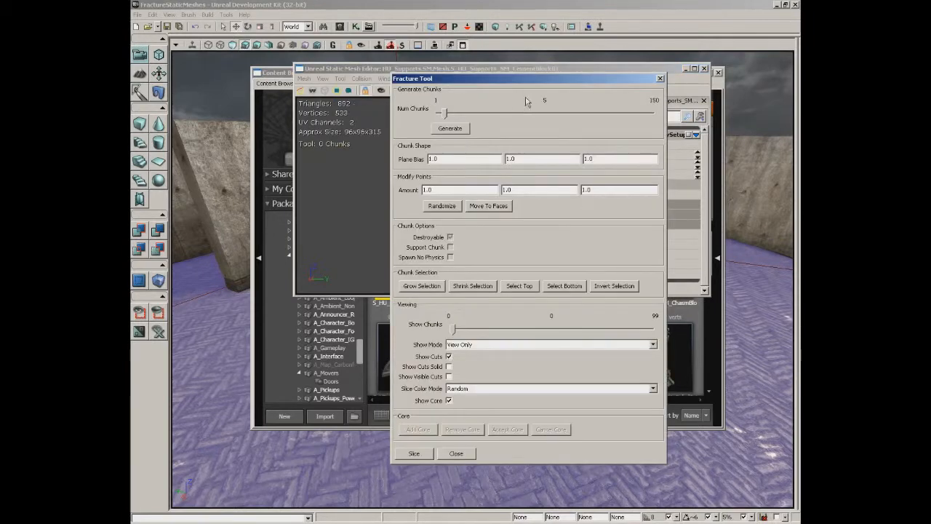
pyautogui.moveTo(493, 80); pyautogui.dragTo(576, 80)
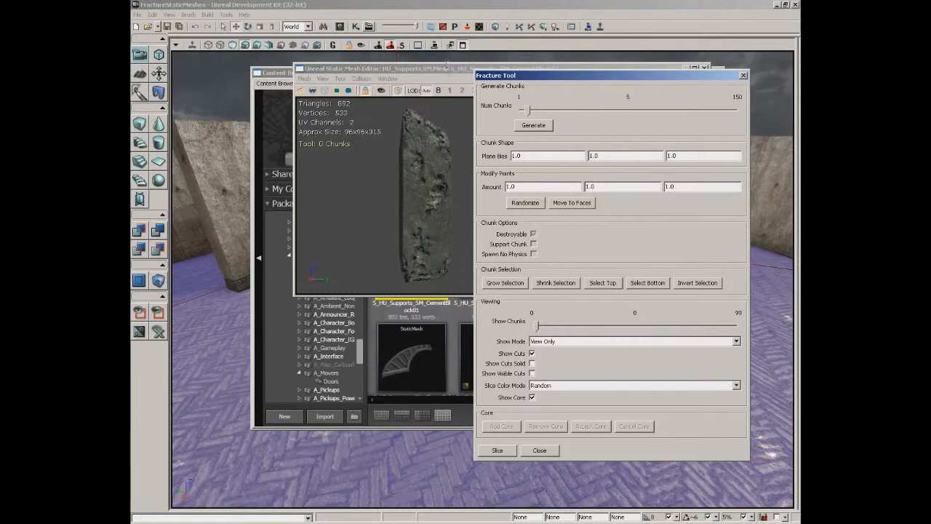
pyautogui.click(445, 70)
pyautogui.moveTo(445, 69); pyautogui.dragTo(329, 66)
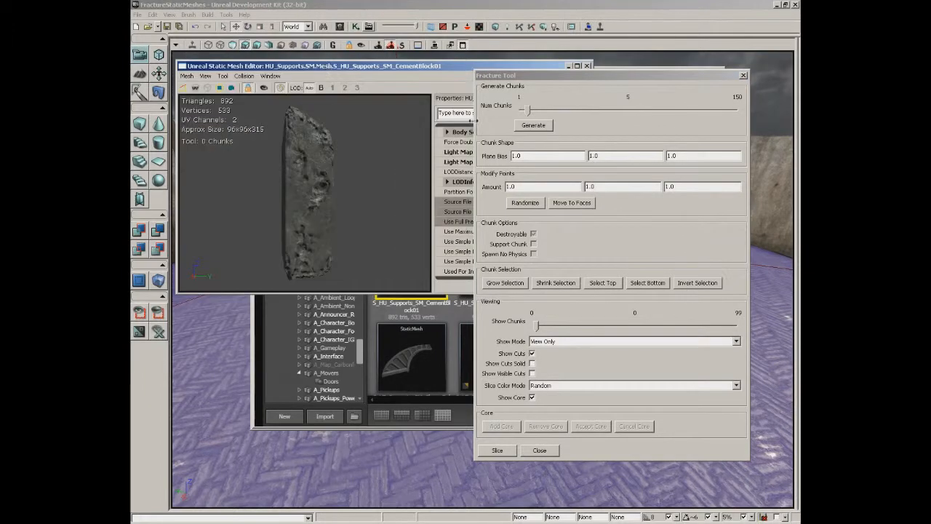
pyautogui.moveTo(626, 75); pyautogui.dragTo(617, 53)
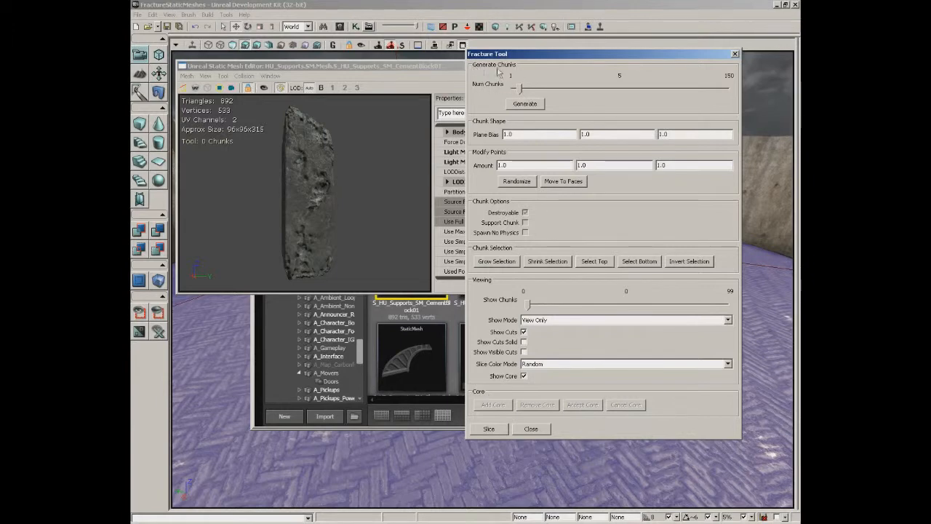
# Generate 50 fracture chunks for the cement block and inspect the cut lines around the mesh.
pyautogui.moveTo(520, 88); pyautogui.dragTo(584, 101)
pyautogui.click(530, 106)
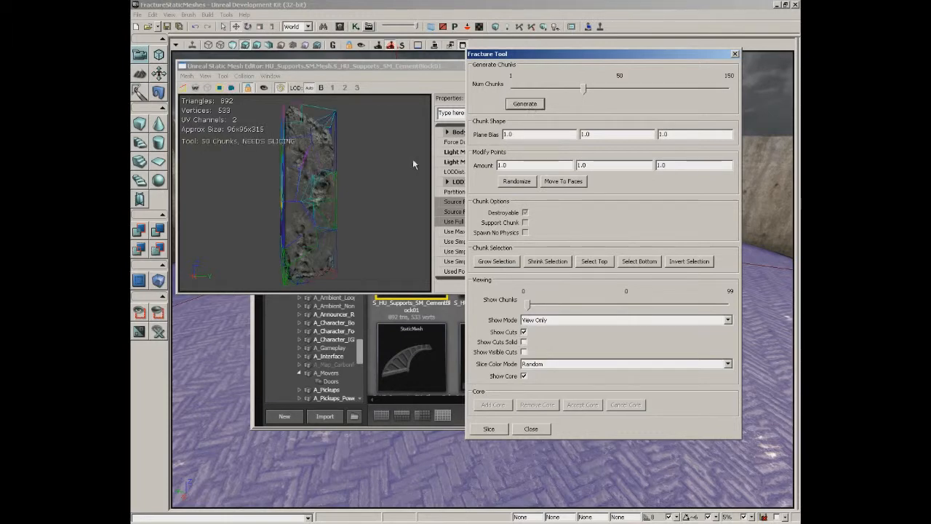
pyautogui.moveTo(364, 167); pyautogui.dragTo(433, 97)
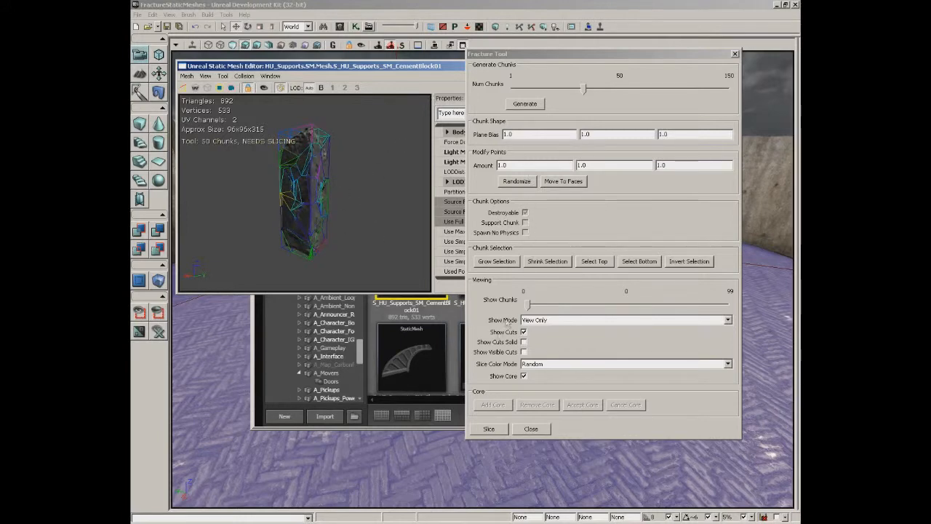
# Display the fracture cuts as solid colours and select a single chunk on the upper part of the block.
pyautogui.click(524, 342)
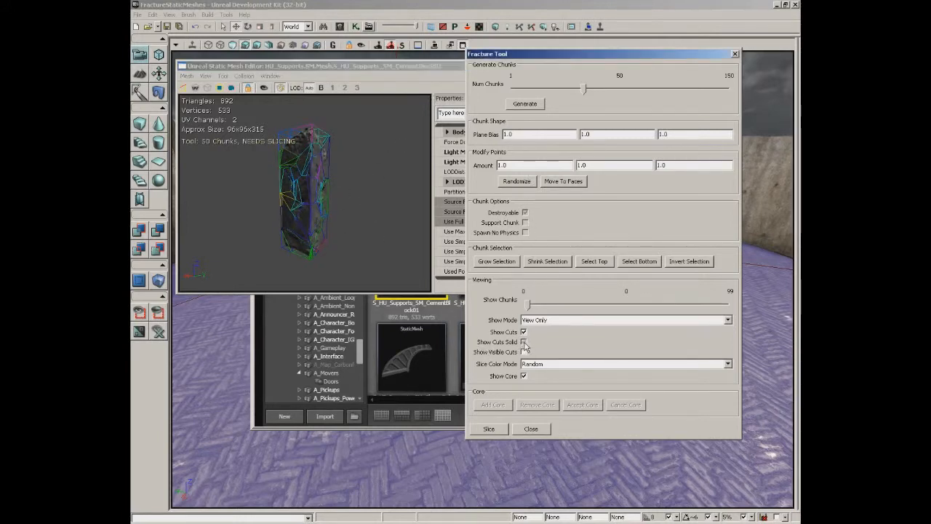
pyautogui.moveTo(374, 188); pyautogui.dragTo(435, 95)
pyautogui.click(324, 186)
pyautogui.moveTo(351, 178); pyautogui.dragTo(335, 164)
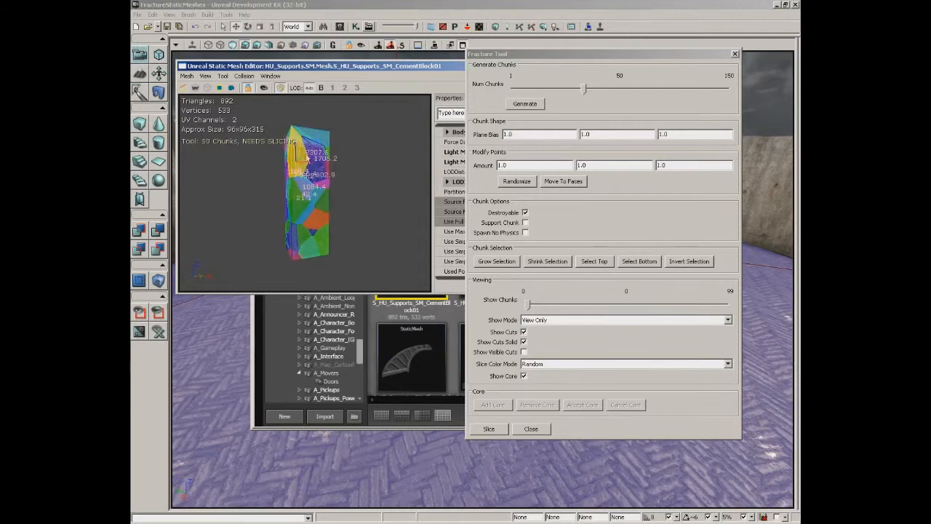
pyautogui.moveTo(350, 181); pyautogui.dragTo(339, 198)
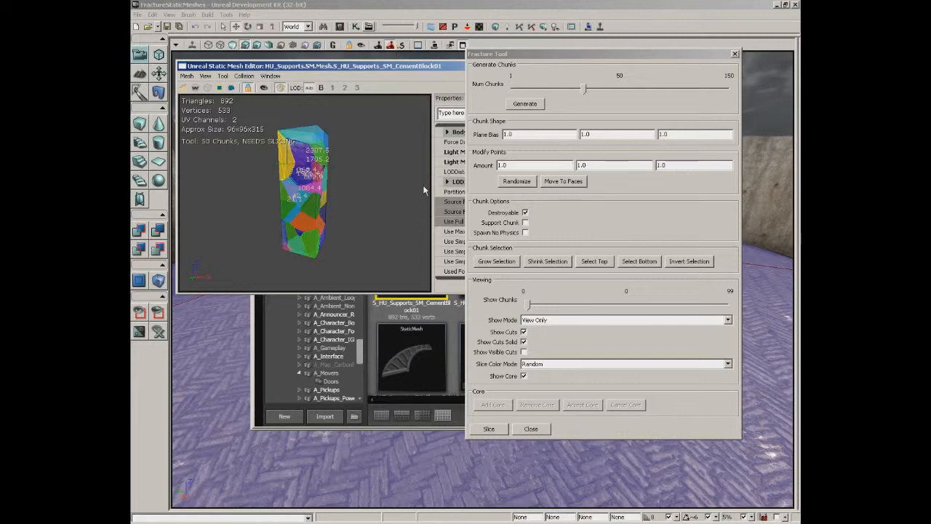
pyautogui.moveTo(380, 188); pyautogui.dragTo(370, 202)
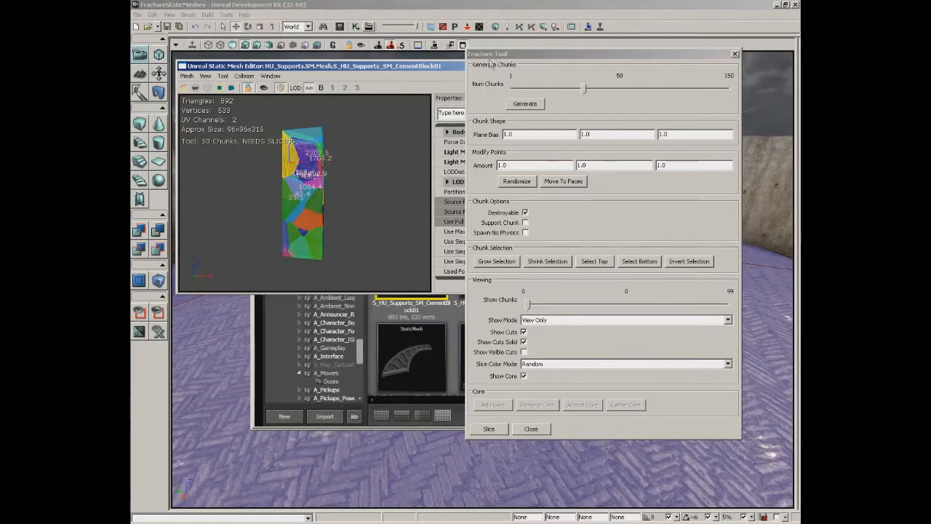
# Select the chunks at the bottom of the cement block with Select Bottom and check them from several sides.
pyautogui.click(514, 56)
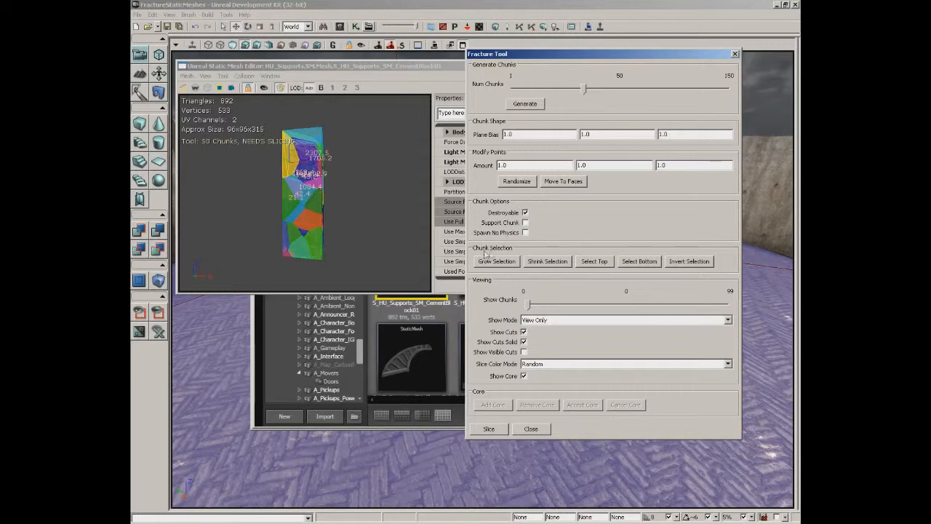
pyautogui.click(648, 267)
pyautogui.moveTo(355, 221)
pyautogui.mouseDown()
pyautogui.moveTo(422, 208)
pyautogui.moveTo(433, 134)
pyautogui.moveTo(355, 150)
pyautogui.moveTo(234, 145)
pyautogui.moveTo(360, 216)
pyautogui.mouseUp()
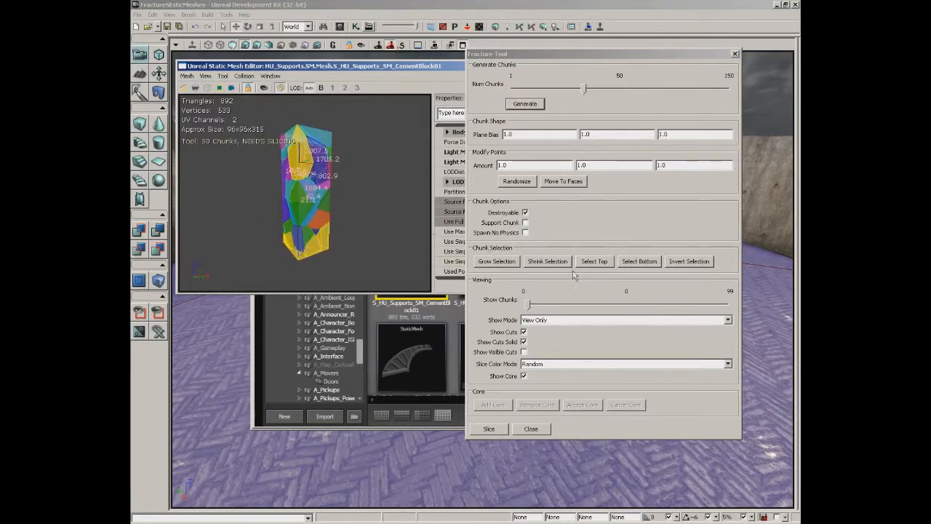
pyautogui.click(640, 264)
pyautogui.moveTo(396, 205); pyautogui.dragTo(287, 195)
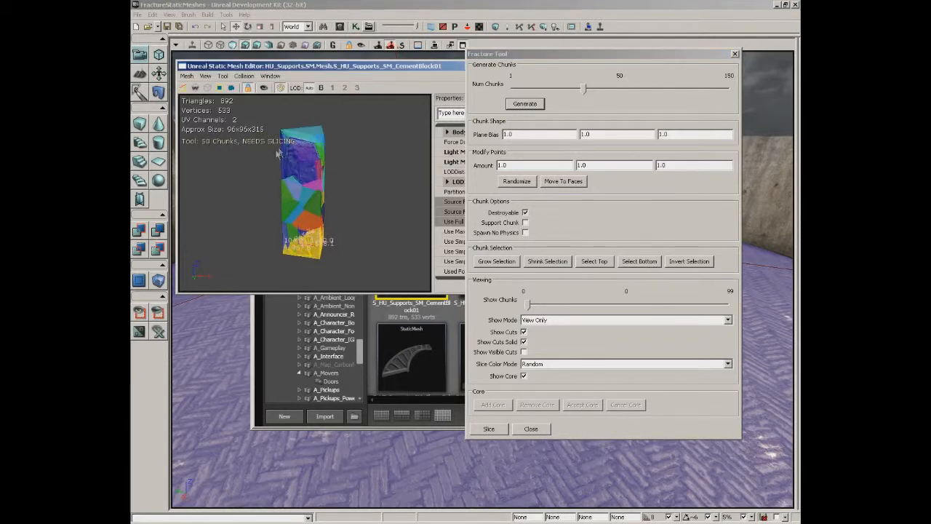
# Make the selected bottom chunks of the cement block non-destroyable and mark them as support chunks.
pyautogui.moveTo(400, 191); pyautogui.dragTo(373, 200)
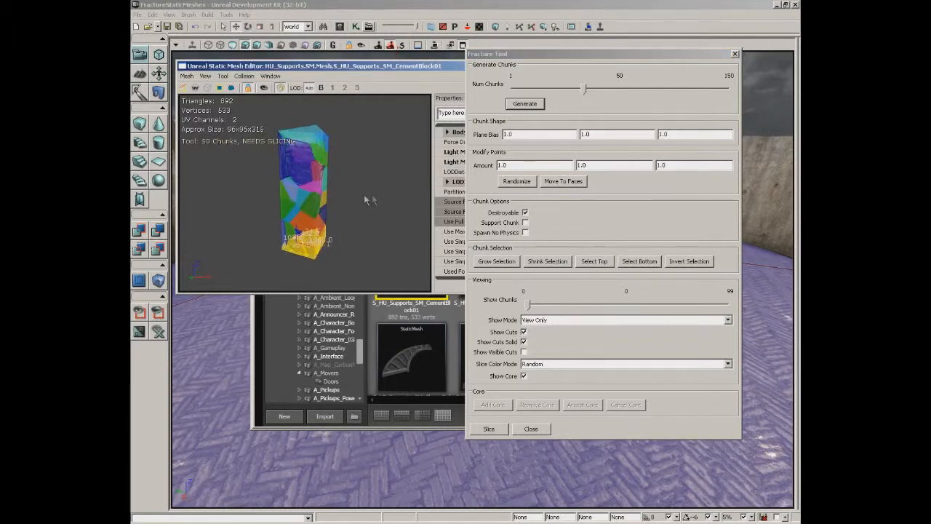
pyautogui.click(524, 213)
pyautogui.moveTo(368, 204)
pyautogui.mouseDown()
pyautogui.moveTo(432, 195)
pyautogui.moveTo(361, 211)
pyautogui.mouseUp()
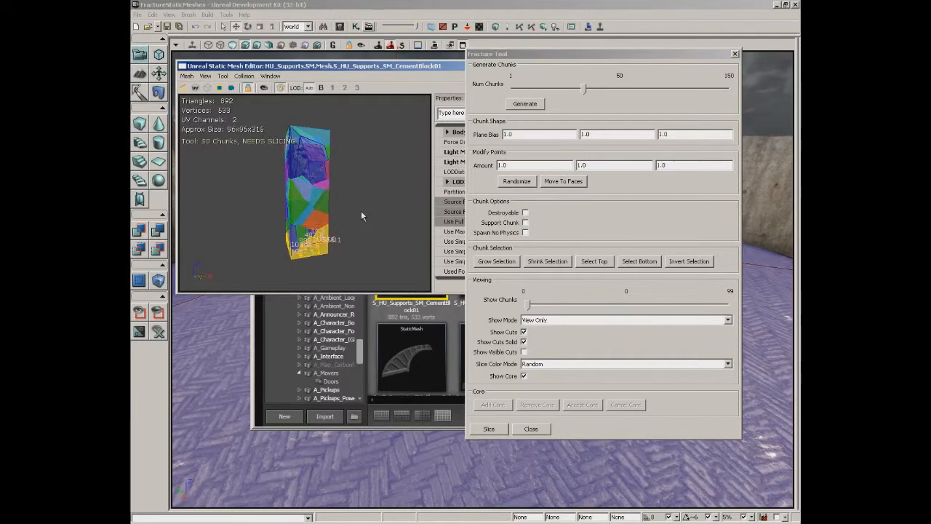
pyautogui.click(525, 223)
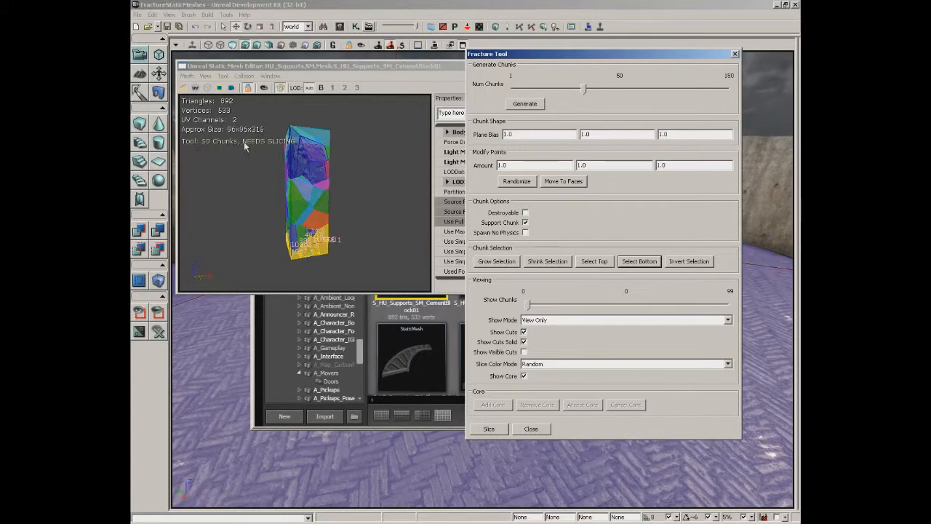
# Slice the mesh and store the result as fractured_column in package FractureMeshDemo, group Meshes.
pyautogui.click(488, 429)
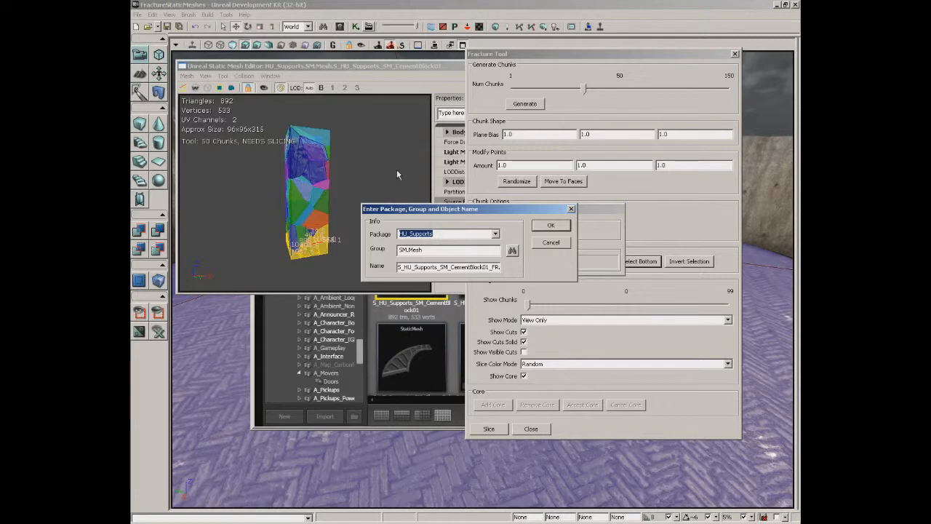
pyautogui.write('FractureMeshDemo')
pyautogui.press('Tab')
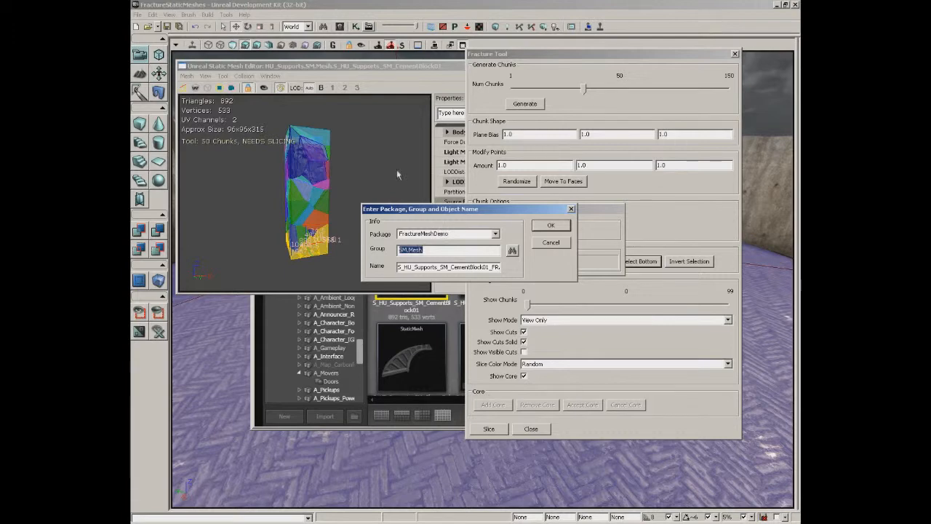
pyautogui.write('Mech')
pyautogui.write('hes')
pyautogui.doubleClick(407, 266)
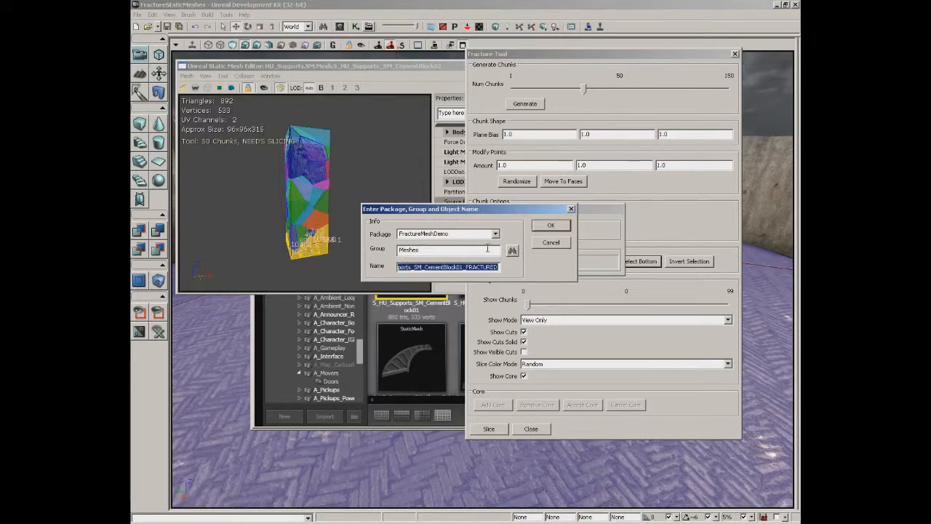
pyautogui.write('Fractured_column')
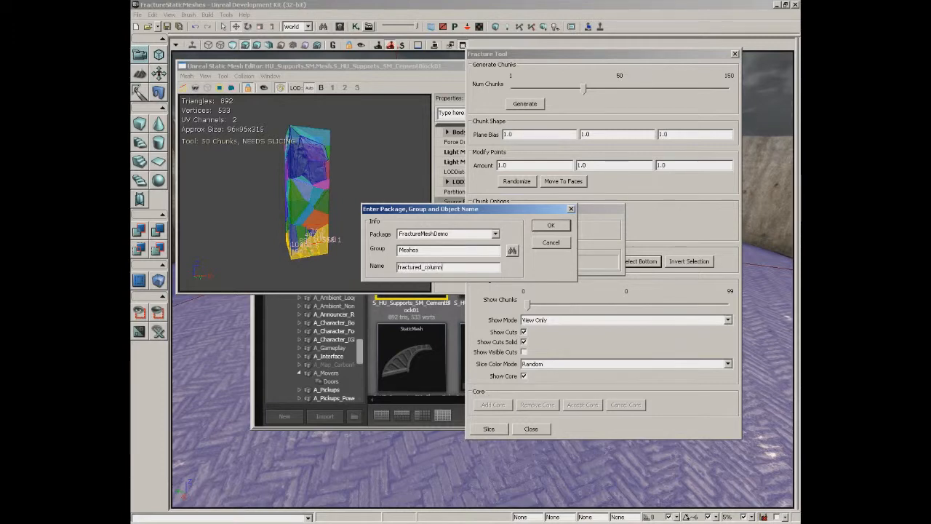
pyautogui.press('Return')
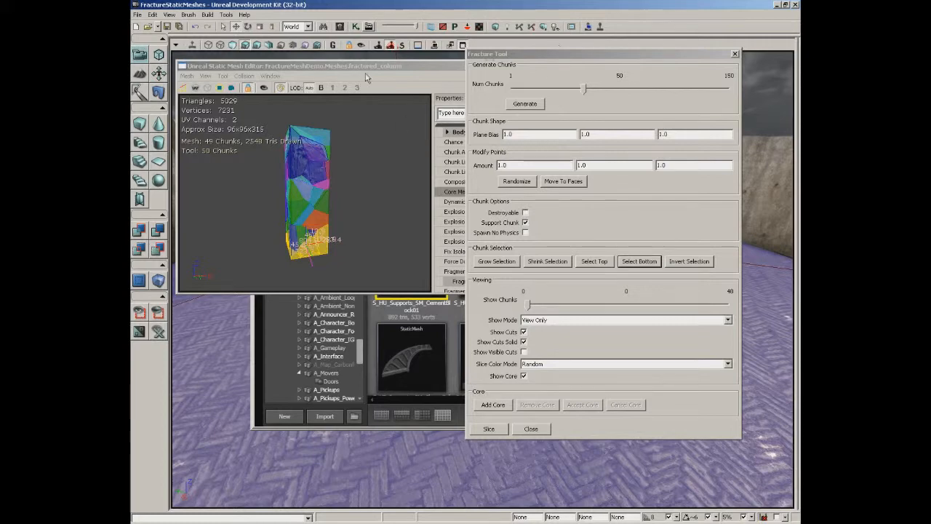
# Close the Fracture Tool and the mesh editor, and fully refresh the Content Browser's package list.
pyautogui.click(735, 53)
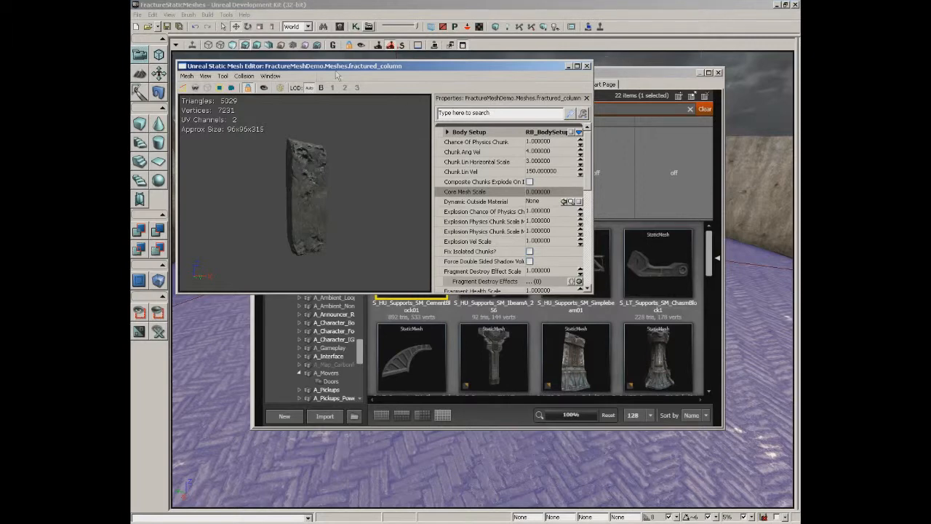
pyautogui.click(588, 66)
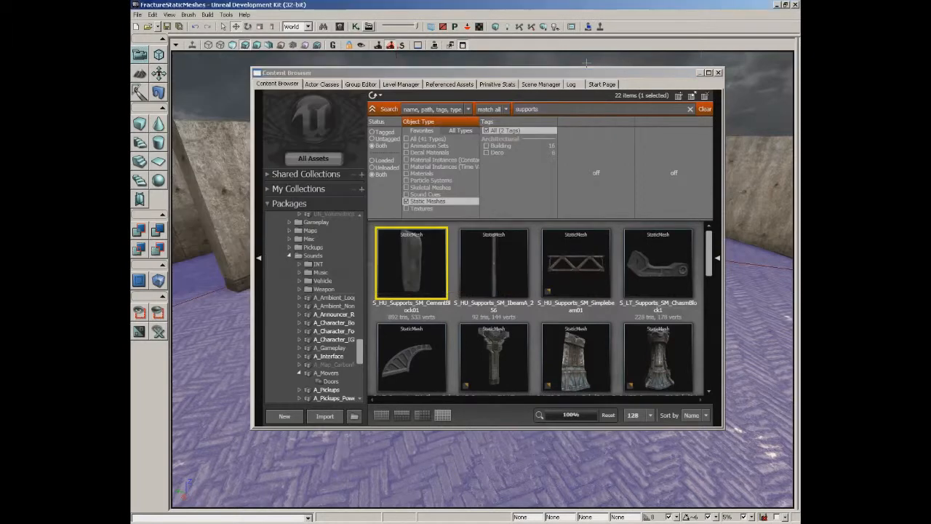
pyautogui.moveTo(360, 356); pyautogui.dragTo(360, 396)
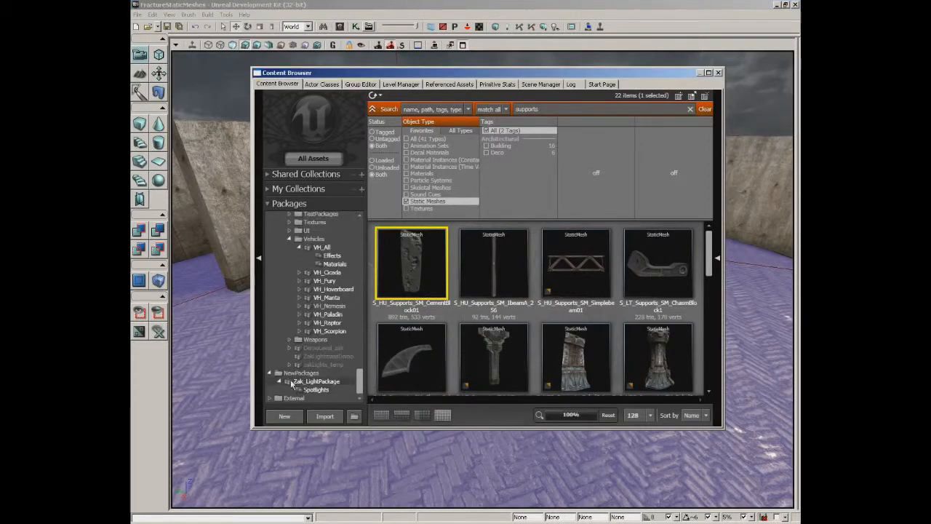
pyautogui.click(380, 96)
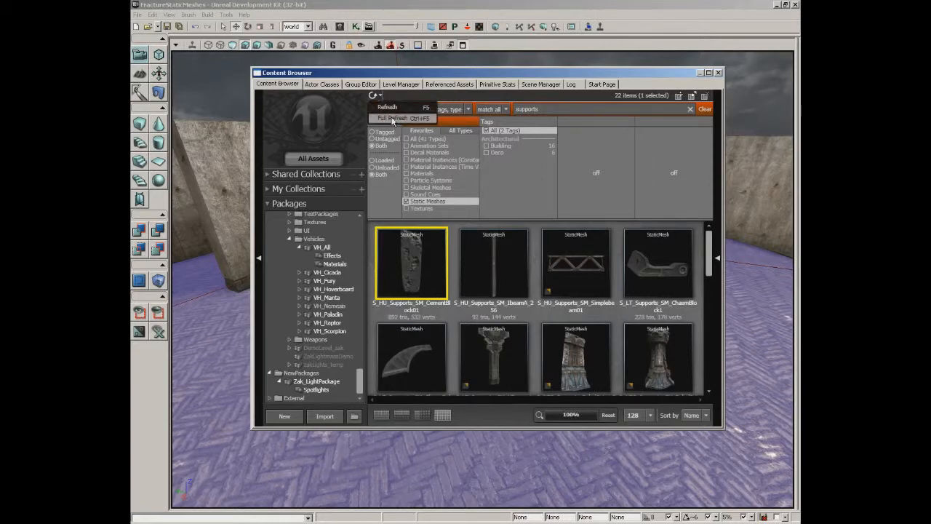
pyautogui.click(392, 118)
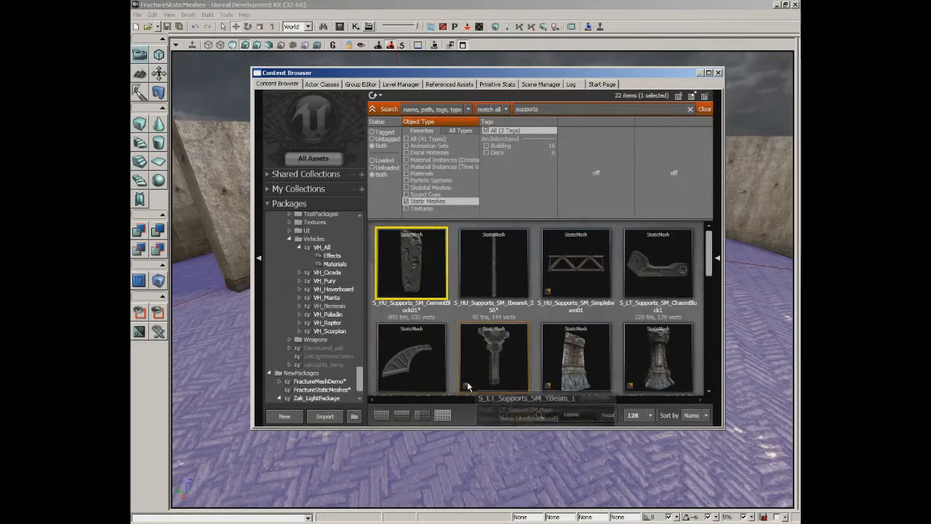
# Try to save the FractureStaticMeshes package from the Content Browser.
pyautogui.click(311, 391)
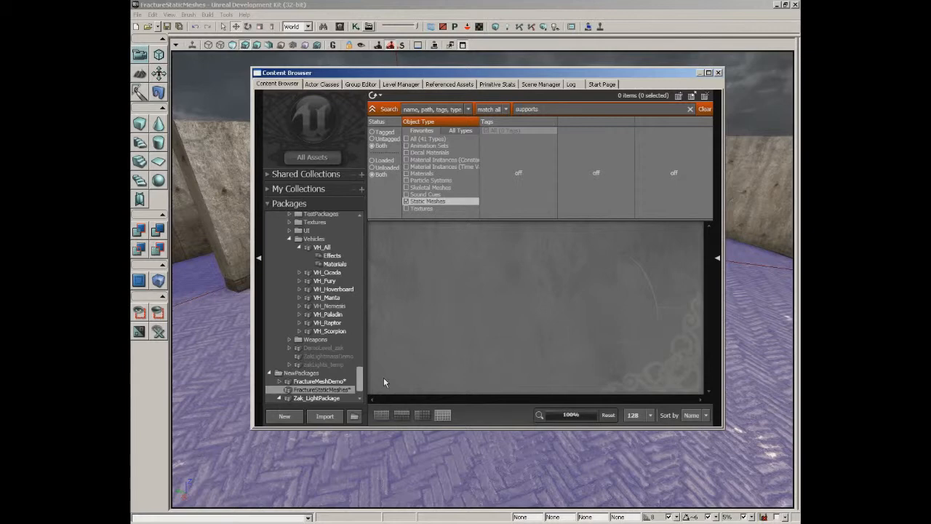
pyautogui.hotkey('ctrl', 's')
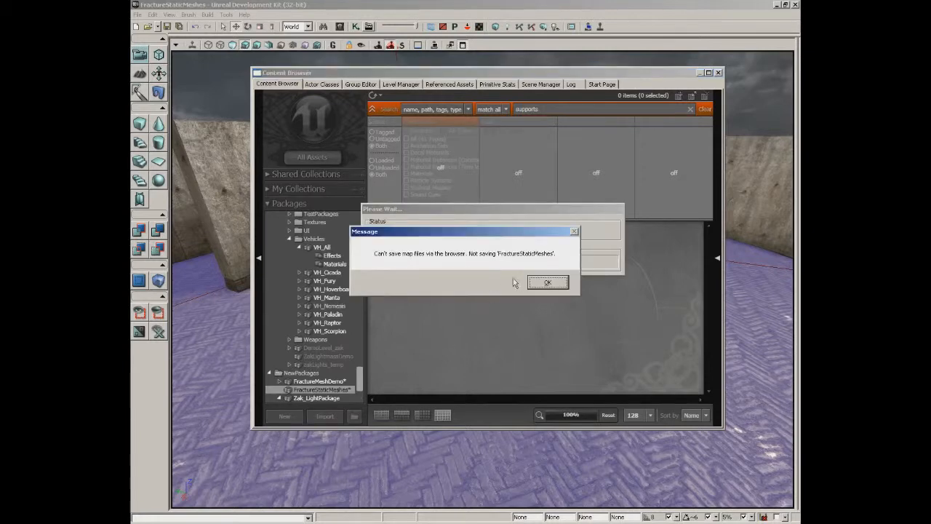
pyautogui.click(547, 283)
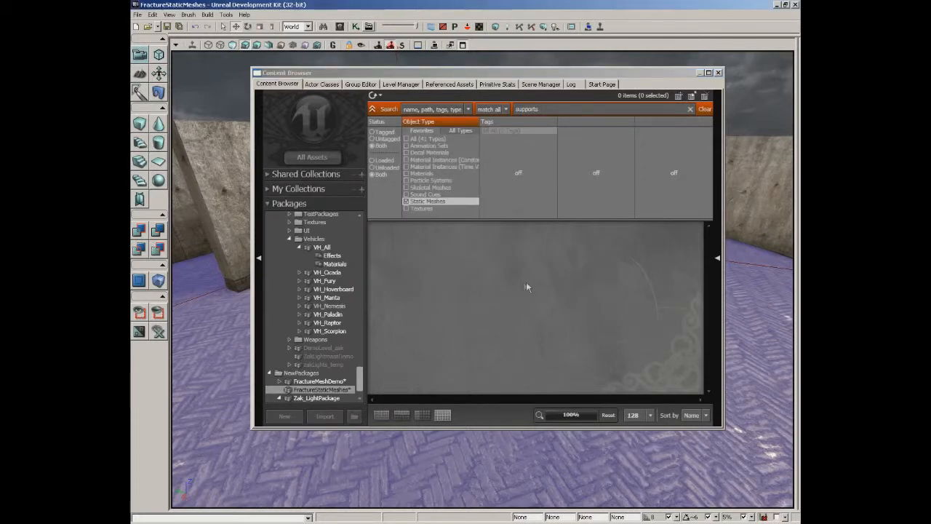
# Clear the asset search filters and save the FractureMeshDemo package as FractureMeshDemo.upk in the Content folder.
pyautogui.click(704, 107)
pyautogui.click(324, 382)
pyautogui.click(327, 390)
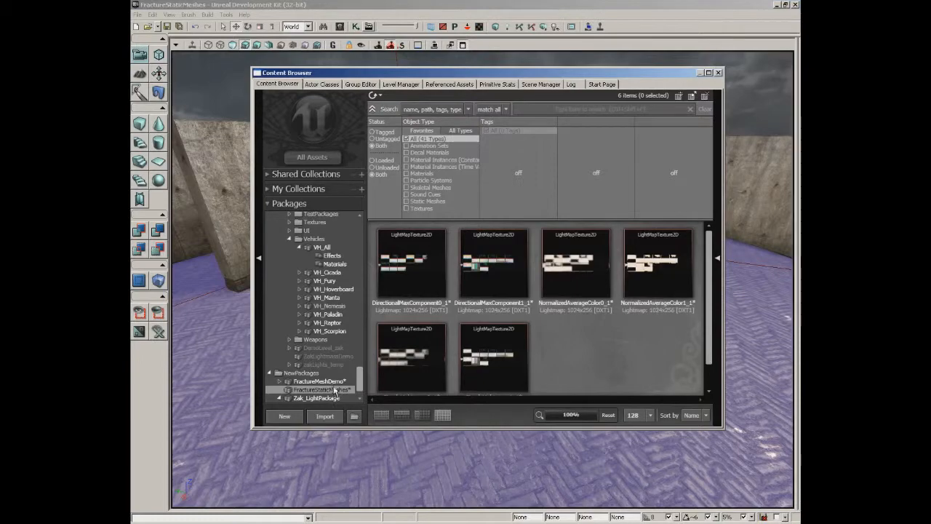
pyautogui.click(320, 381)
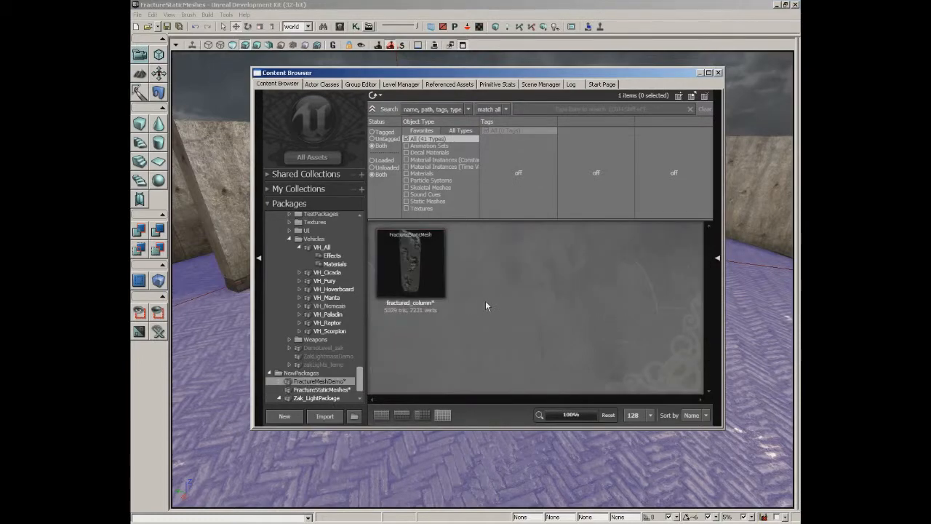
pyautogui.hotkey('ctrl', 's')
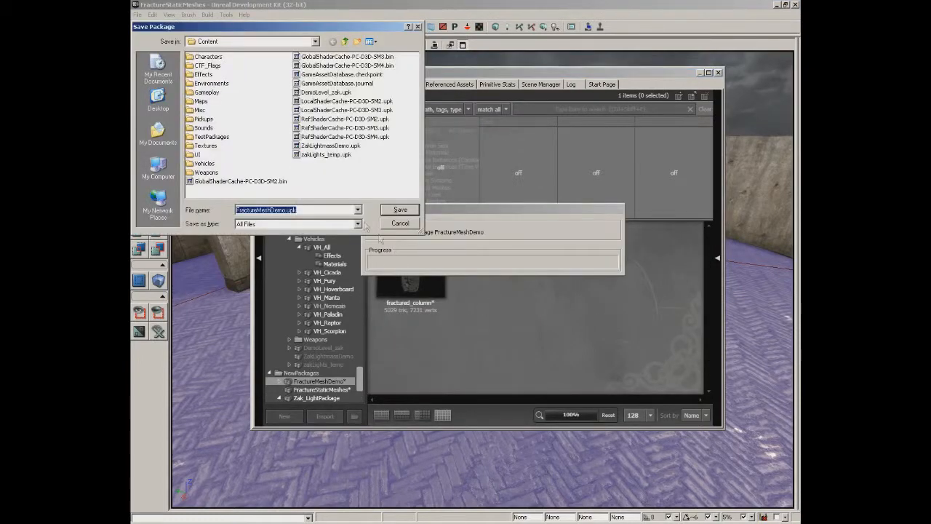
pyautogui.click(400, 210)
# Place the fractured_column mesh on the open floor of the level and close the Content Browser.
pyautogui.click(425, 265)
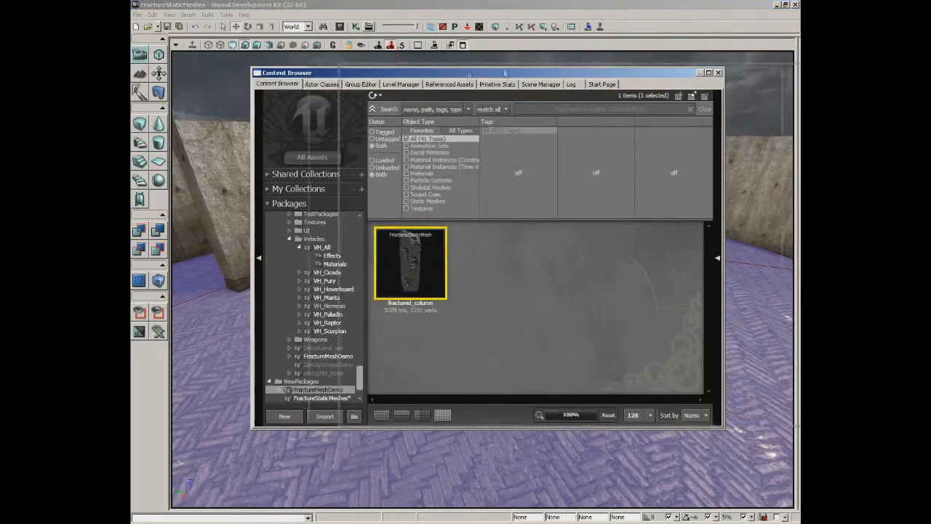
pyautogui.moveTo(408, 72); pyautogui.dragTo(730, 36)
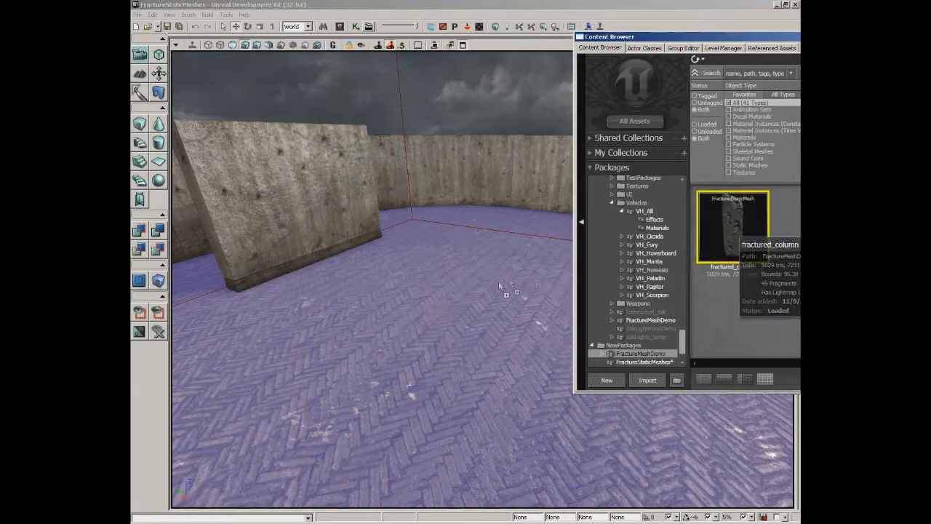
pyautogui.moveTo(451, 300); pyautogui.dragTo(481, 280)
pyautogui.moveTo(481, 280); pyautogui.dragTo(506, 246, button='right')
pyautogui.moveTo(719, 35); pyautogui.dragTo(406, 89)
pyautogui.click(730, 89)
# Move the point light farther to the side above the column and rebuild the level's lighting.
pyautogui.moveTo(679, 178); pyautogui.dragTo(610, 176)
pyautogui.click(643, 181)
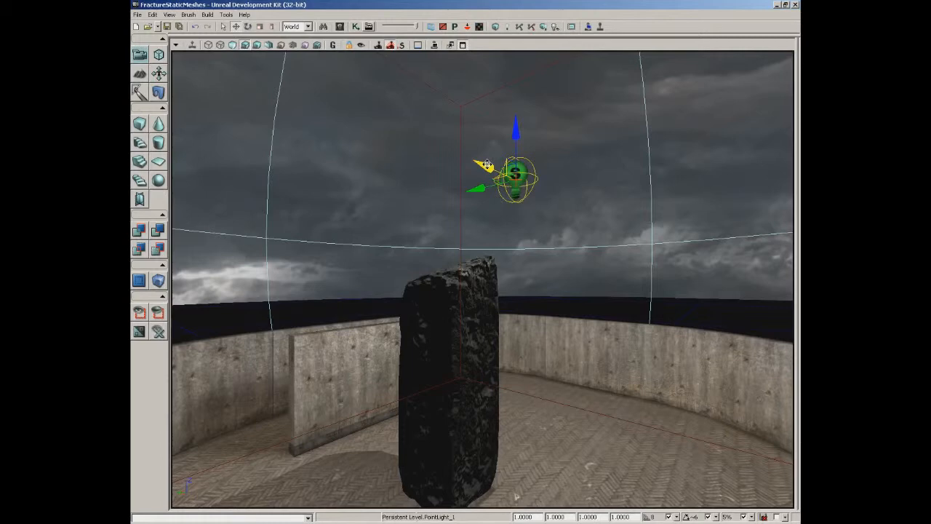
pyautogui.moveTo(487, 165); pyautogui.dragTo(526, 165)
pyautogui.moveTo(520, 209); pyautogui.dragTo(527, 62)
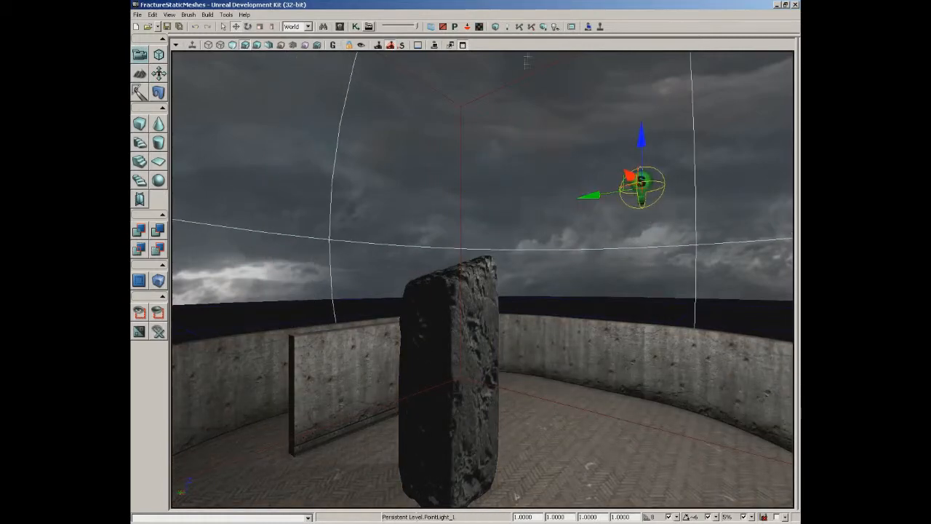
pyautogui.click(545, 27)
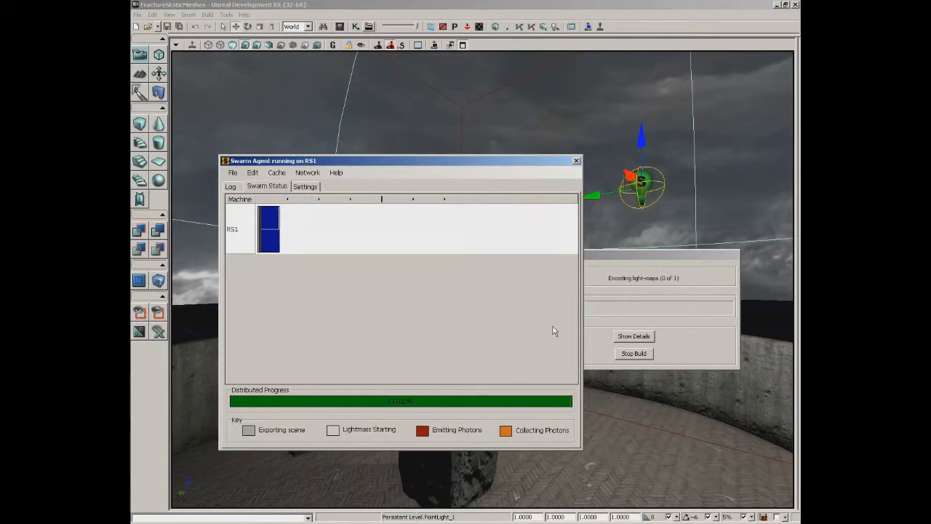
pyautogui.click(758, 225)
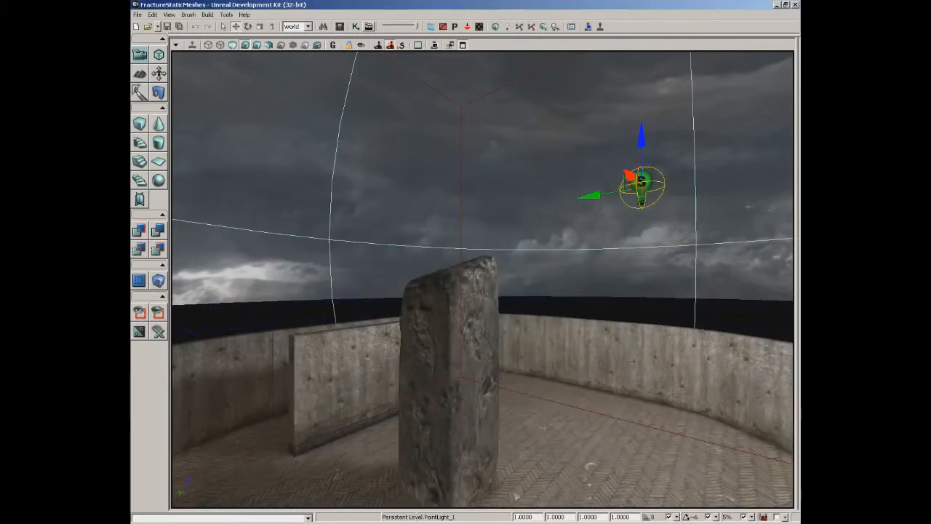
# Start a play test from the floor beside the column and manoeuvre to face it.
pyautogui.rightClick(622, 249)
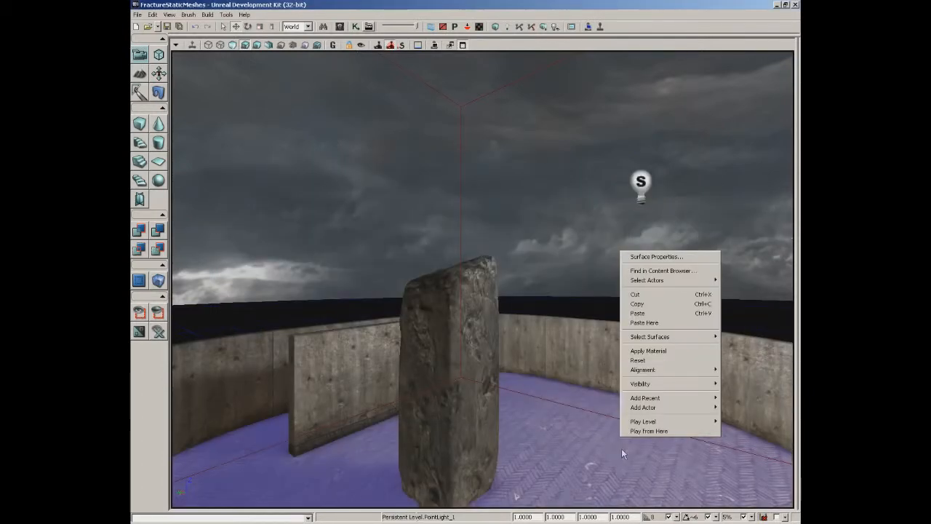
pyautogui.click(640, 431)
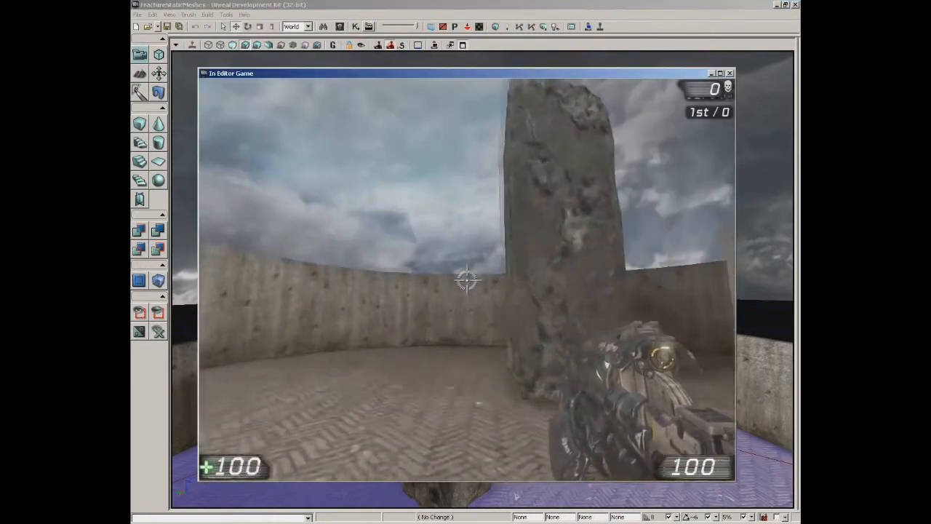
pyautogui.press('w')
pyautogui.press('s')
pyautogui.press('a')
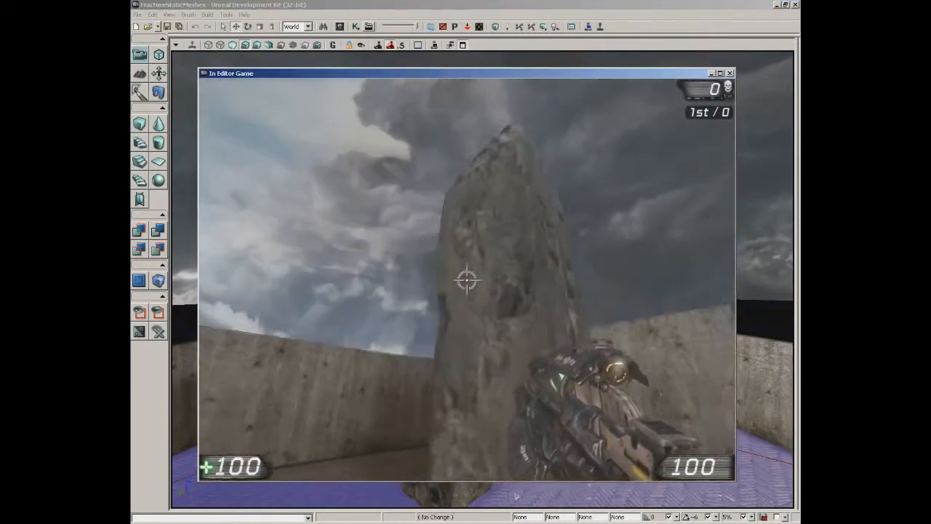
# Shoot the column repeatedly from top to base to test how its chunks break away.
pyautogui.click(466, 281)
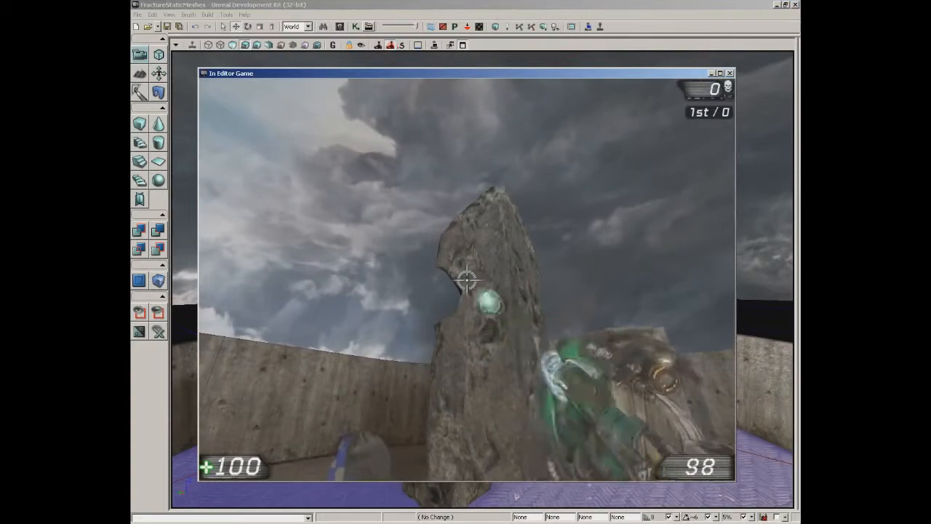
pyautogui.click(467, 280)
pyautogui.click(467, 281)
pyautogui.click(466, 281)
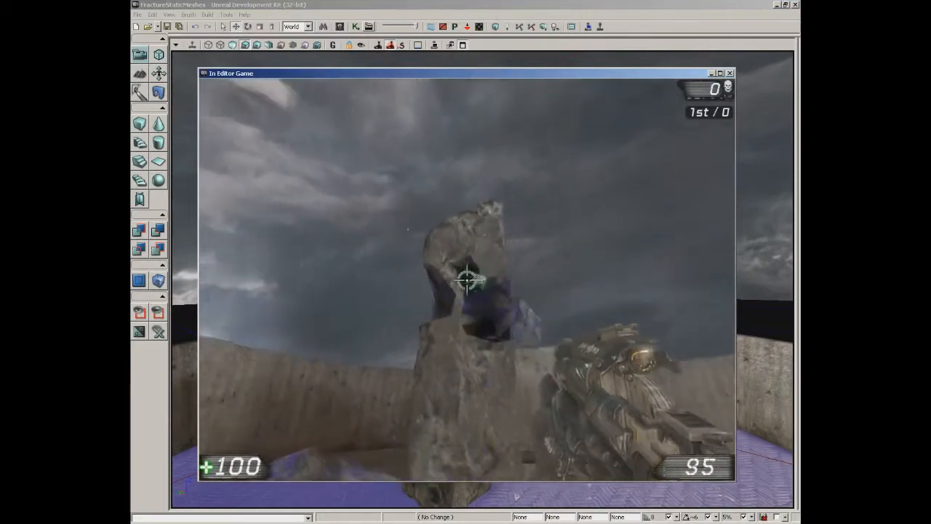
pyautogui.click(466, 281)
pyautogui.click(467, 281)
pyautogui.click(467, 280)
pyautogui.click(467, 281)
pyautogui.click(467, 281)
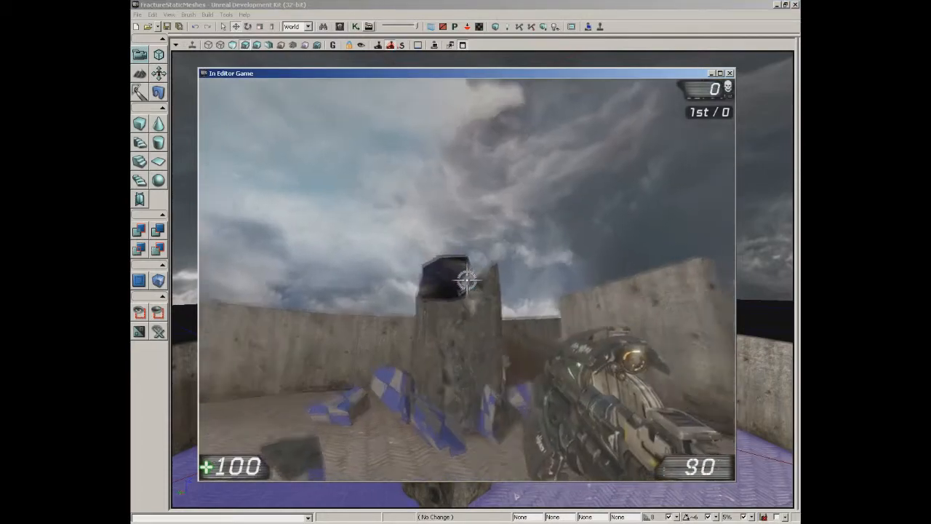
pyautogui.click(466, 281)
pyautogui.click(466, 281)
pyautogui.click(466, 281)
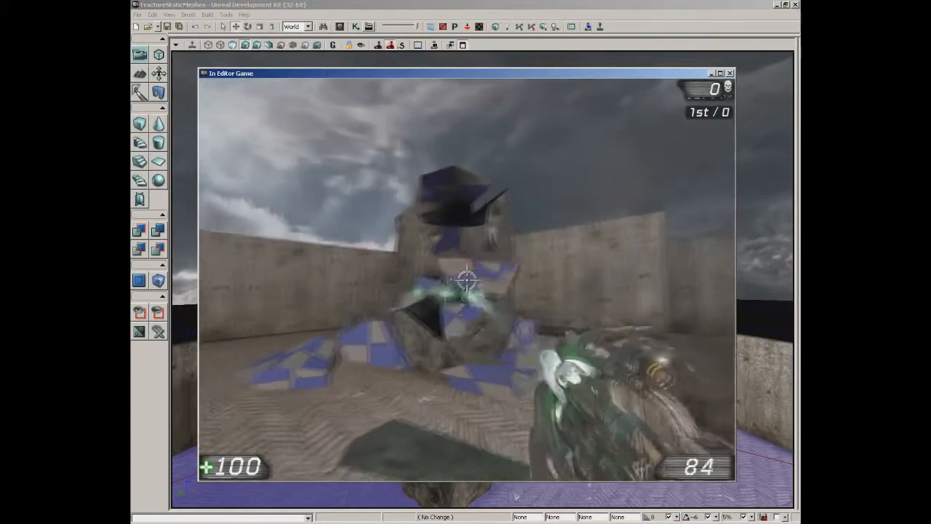
pyautogui.click(466, 281)
pyautogui.click(467, 280)
# Walk among the fallen chunks to inspect their inner faces, and end the play test.
pyautogui.press('w')
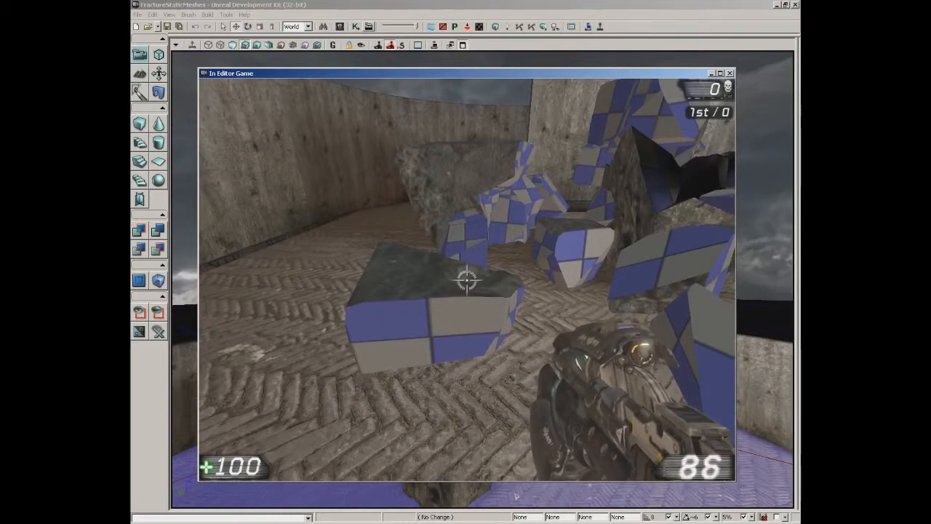
pyautogui.press('w')
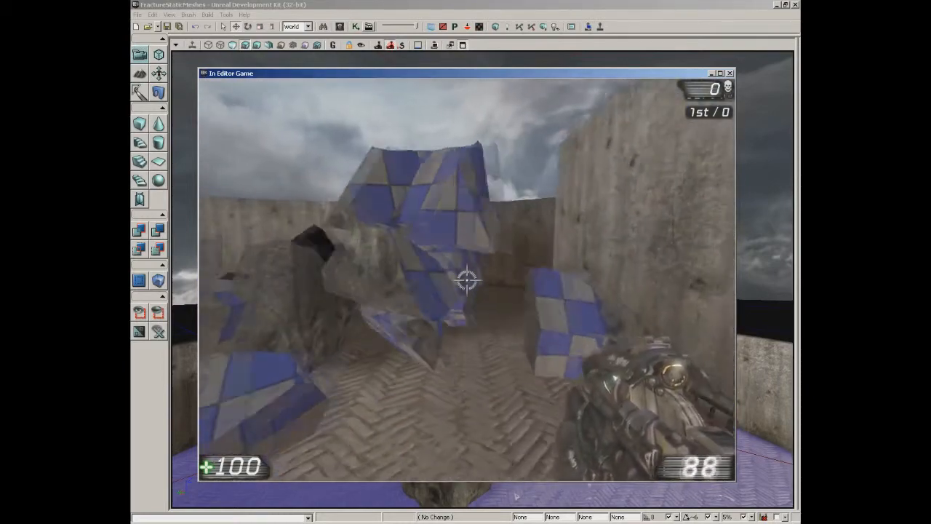
pyautogui.press('Escape')
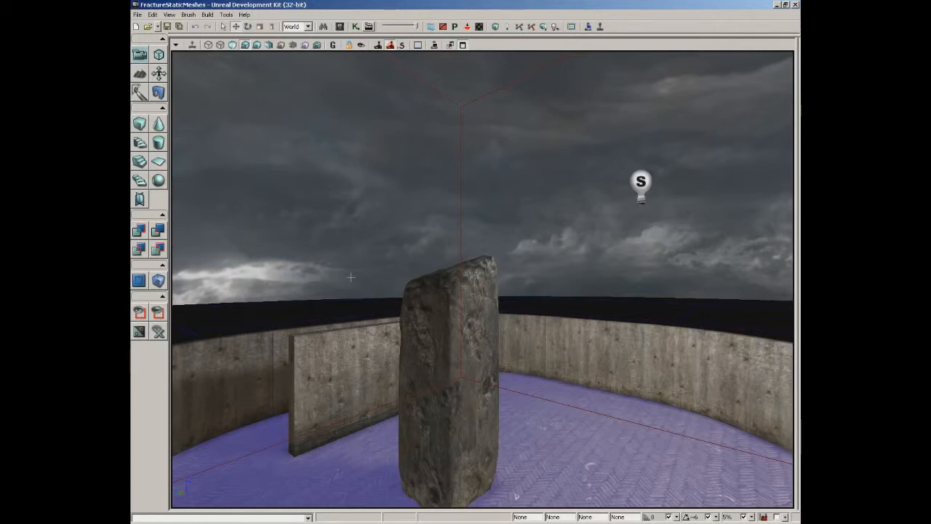
# Open the fractured_column mesh for editing, bring up the Fracture Tool, and set the number of chunks to 50.
pyautogui.press('Escape')
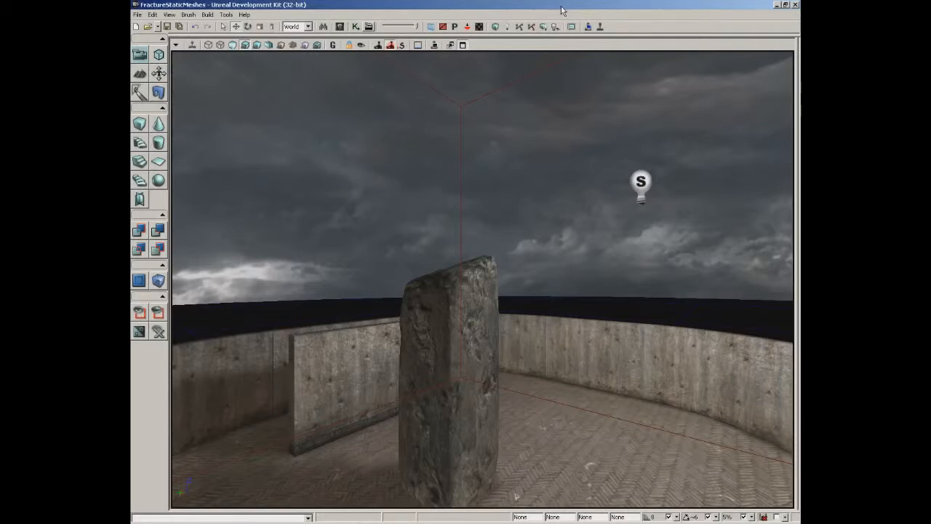
pyautogui.click(340, 27)
pyautogui.moveTo(432, 290)
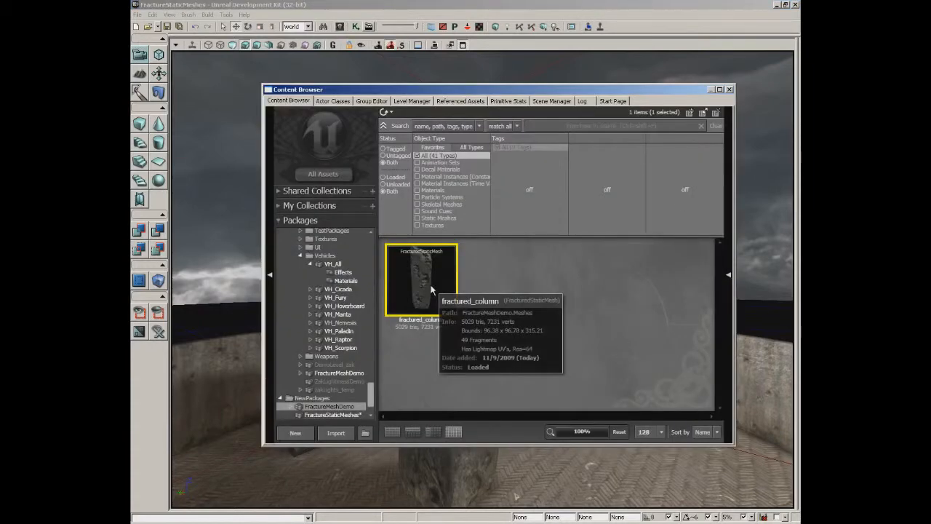
pyautogui.doubleClick(427, 284)
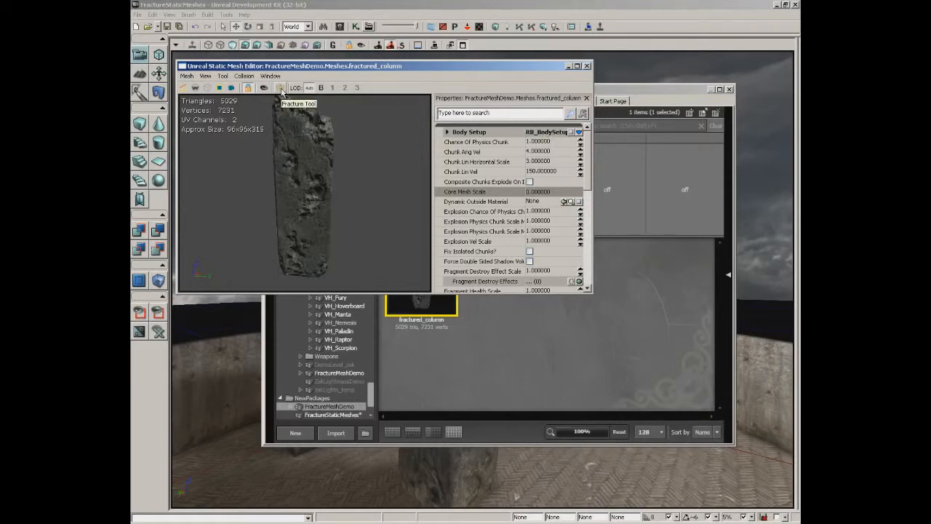
pyautogui.click(281, 88)
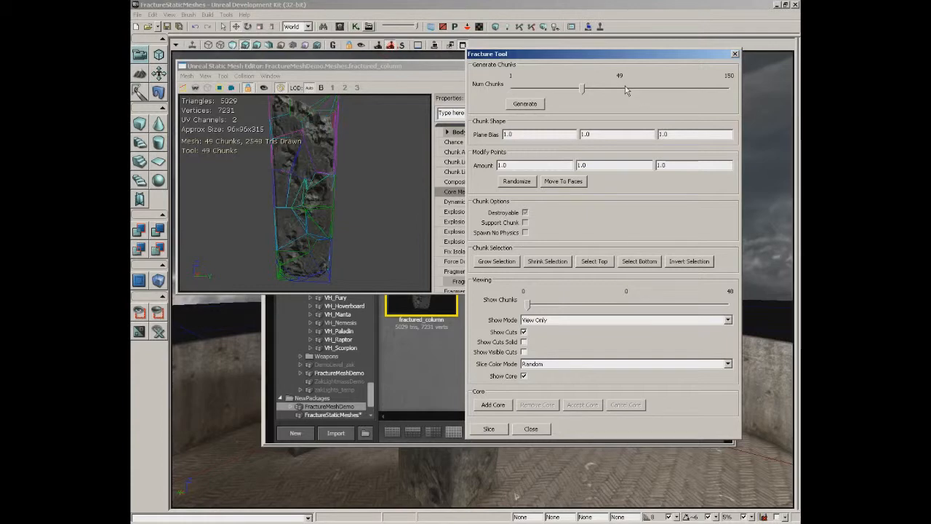
pyautogui.moveTo(581, 91)
pyautogui.mouseDown()
pyautogui.moveTo(714, 93)
pyautogui.moveTo(585, 93)
pyautogui.mouseUp()
# Show the fracture cuts as solid colours and examine the column's chunk layout from several sides.
pyautogui.click(507, 133)
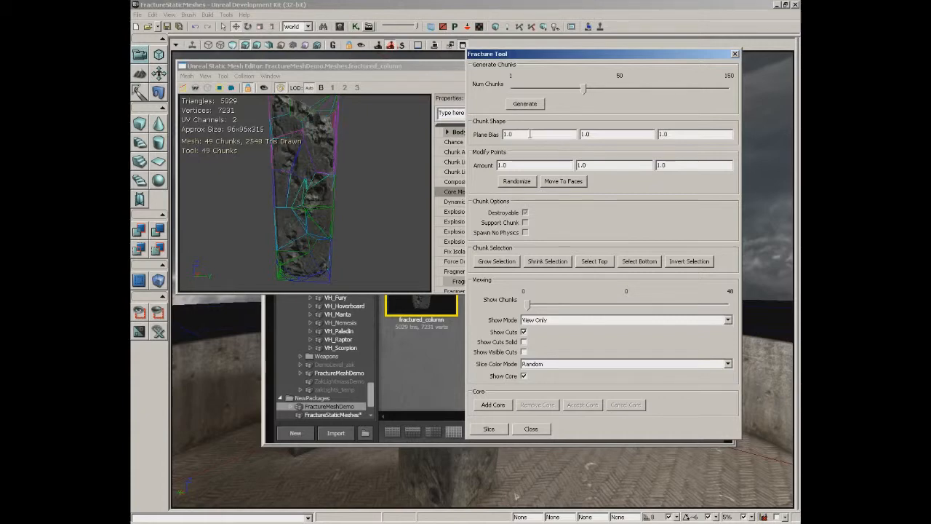
pyautogui.moveTo(538, 136); pyautogui.dragTo(501, 135)
pyautogui.moveTo(609, 135); pyautogui.dragTo(566, 134)
pyautogui.moveTo(687, 131); pyautogui.dragTo(631, 131)
pyautogui.moveTo(355, 188); pyautogui.dragTo(350, 174)
pyautogui.moveTo(350, 173); pyautogui.dragTo(351, 167, button='right')
pyautogui.moveTo(350, 172); pyautogui.dragTo(394, 214)
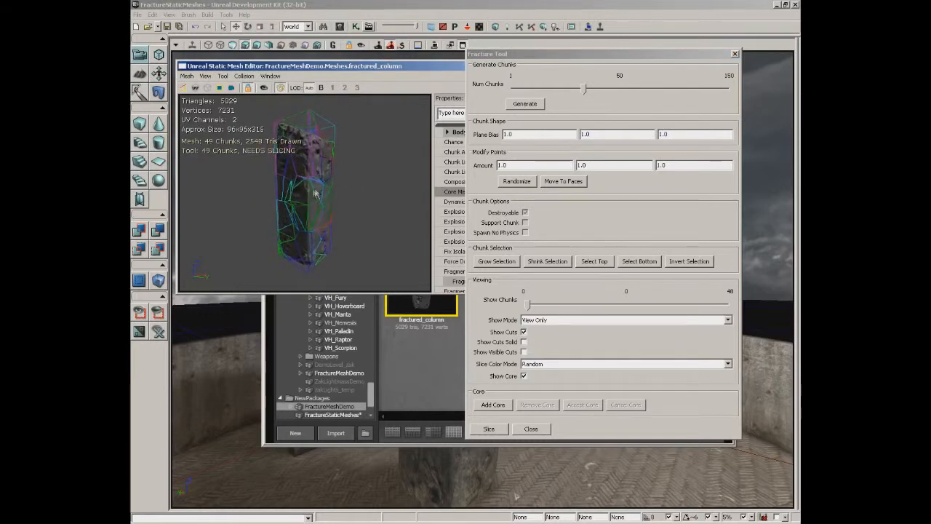
pyautogui.click(524, 341)
pyautogui.moveTo(369, 210); pyautogui.dragTo(287, 133)
pyautogui.moveTo(375, 148); pyautogui.dragTo(434, 155)
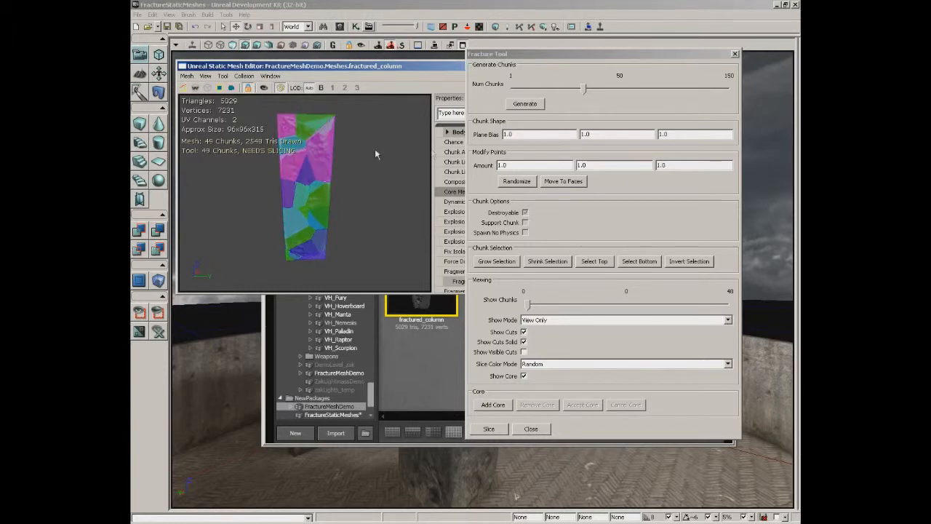
# Set the first two Plane Bias values to .1 and inspect the chunk shapes around the column.
pyautogui.doubleClick(540, 135)
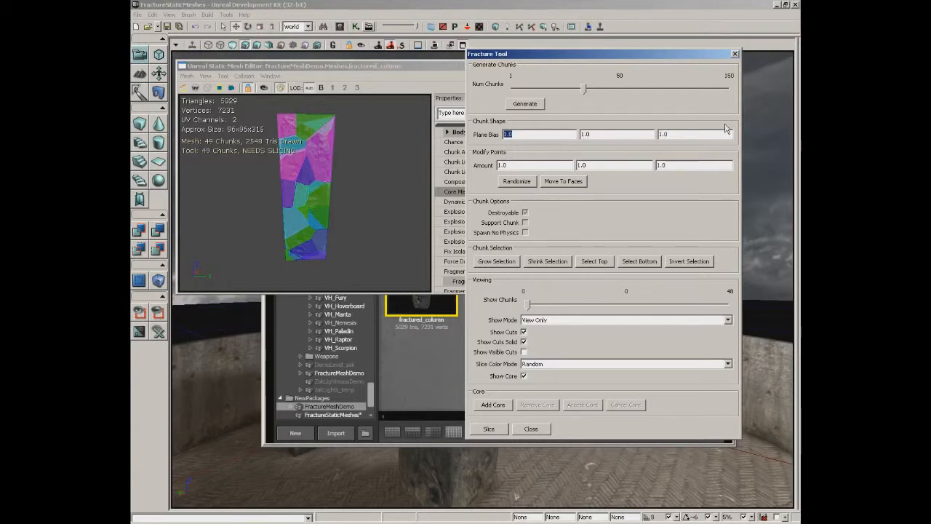
pyautogui.press('BackSpace')
pyautogui.press('Tab')
pyautogui.press('BackSpace')
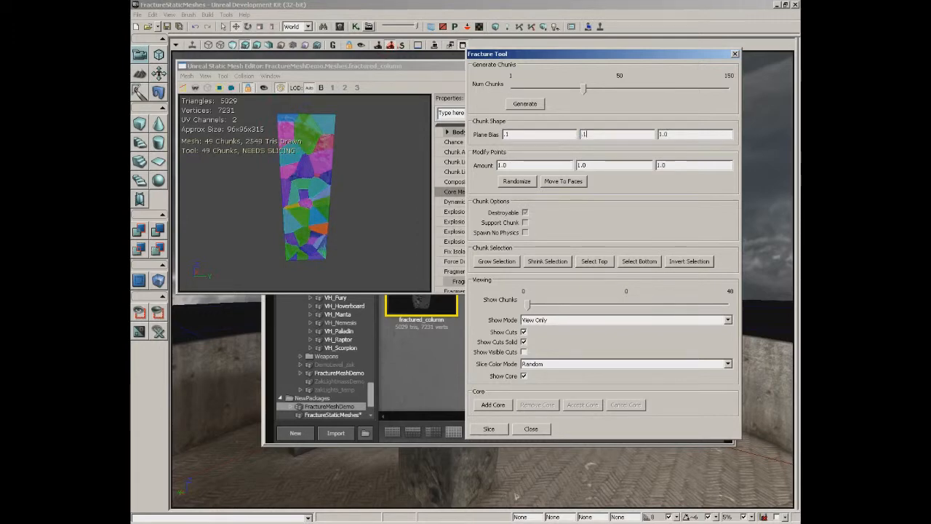
pyautogui.write('.1')
pyautogui.moveTo(373, 196); pyautogui.dragTo(433, 178)
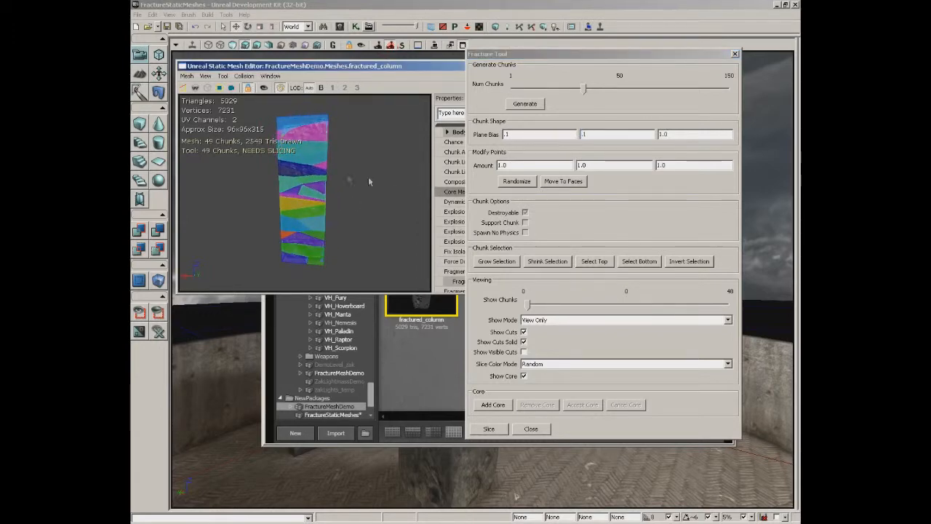
pyautogui.moveTo(360, 182)
pyautogui.mouseDown()
pyautogui.moveTo(179, 152)
pyautogui.moveTo(363, 199)
pyautogui.mouseUp()
pyautogui.moveTo(279, 234); pyautogui.dragTo(370, 182)
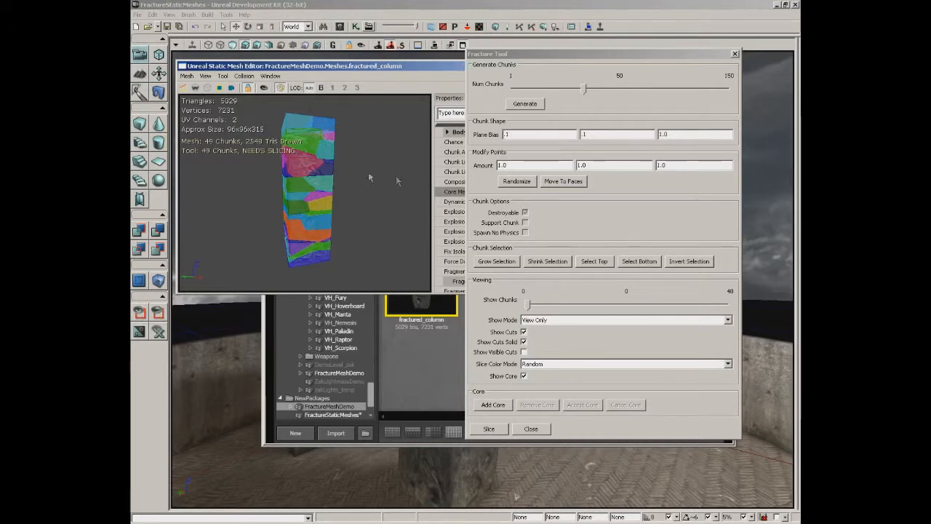
# Set the first two Plane Bias values back to 1 and check the chunk shapes.
pyautogui.click(583, 133)
pyautogui.hotkey('shift', 'Tab')
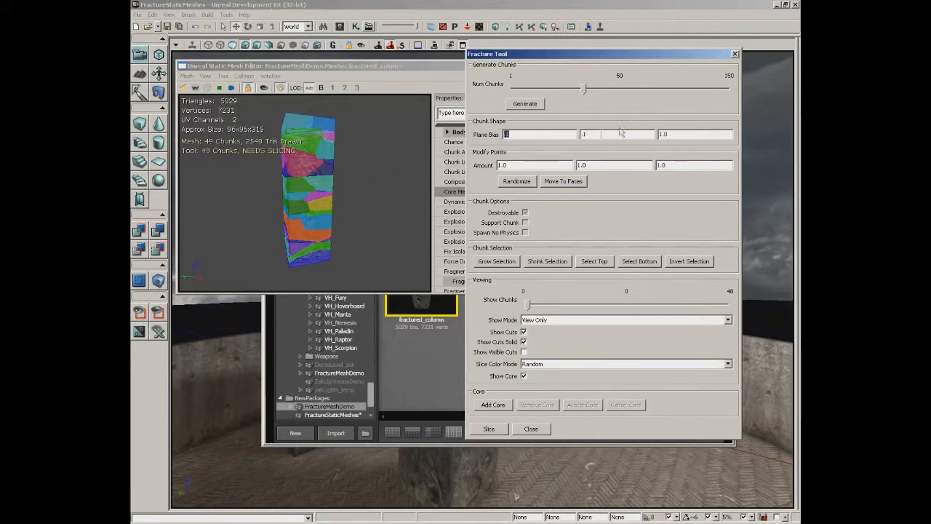
pyautogui.write('1')
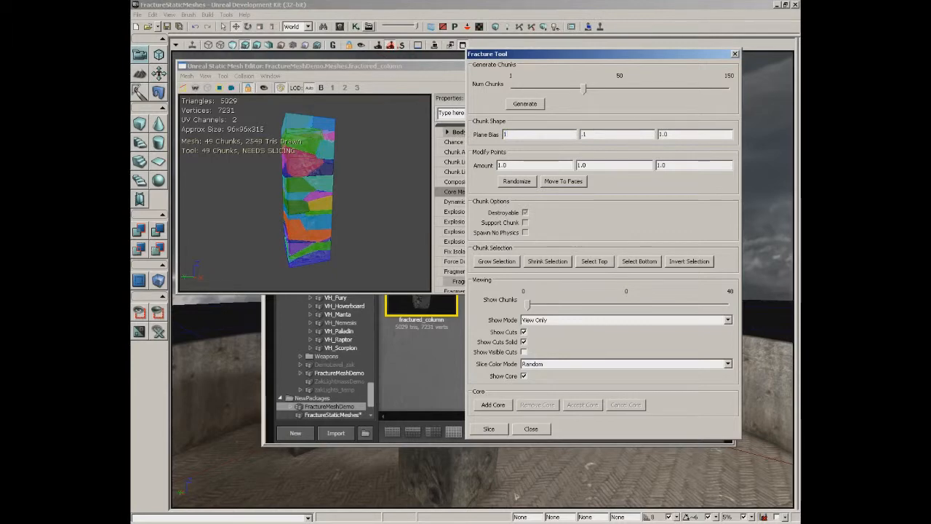
pyautogui.press('Tab')
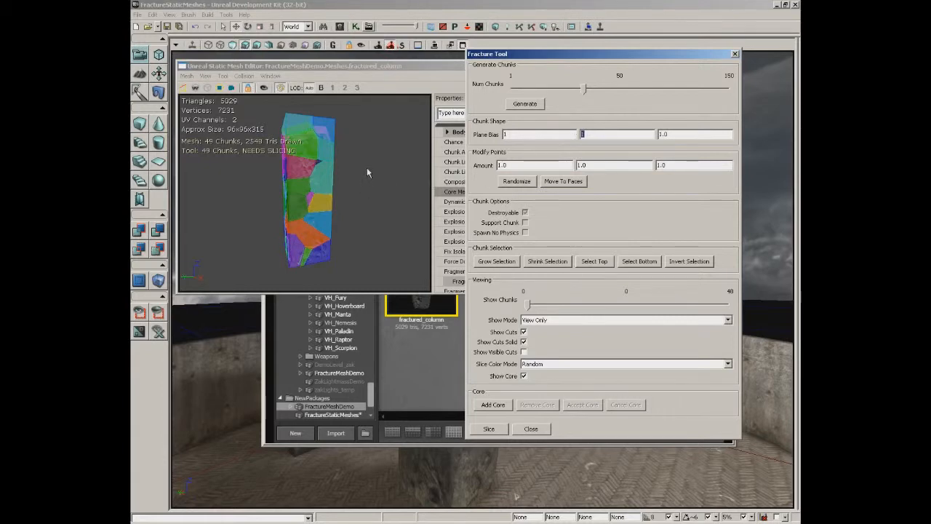
pyautogui.moveTo(367, 165)
pyautogui.mouseDown()
pyautogui.moveTo(370, 190)
pyautogui.moveTo(352, 185)
pyautogui.moveTo(414, 180)
pyautogui.moveTo(363, 176)
pyautogui.mouseUp()
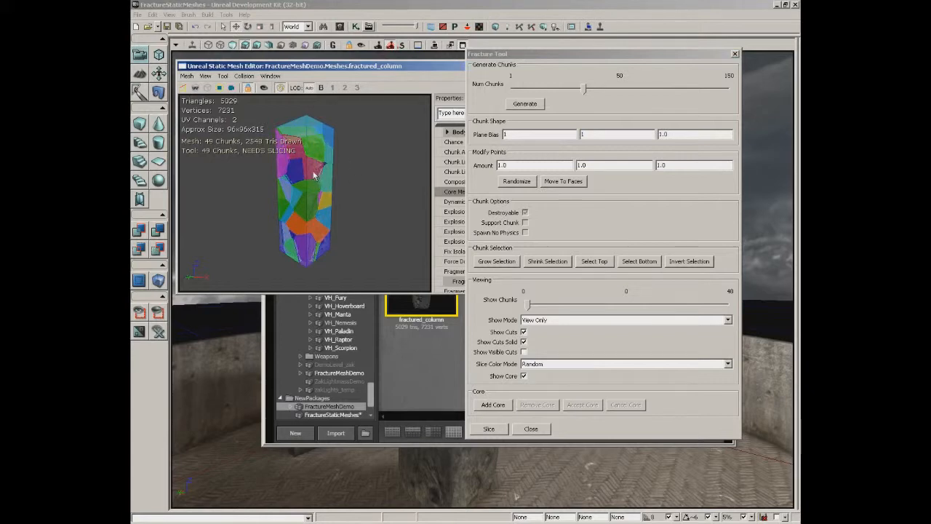
# Select a chunk near the top of the column, adjust its point, and clear the selection.
pyautogui.moveTo(368, 157); pyautogui.dragTo(366, 127)
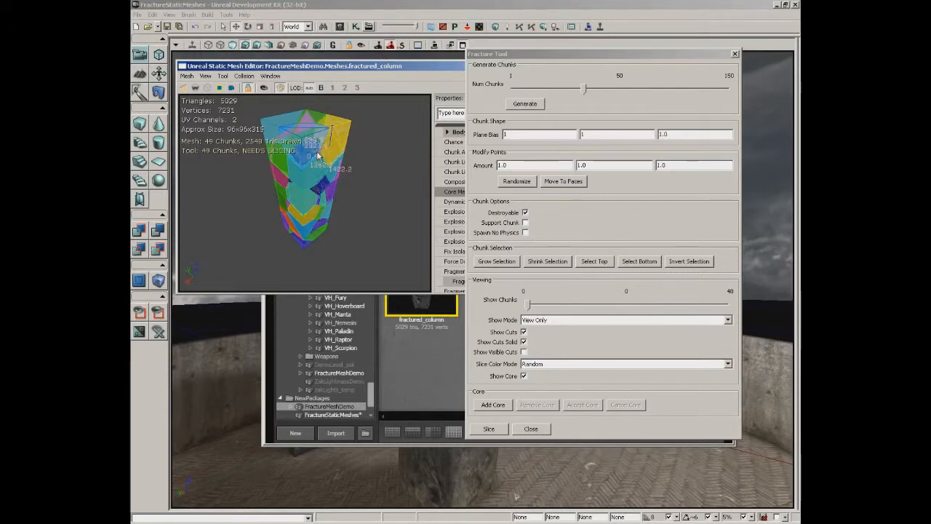
pyautogui.moveTo(316, 155); pyautogui.dragTo(318, 129)
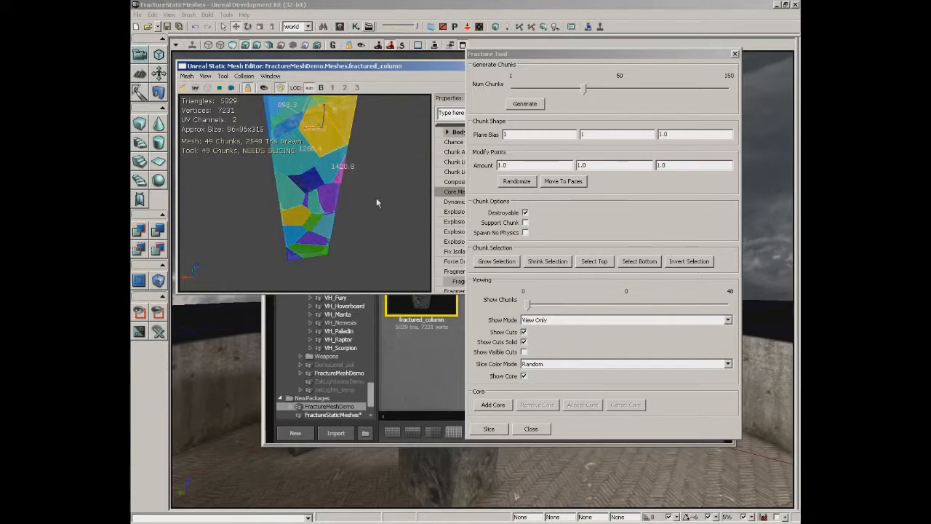
pyautogui.moveTo(377, 193); pyautogui.dragTo(378, 169)
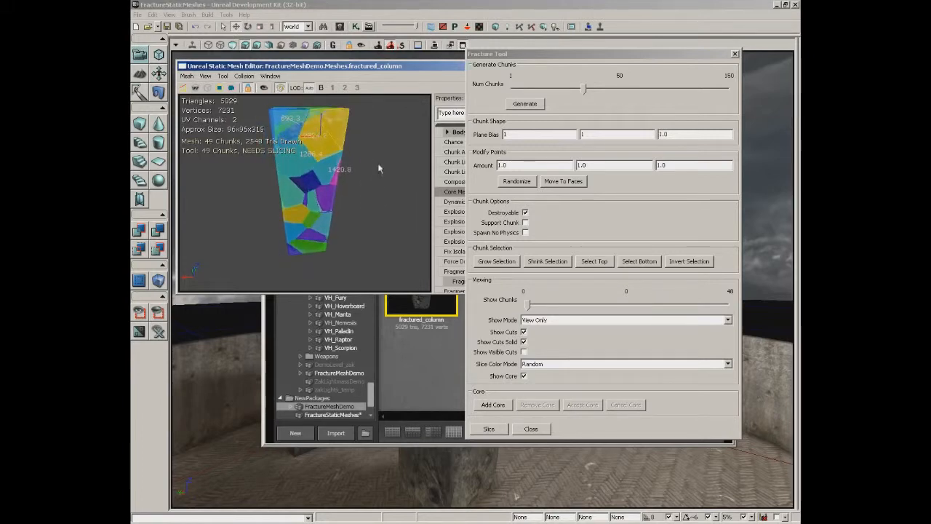
pyautogui.click(377, 164)
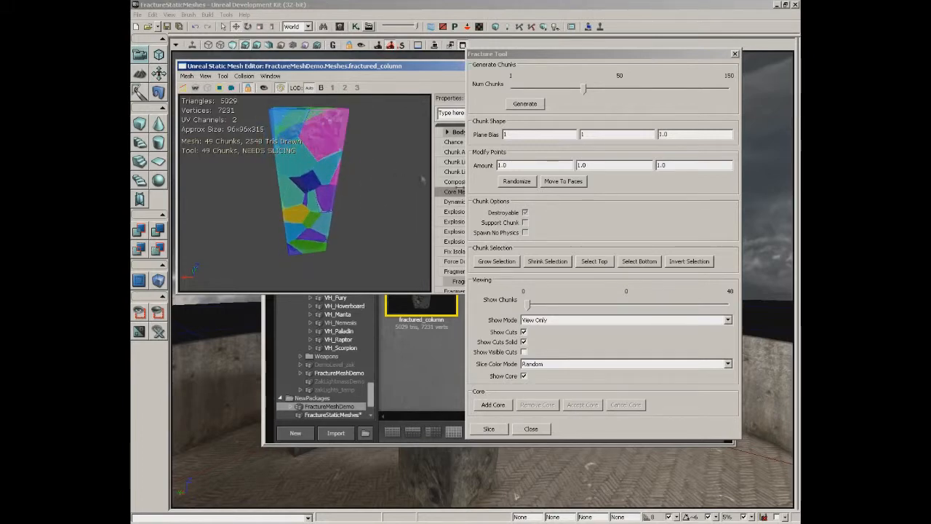
# Set all three Modify Points amounts to 10 and randomize the column's chunk points several times.
pyautogui.click(515, 182)
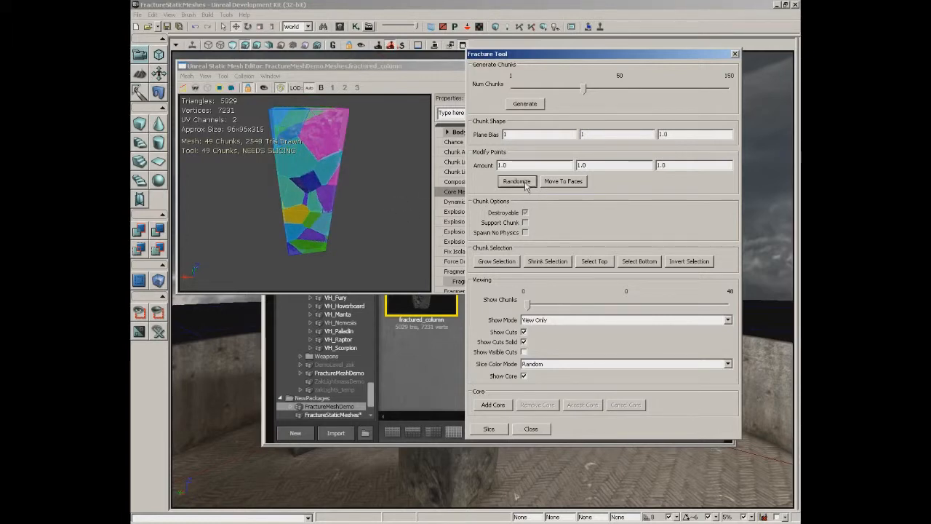
pyautogui.doubleClick(515, 165)
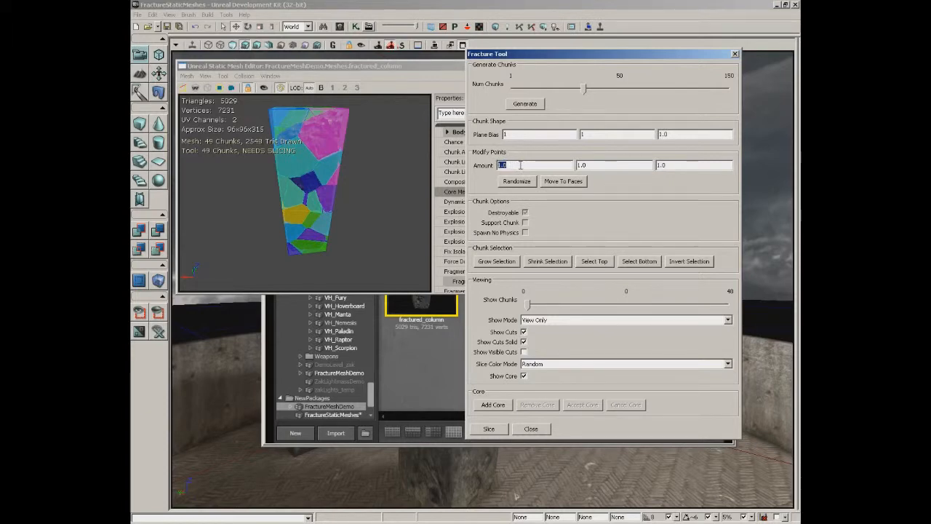
pyautogui.click(520, 166)
pyautogui.moveTo(521, 165); pyautogui.dragTo(479, 170)
pyautogui.write('10')
pyautogui.press('Tab')
pyautogui.click(519, 181)
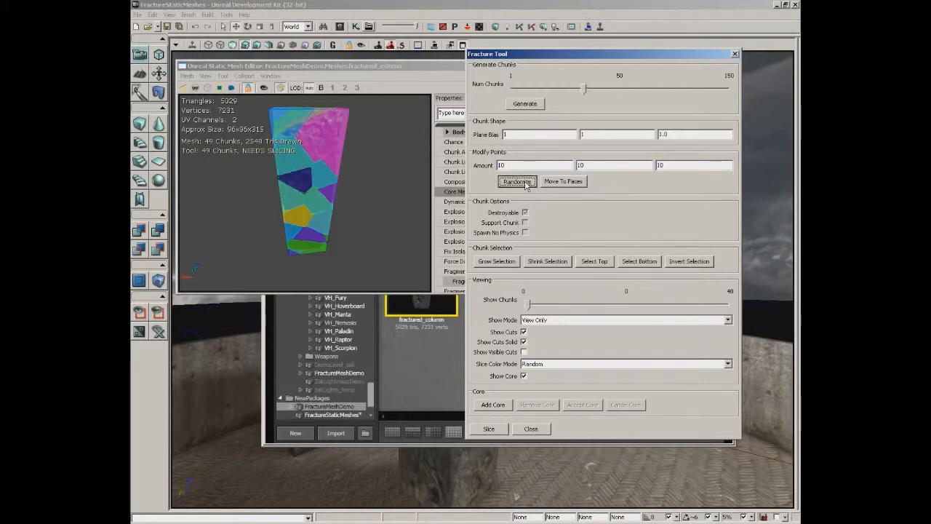
pyautogui.click(526, 184)
pyautogui.click(526, 184)
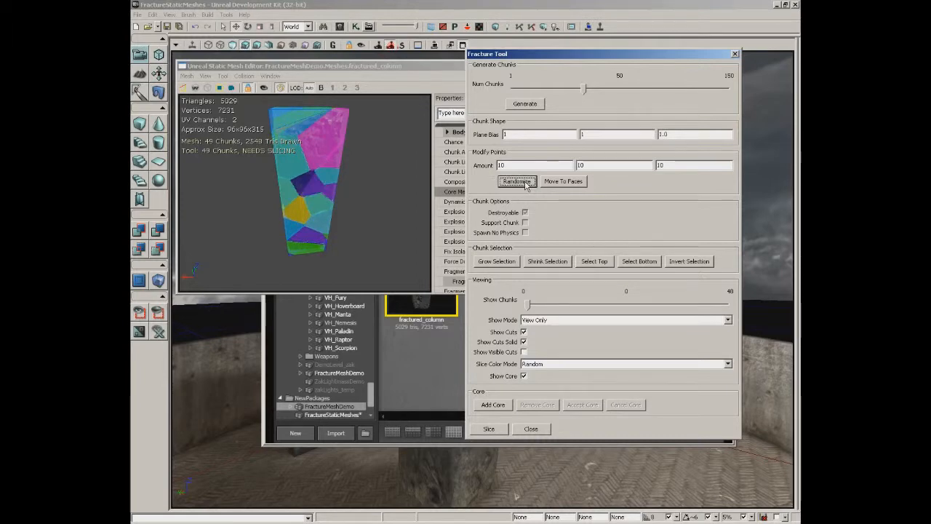
pyautogui.moveTo(357, 170); pyautogui.dragTo(432, 151)
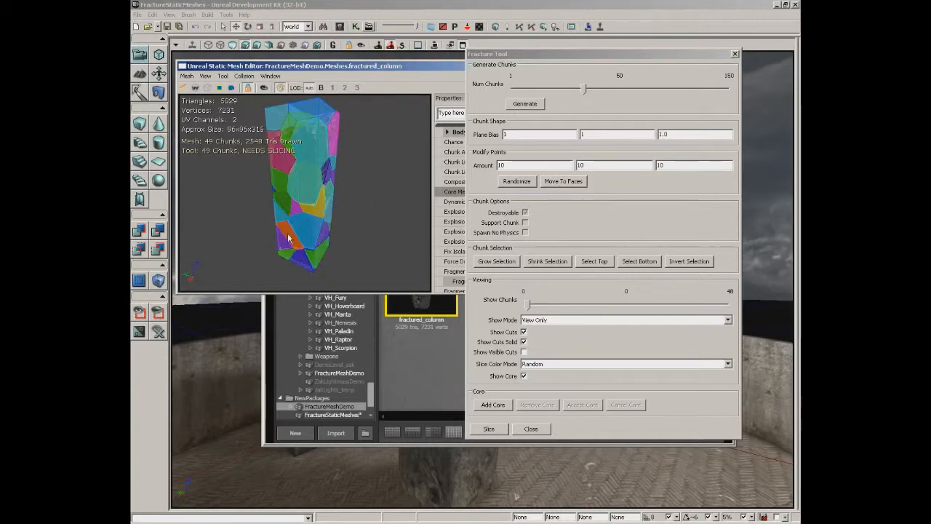
# Generate a fresh set of 50 chunks and move their points to the column's faces.
pyautogui.click(563, 181)
pyautogui.moveTo(396, 190); pyautogui.dragTo(435, 154)
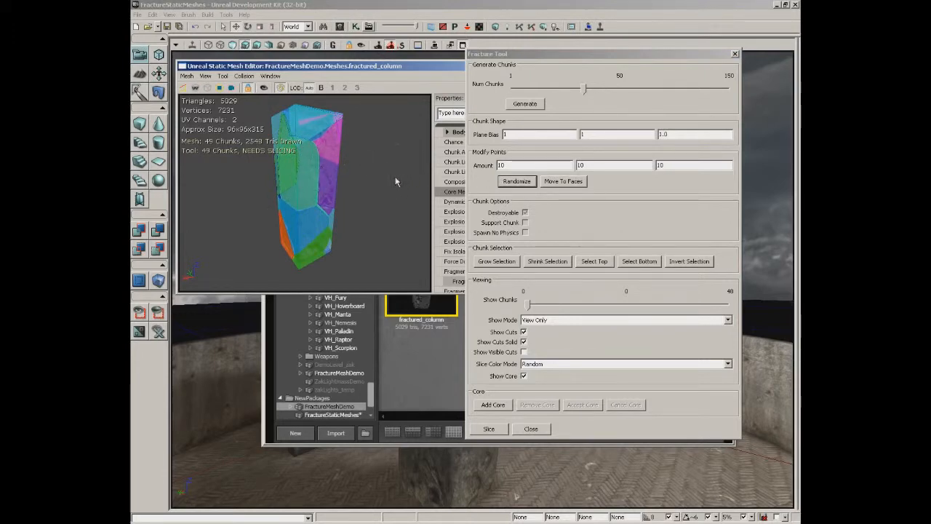
pyautogui.click(524, 104)
pyautogui.moveTo(364, 181); pyautogui.dragTo(407, 179)
pyautogui.moveTo(360, 222); pyautogui.dragTo(381, 195)
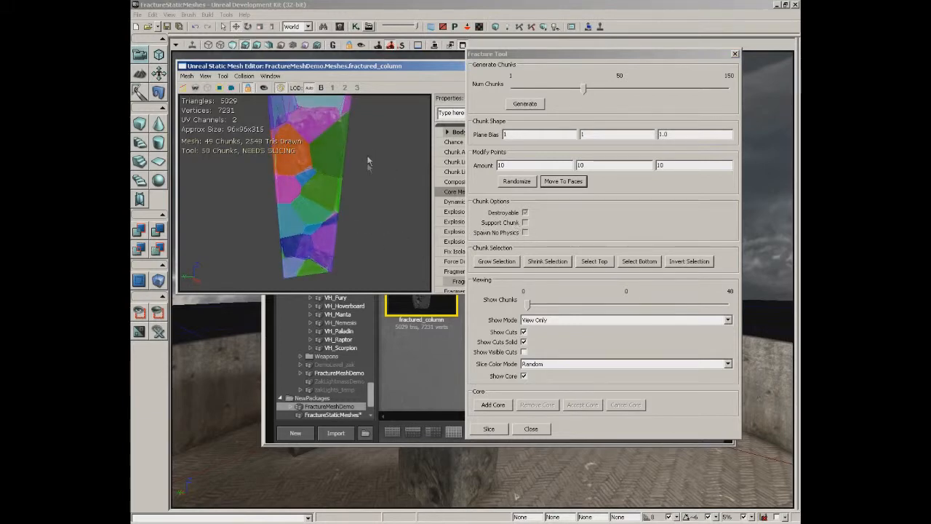
pyautogui.moveTo(368, 162); pyautogui.dragTo(357, 141)
# Select chunks near the column's base and switch the Destroyable option off and on again for the last one.
pyautogui.click(309, 235)
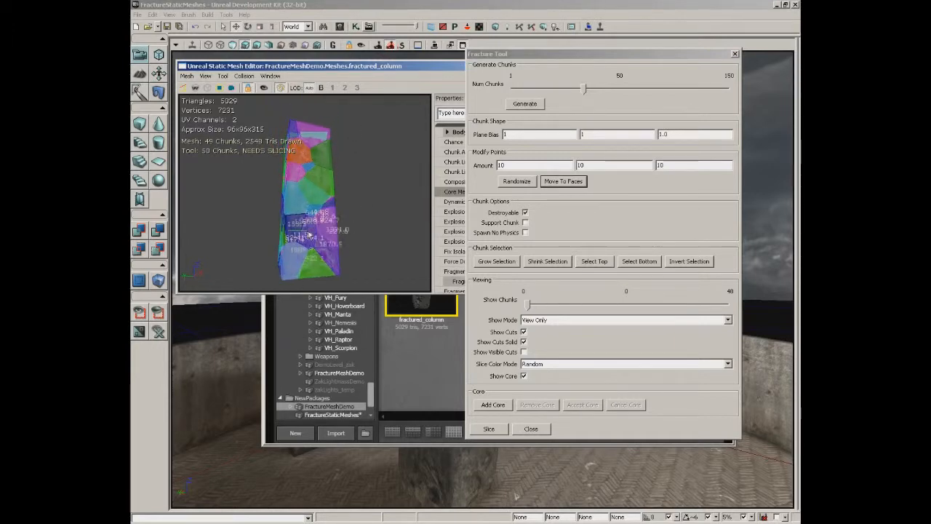
pyautogui.moveTo(390, 220); pyautogui.dragTo(311, 255)
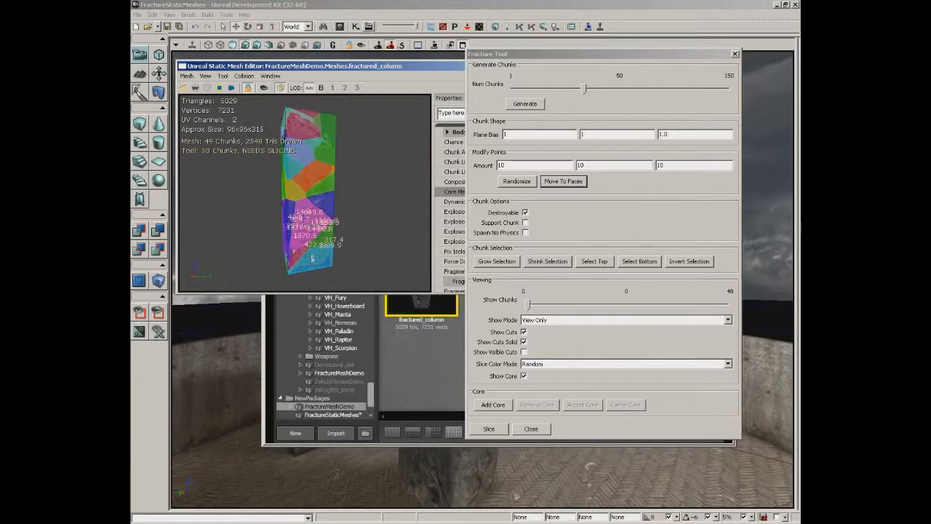
pyautogui.click(336, 233)
pyautogui.moveTo(367, 208); pyautogui.dragTo(180, 171)
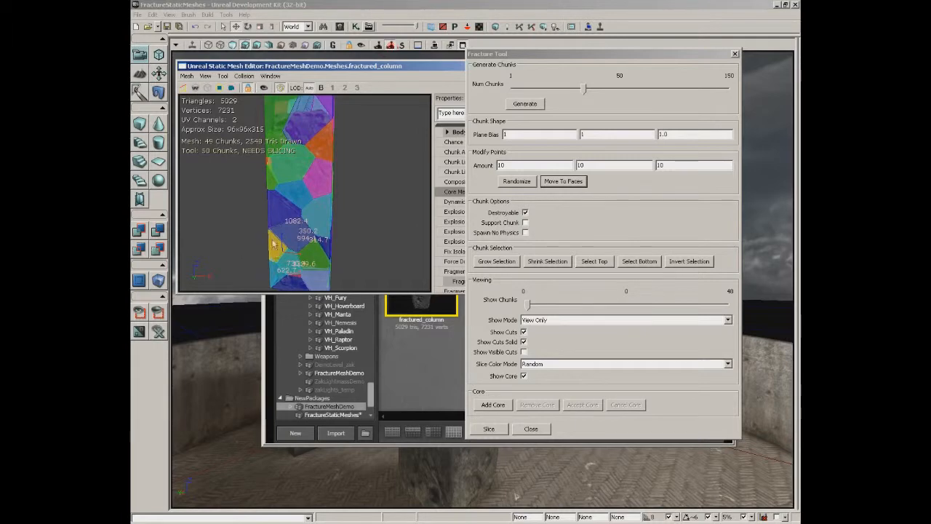
pyautogui.click(525, 213)
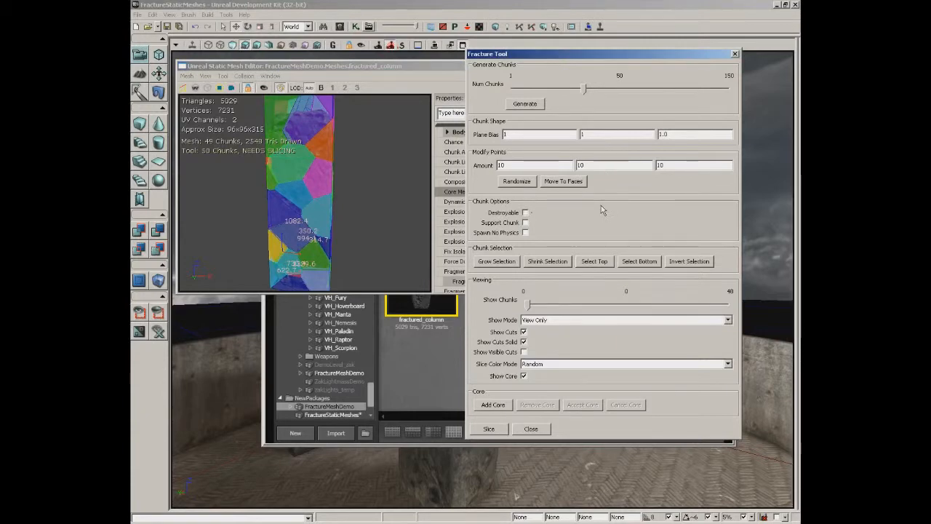
pyautogui.click(525, 213)
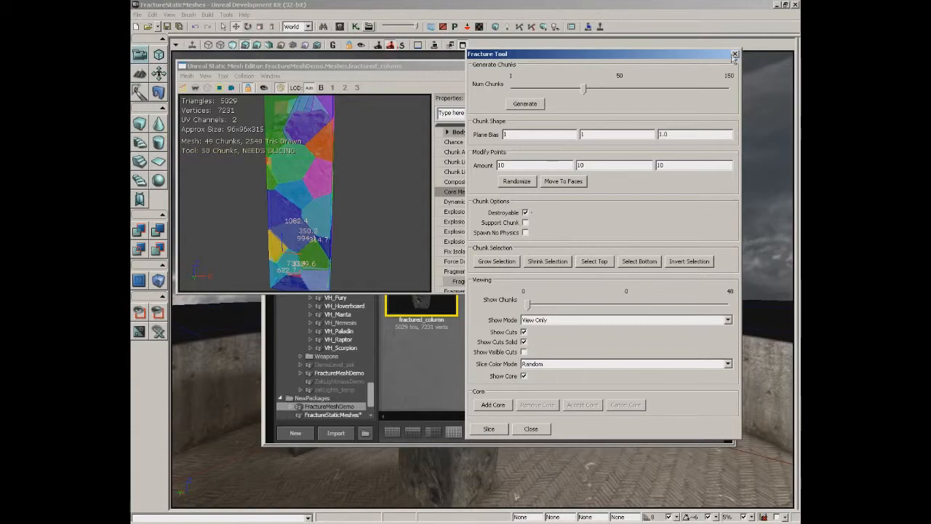
pyautogui.rightClick(603, 467)
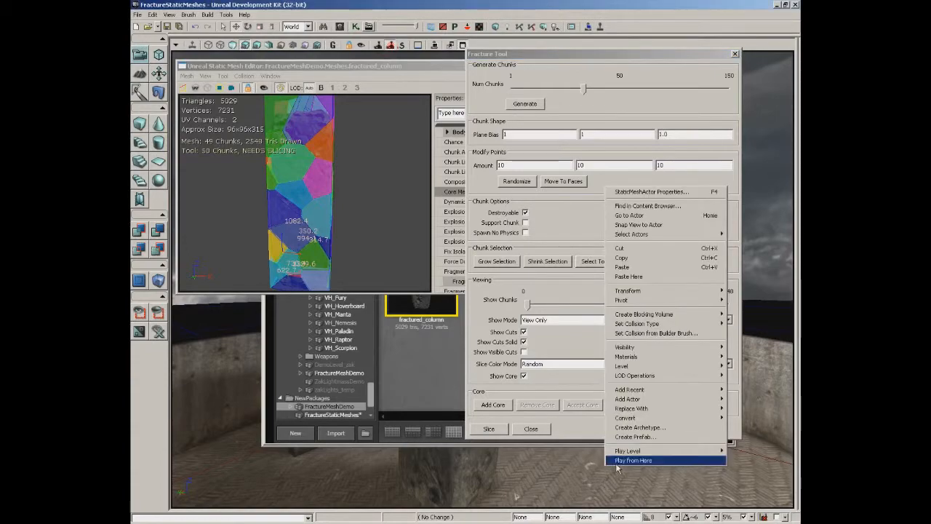
pyautogui.click(615, 460)
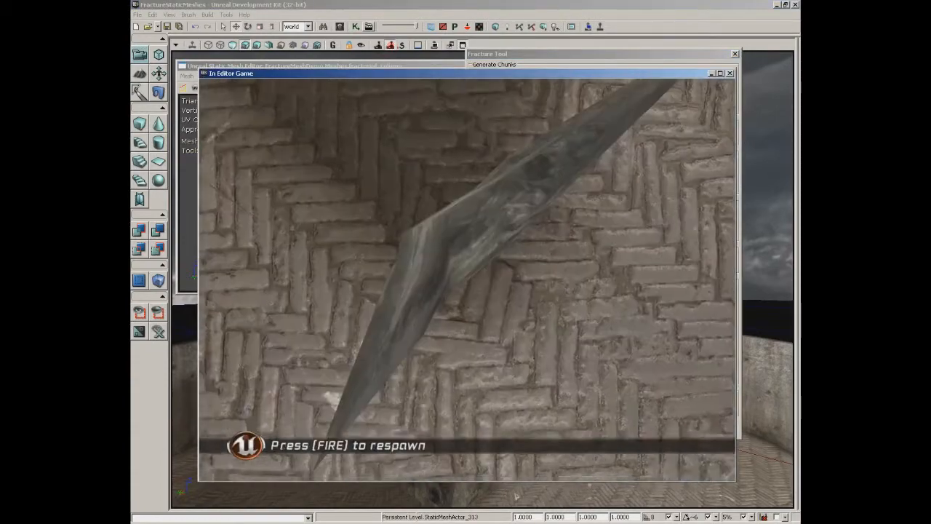
pyautogui.press('Escape')
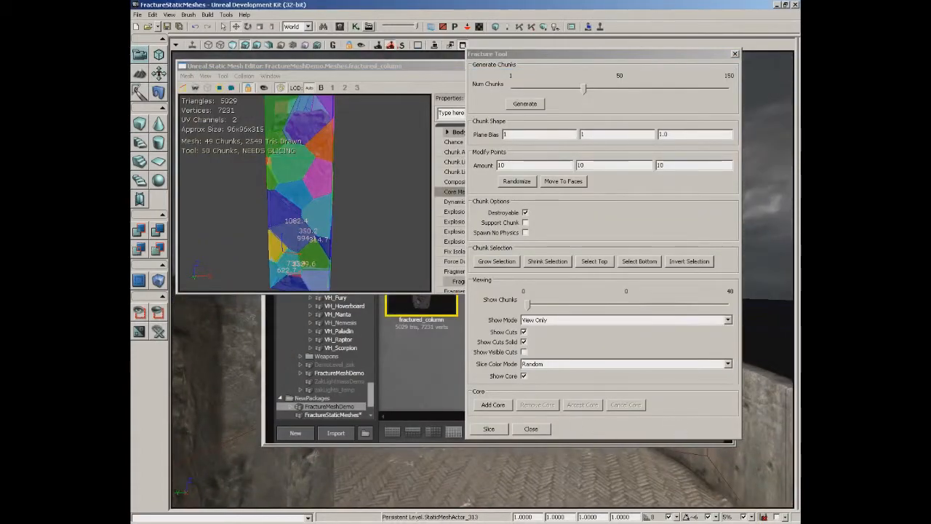
# Play the level from the floor near the column, shoot the column apart, and end the play session.
pyautogui.rightClick(591, 468)
pyautogui.click(595, 462)
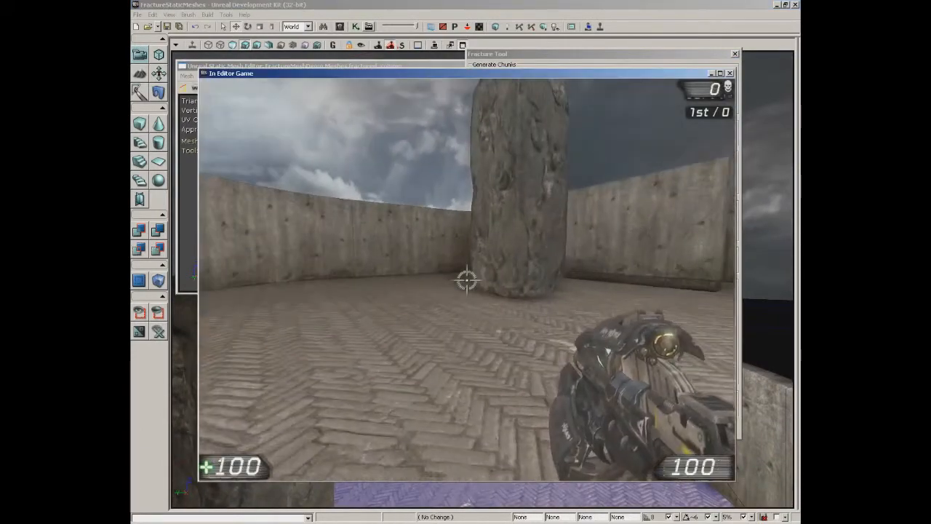
pyautogui.press('s')
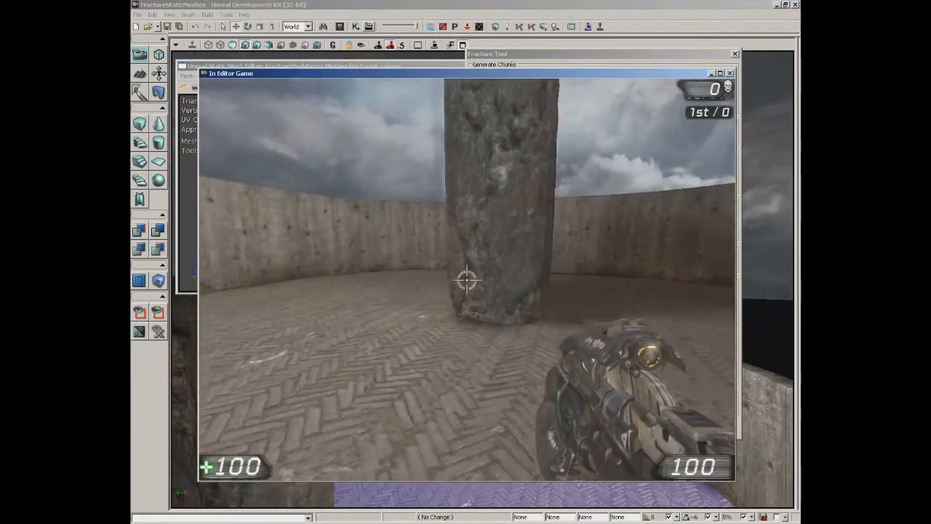
pyautogui.press('w')
pyautogui.press('s')
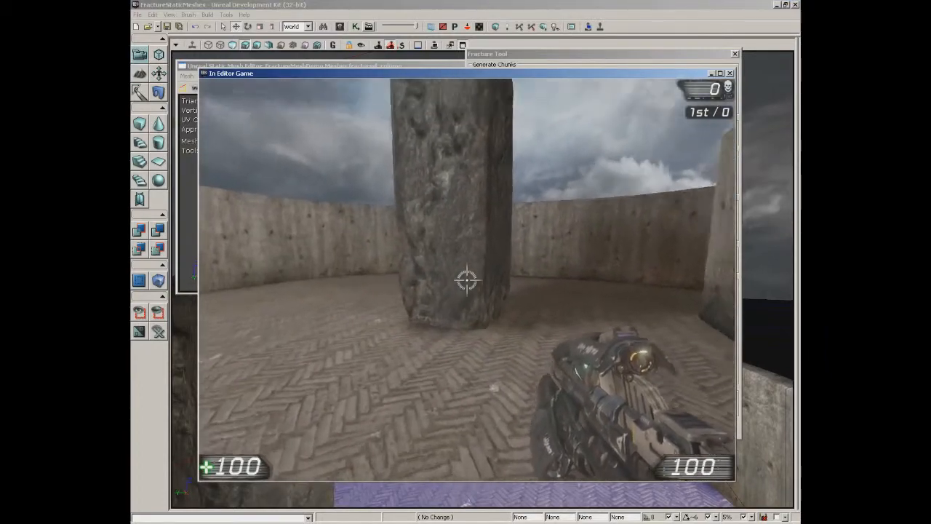
pyautogui.press('w')
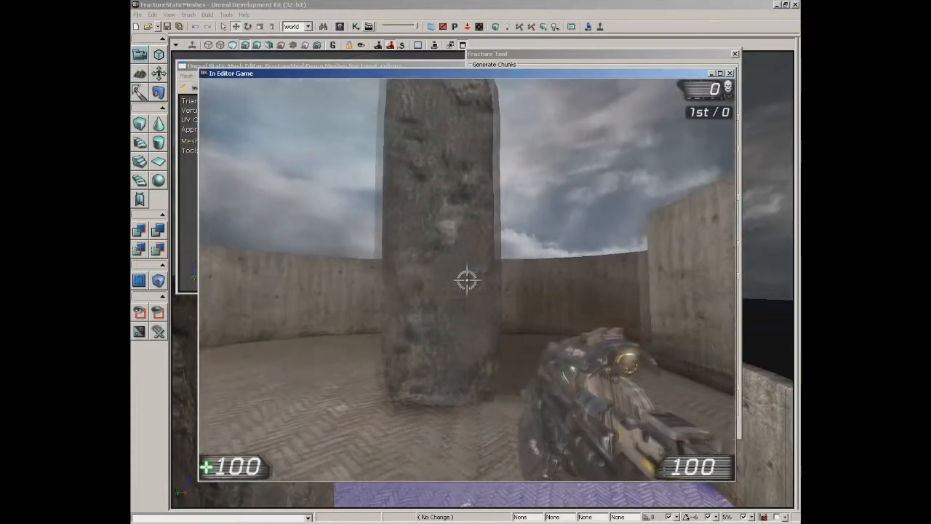
pyautogui.click(467, 281)
pyautogui.moveTo(468, 281); pyautogui.dragTo(467, 280, button='right')
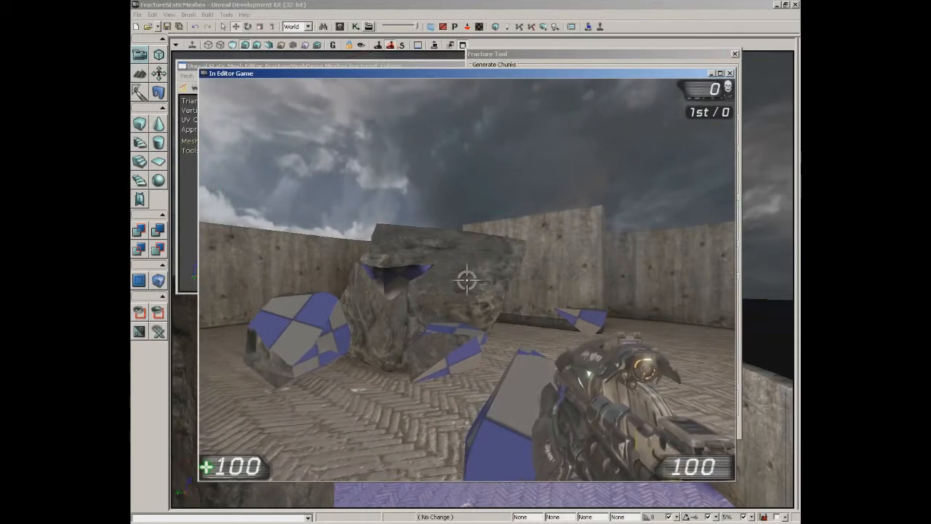
pyautogui.press('Escape')
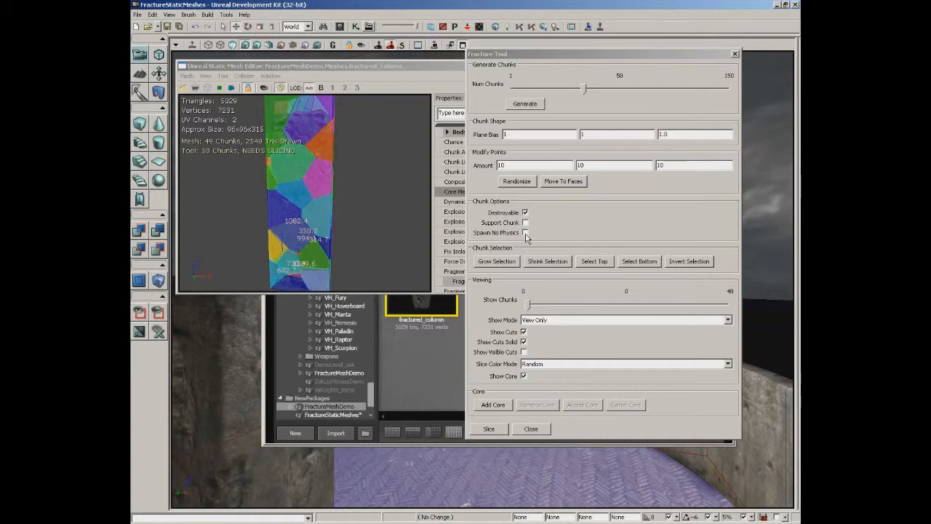
# Clear the chunk selection and select the column's bottom and top chunks.
pyautogui.click(378, 218)
pyautogui.moveTo(378, 218); pyautogui.dragTo(379, 223)
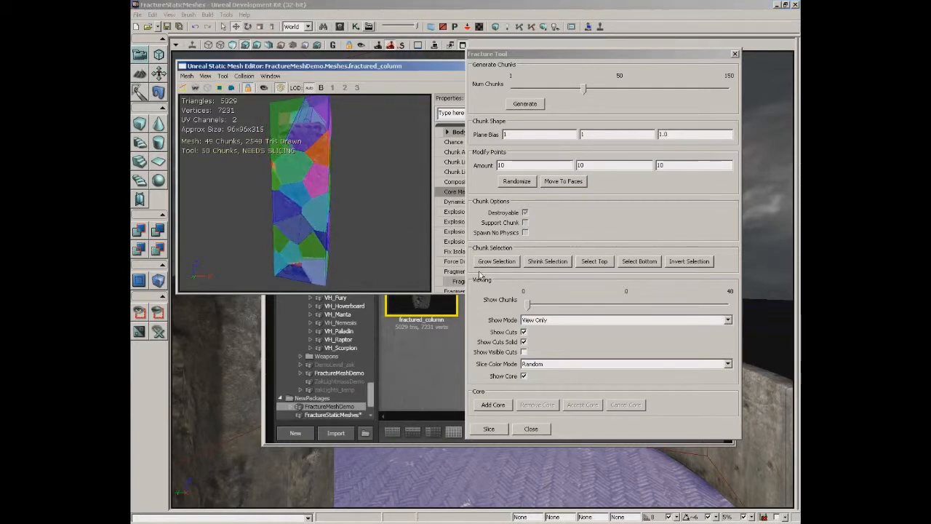
pyautogui.click(635, 264)
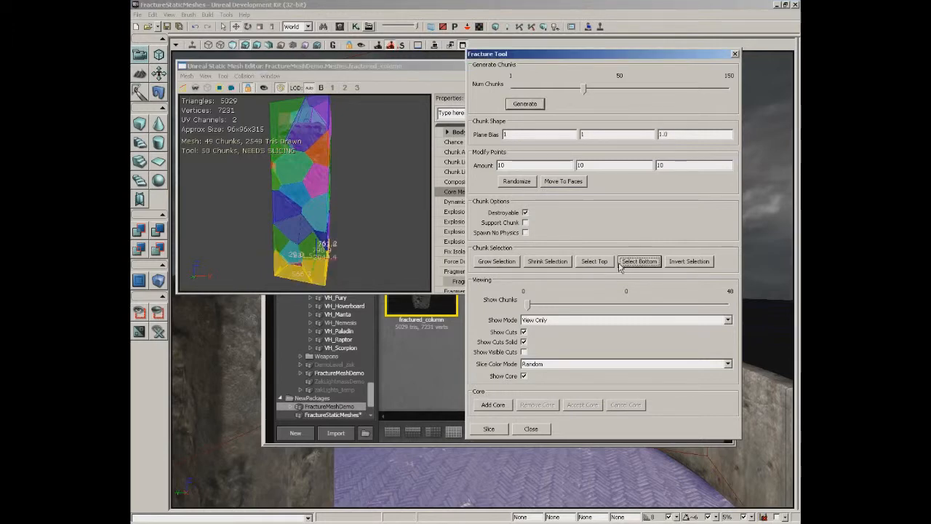
pyautogui.click(595, 264)
# Grow and shrink the chunk selection, invert it, and clear it.
pyautogui.click(508, 263)
pyautogui.click(535, 265)
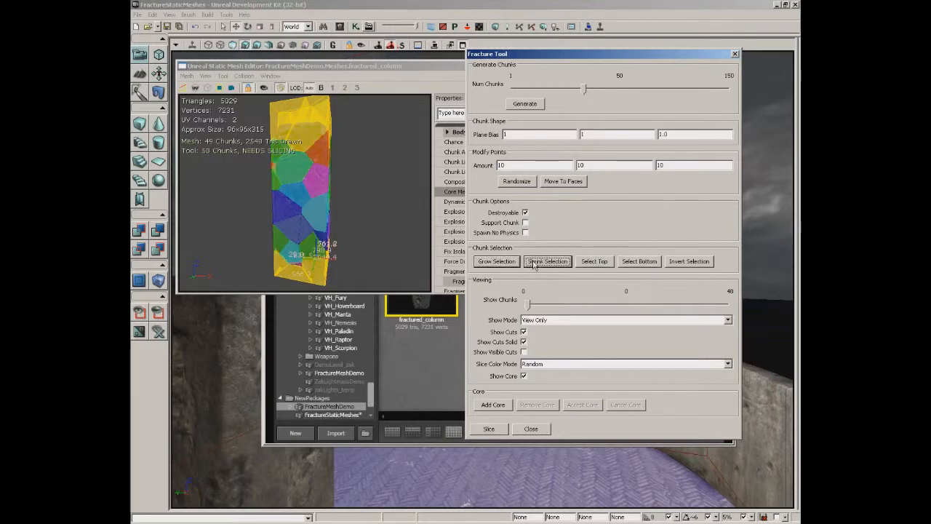
pyautogui.click(690, 263)
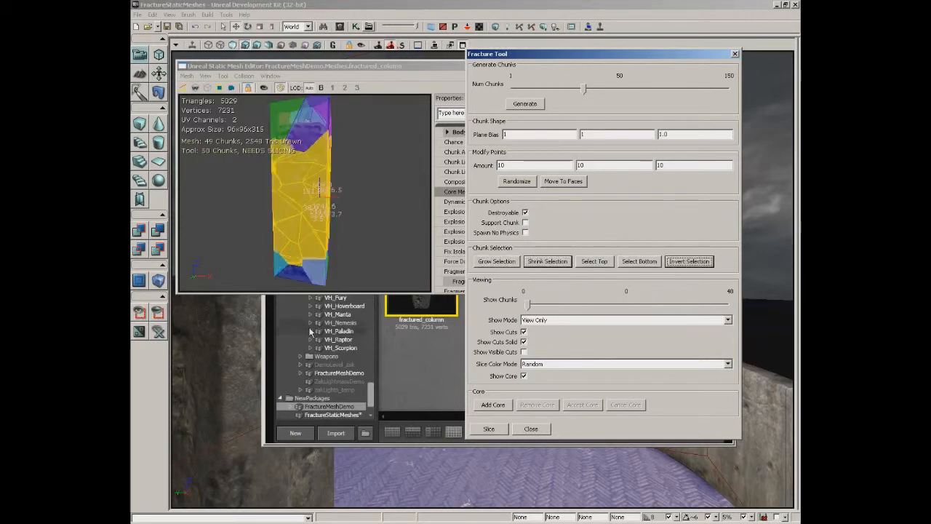
pyautogui.click(386, 226)
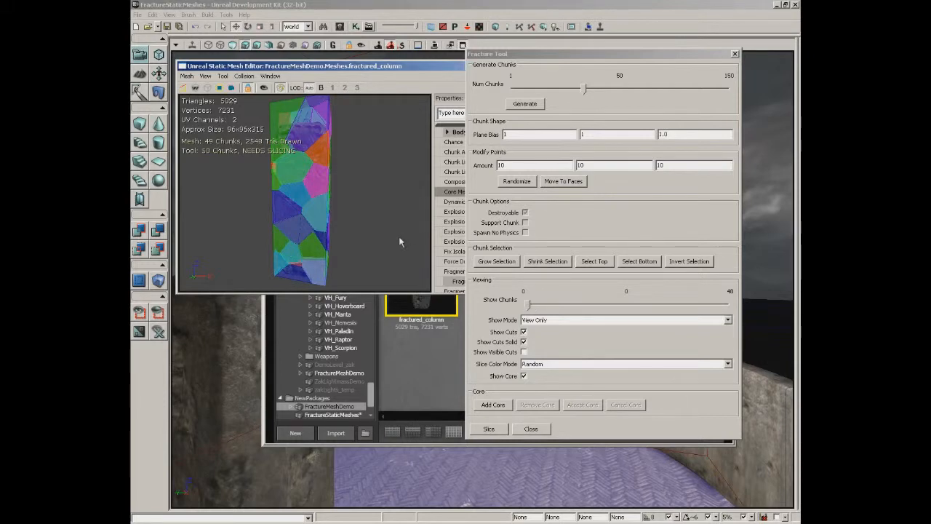
pyautogui.moveTo(385, 223)
pyautogui.mouseDown()
pyautogui.moveTo(396, 218)
pyautogui.moveTo(383, 218)
pyautogui.mouseUp()
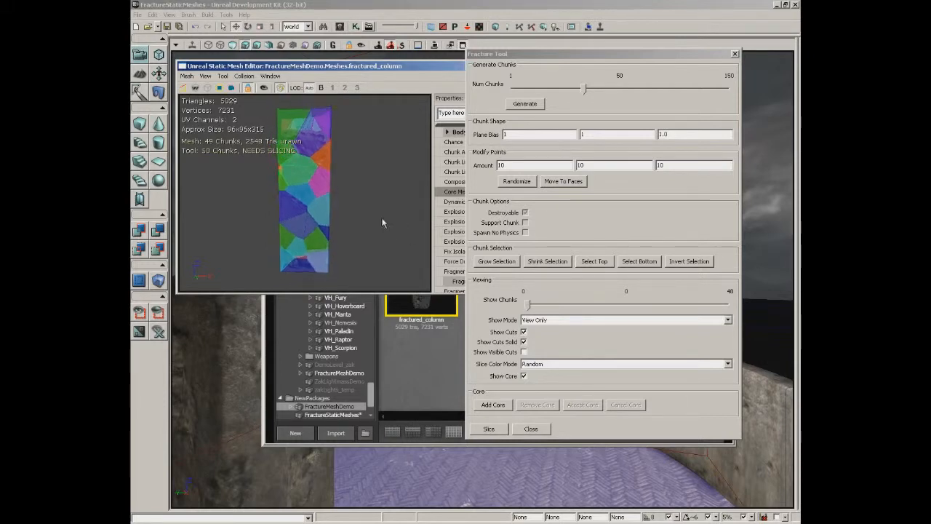
# Turn off the solid display of cuts and slice the column mesh into its chunks.
pyautogui.click(524, 342)
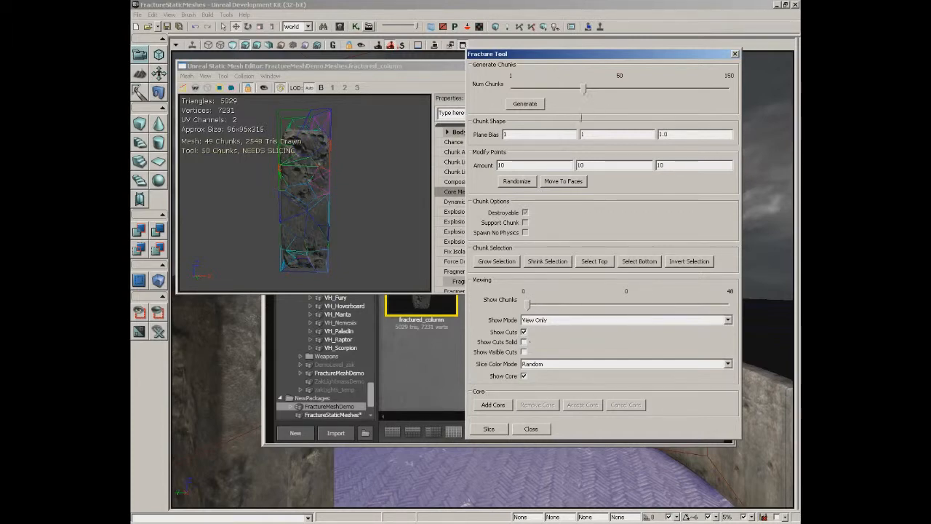
pyautogui.click(490, 430)
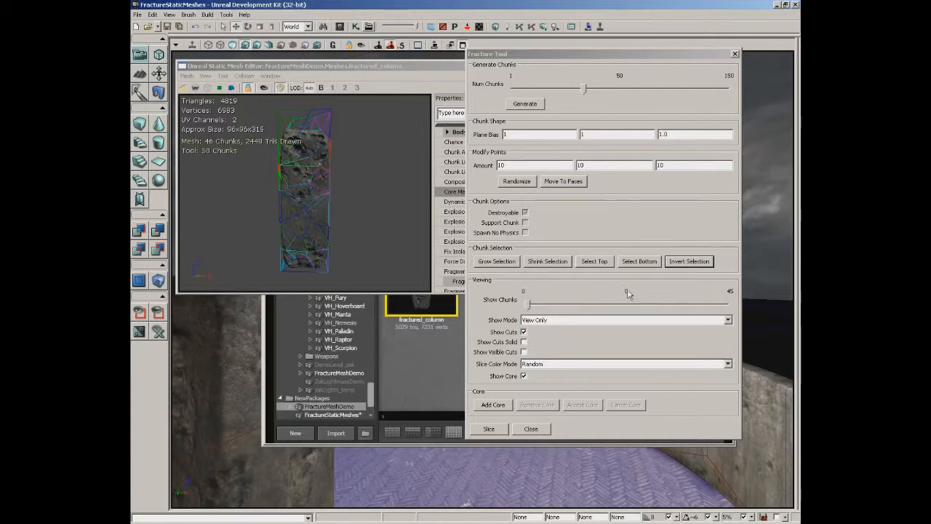
# View single chunks of the sliced column, hide the cuts, and show only chunk 12.
pyautogui.moveTo(529, 306); pyautogui.dragTo(509, 308)
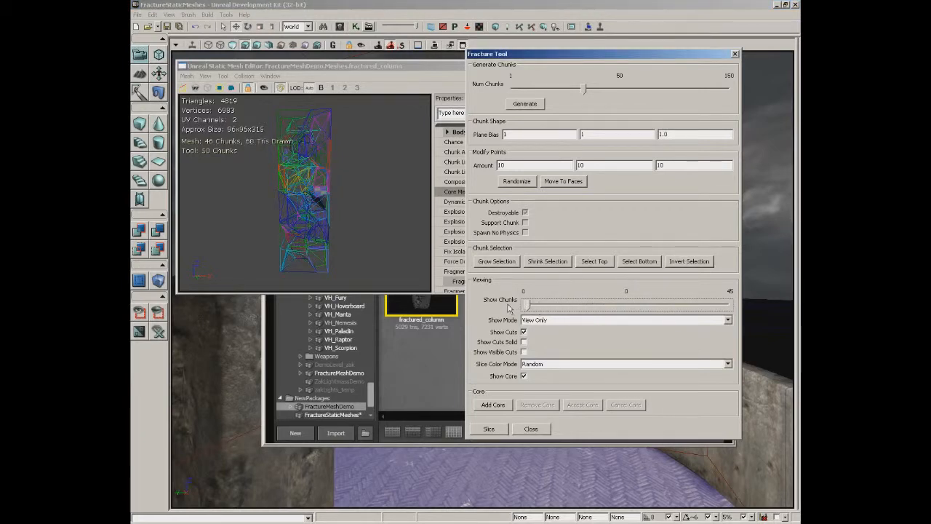
pyautogui.moveTo(331, 203); pyautogui.dragTo(248, 167)
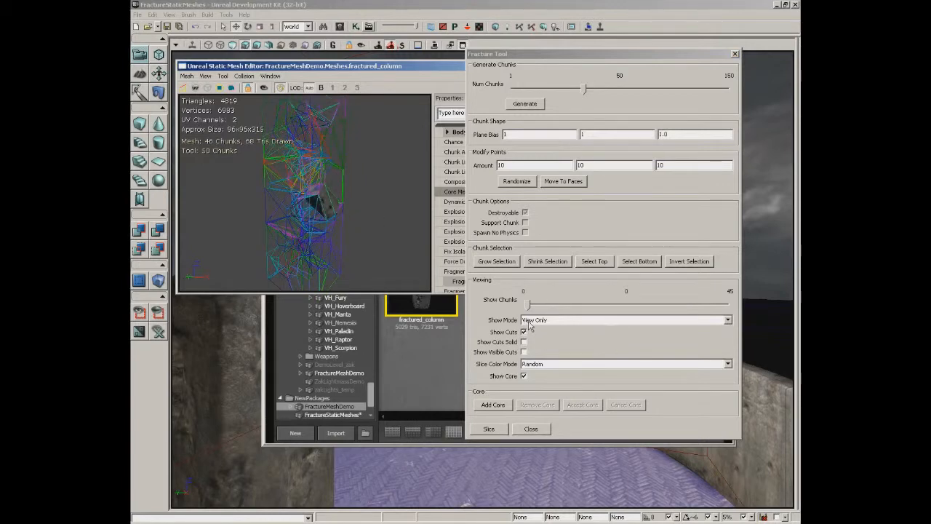
pyautogui.moveTo(529, 308)
pyautogui.mouseDown()
pyautogui.moveTo(586, 308)
pyautogui.moveTo(516, 309)
pyautogui.mouseUp()
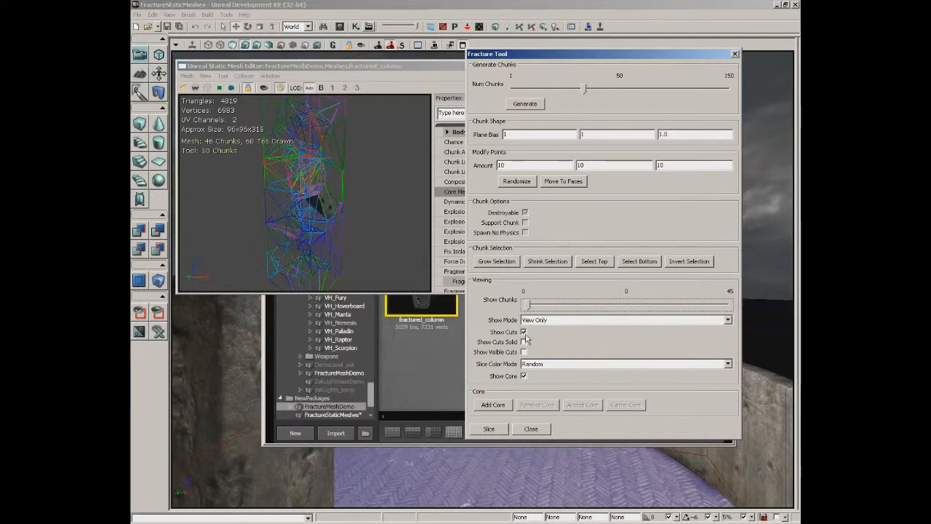
pyautogui.click(524, 332)
pyautogui.moveTo(528, 310); pyautogui.dragTo(581, 312)
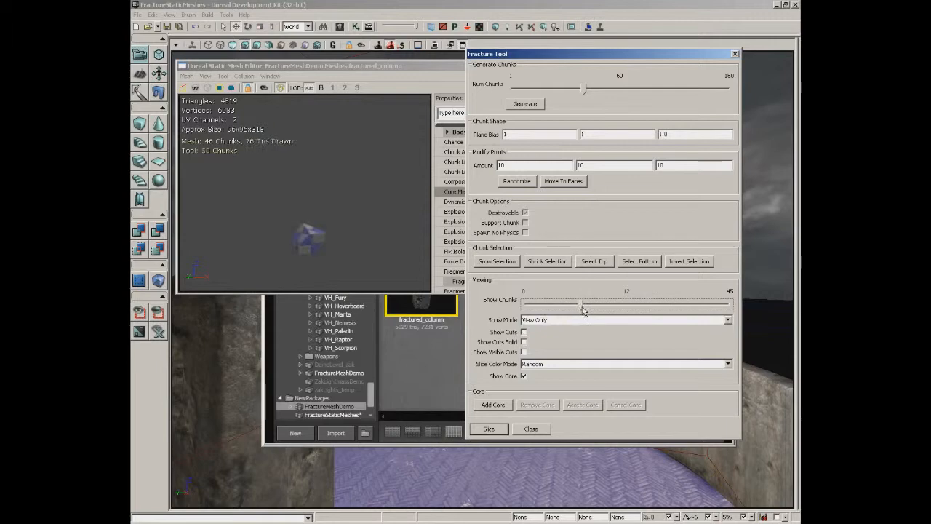
# Set the show mode to View All But and hide individual chunks up to chunk 34.
pyautogui.click(566, 320)
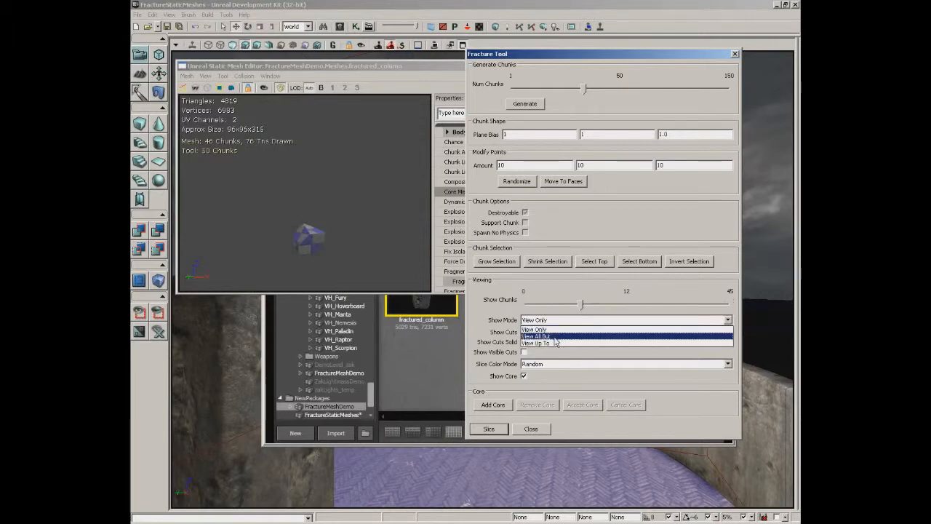
pyautogui.click(554, 337)
pyautogui.moveTo(581, 306); pyautogui.dragTo(680, 306)
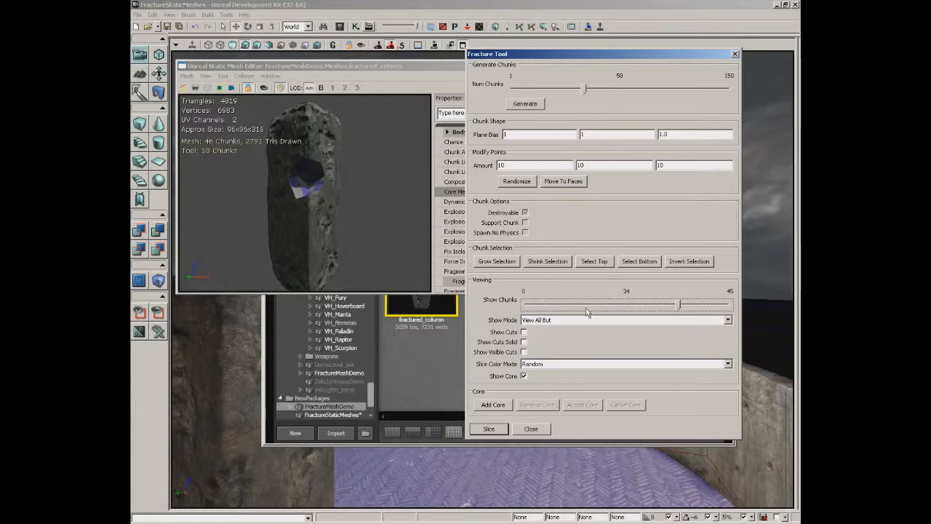
# Set the show mode to View Up To and build the column up from chunk 0 to 45.
pyautogui.click(555, 321)
pyautogui.click(553, 344)
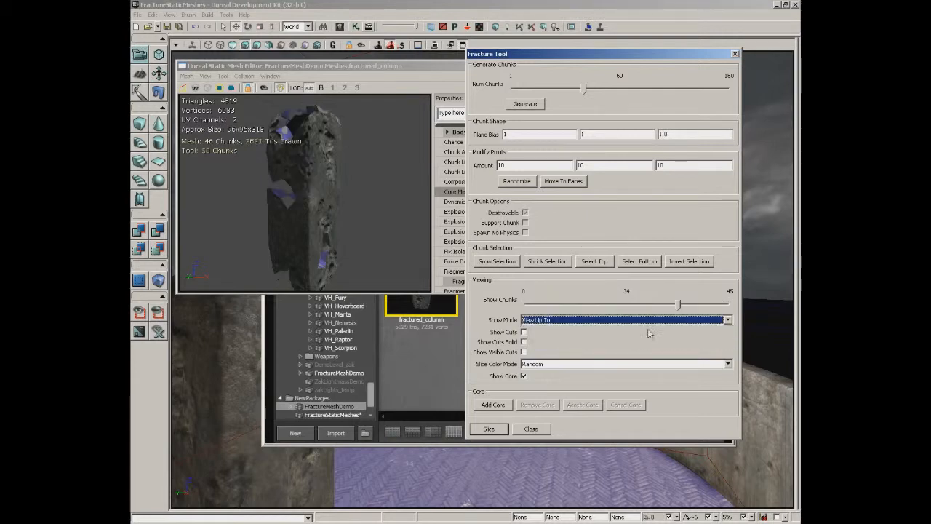
pyautogui.moveTo(679, 306)
pyautogui.mouseDown()
pyautogui.moveTo(520, 303)
pyautogui.moveTo(729, 304)
pyautogui.moveTo(568, 304)
pyautogui.moveTo(520, 292)
pyautogui.mouseUp()
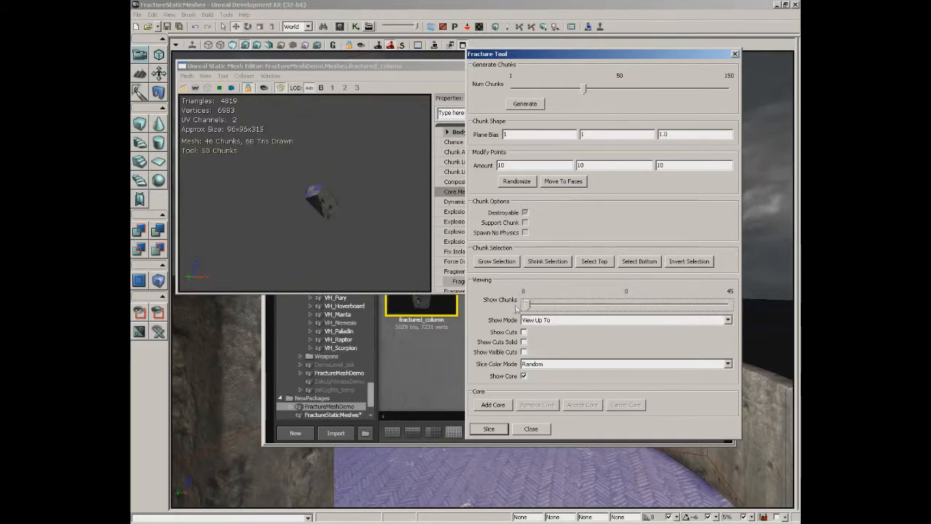
pyautogui.moveTo(527, 306); pyautogui.dragTo(730, 304)
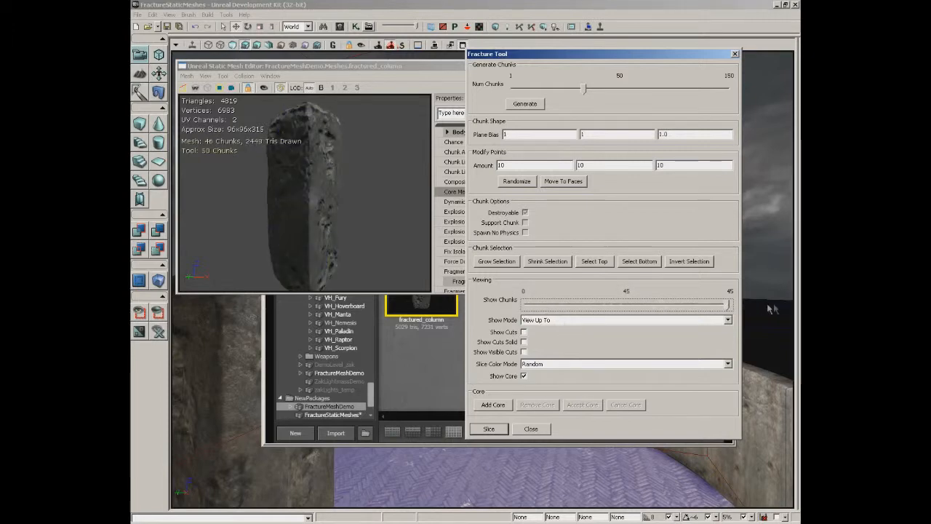
# Show the cuts on the column as wireframe and as solid colors, inspecting each from different angles.
pyautogui.click(524, 331)
pyautogui.moveTo(368, 211); pyautogui.dragTo(295, 214)
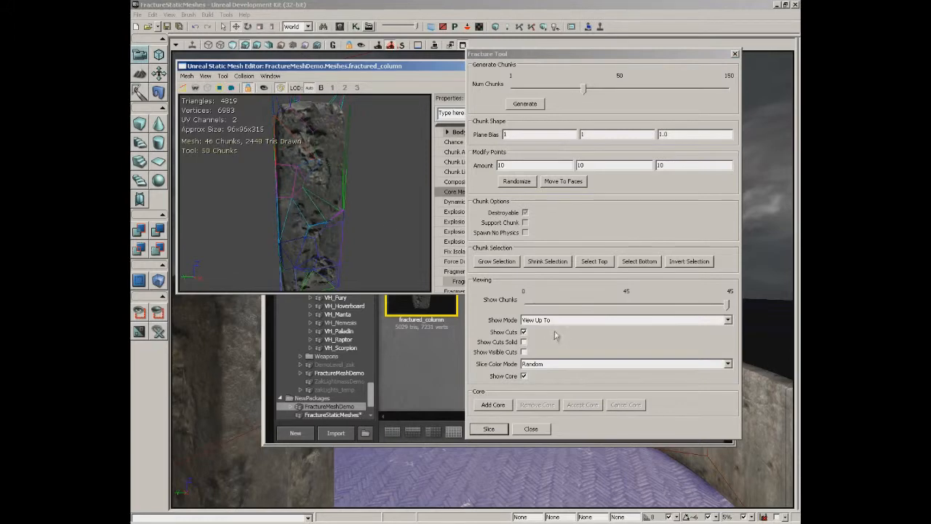
pyautogui.click(524, 341)
pyautogui.moveTo(374, 225); pyautogui.dragTo(321, 226)
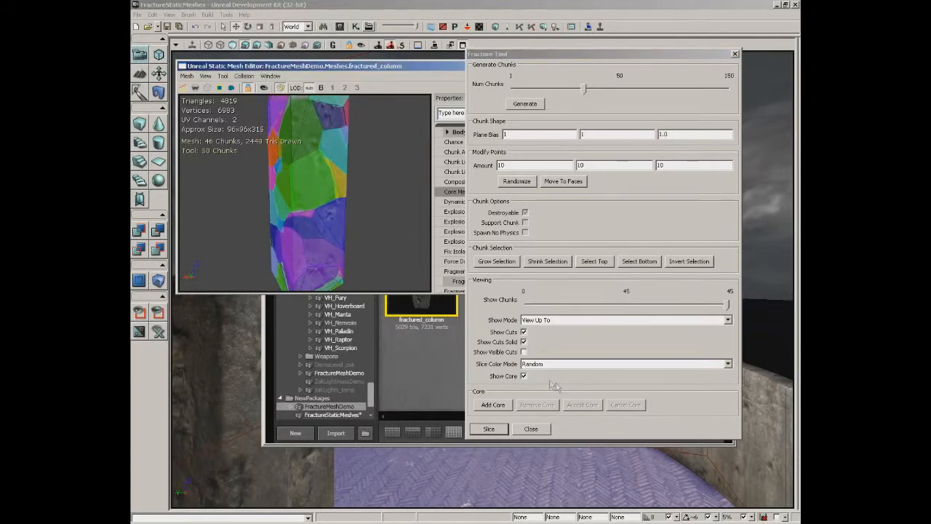
# Replace the cuts and solid cuts display with visible cuts only, inspect the column, and turn visible cuts off.
pyautogui.click(524, 342)
pyautogui.click(524, 351)
pyautogui.click(524, 332)
pyautogui.click(383, 230)
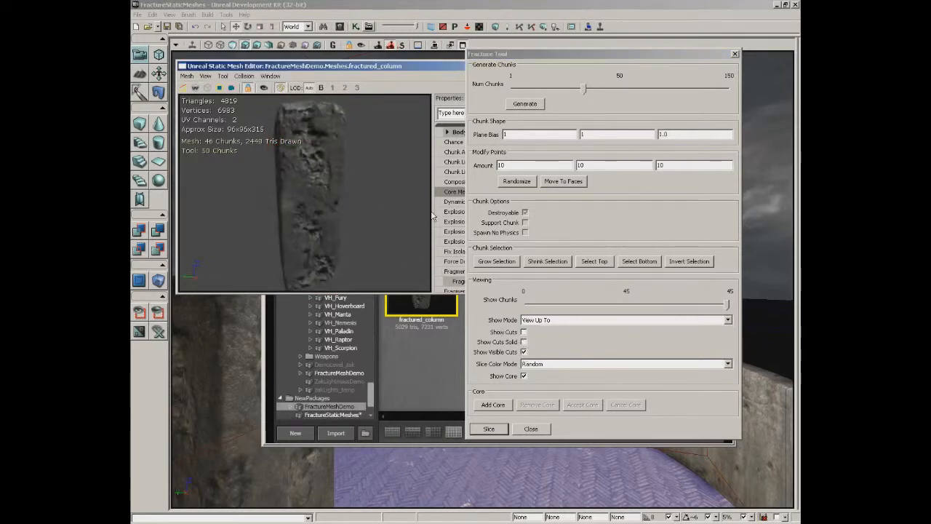
pyautogui.click(524, 351)
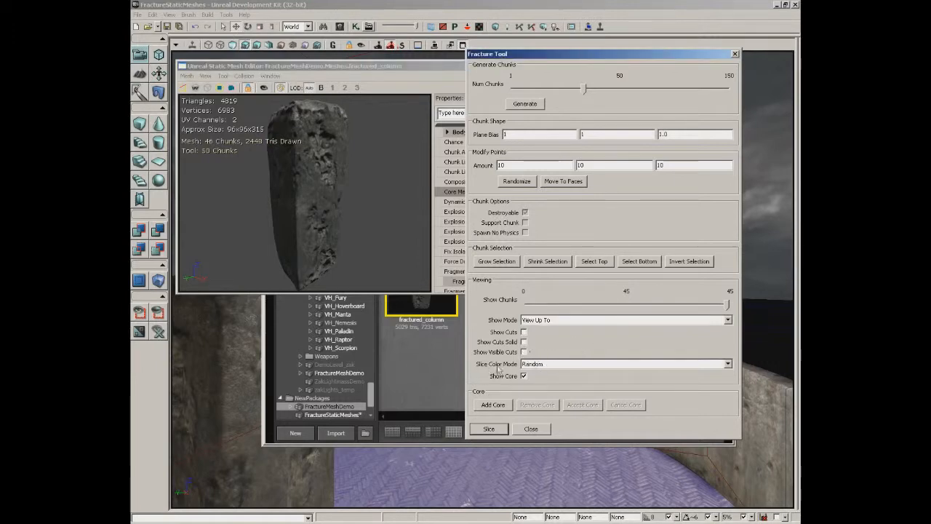
# Show the cuts again and set the slice color mode to Support Chunks.
pyautogui.click(524, 332)
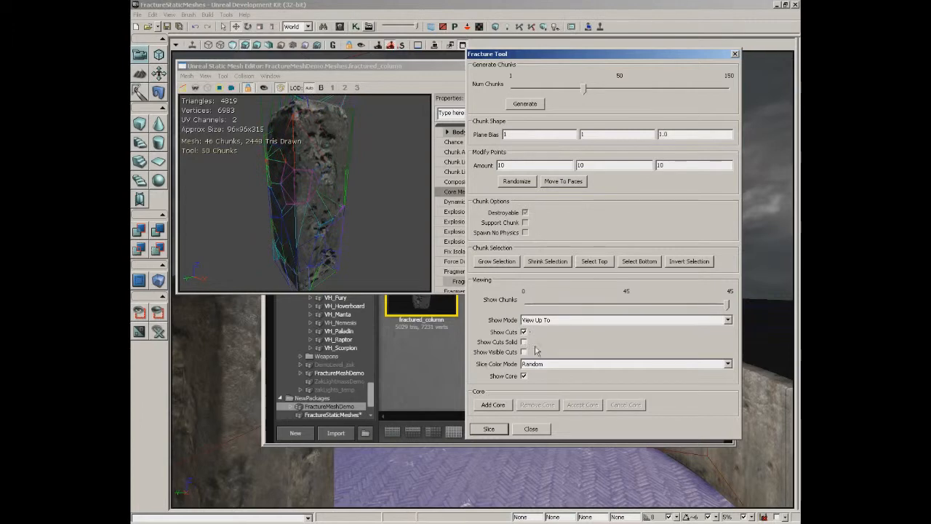
pyautogui.click(540, 363)
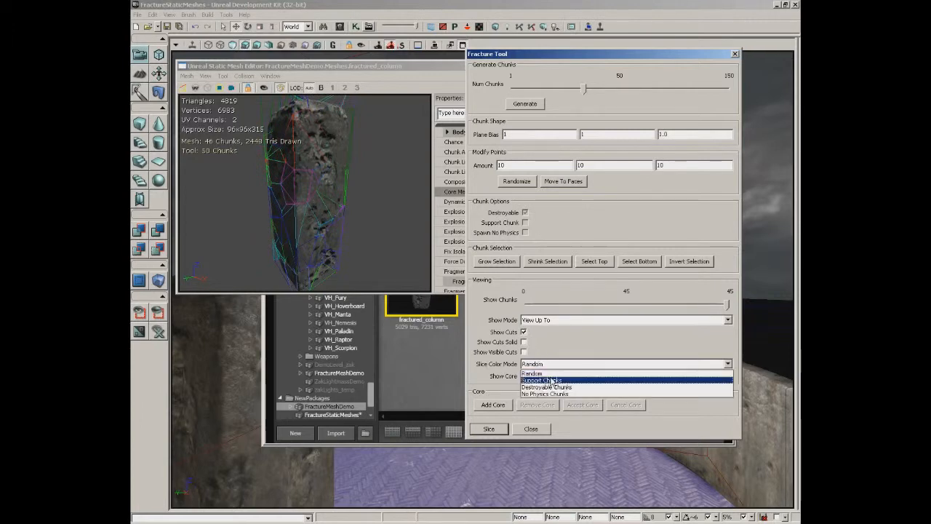
pyautogui.click(552, 381)
pyautogui.moveTo(373, 211); pyautogui.dragTo(319, 205)
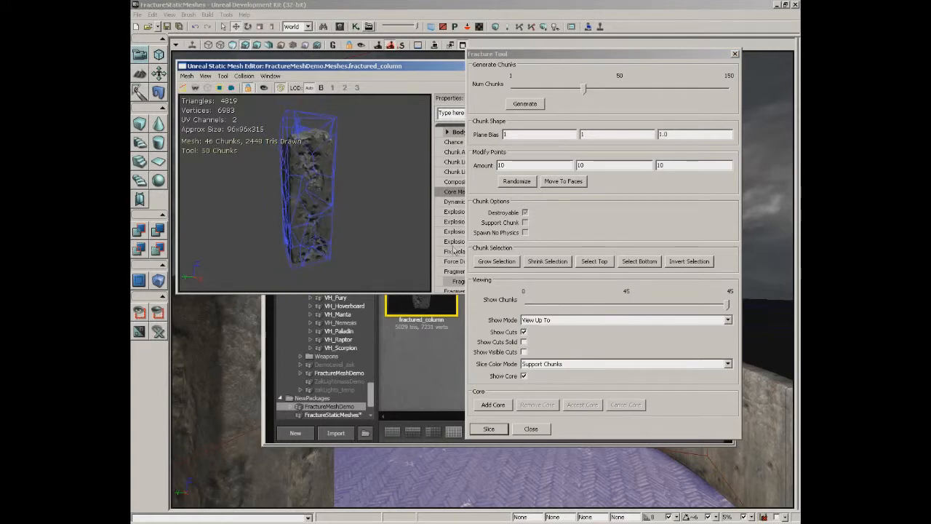
# Make the column's bottom chunks non-destroyable support chunks and clear the selection.
pyautogui.click(637, 263)
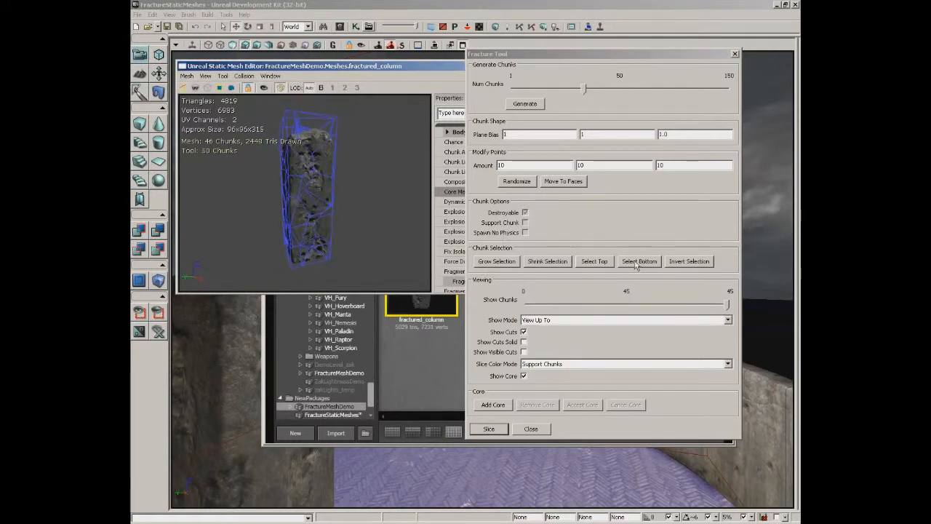
pyautogui.click(638, 263)
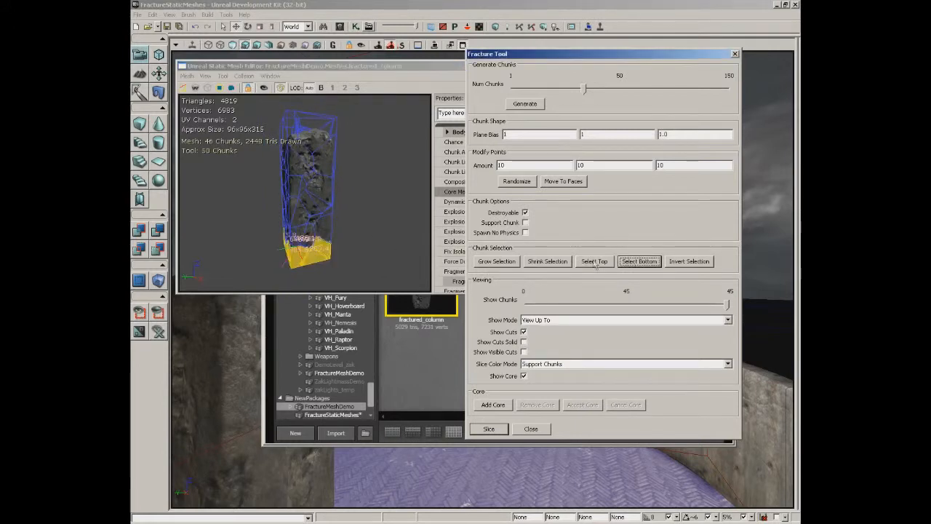
pyautogui.click(525, 213)
pyautogui.click(525, 223)
pyautogui.moveTo(411, 222); pyautogui.dragTo(432, 166)
pyautogui.click(371, 233)
# Show the cuts as solid and set the slice color mode to Destroyable Chunks.
pyautogui.click(524, 341)
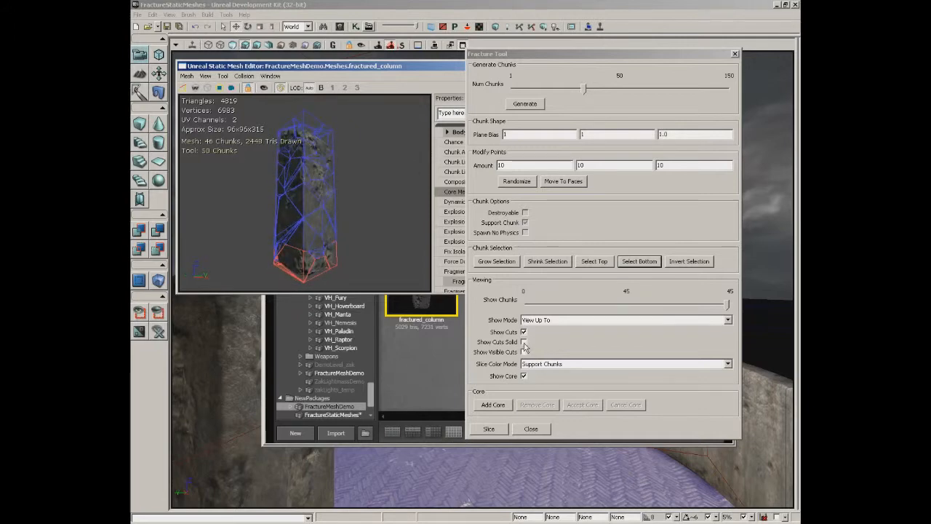
pyautogui.moveTo(433, 222); pyautogui.dragTo(388, 233)
pyautogui.click(546, 364)
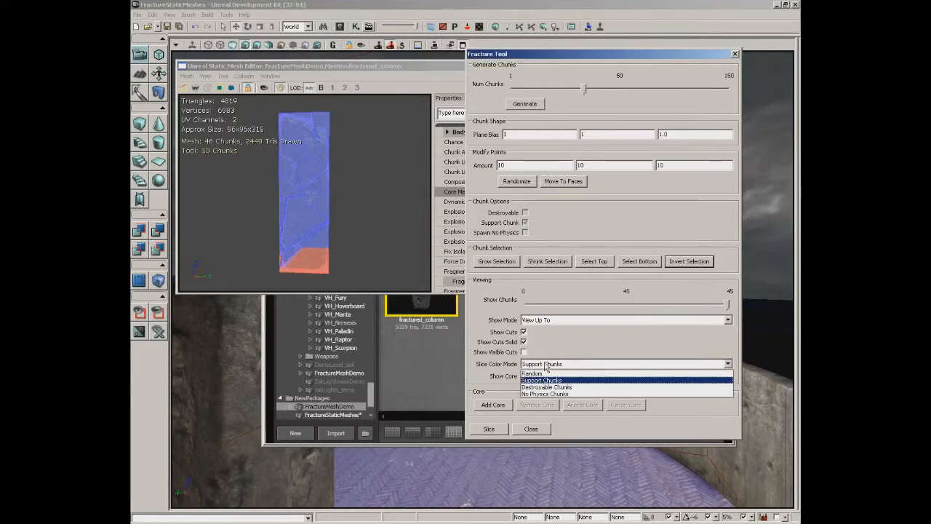
pyautogui.click(546, 388)
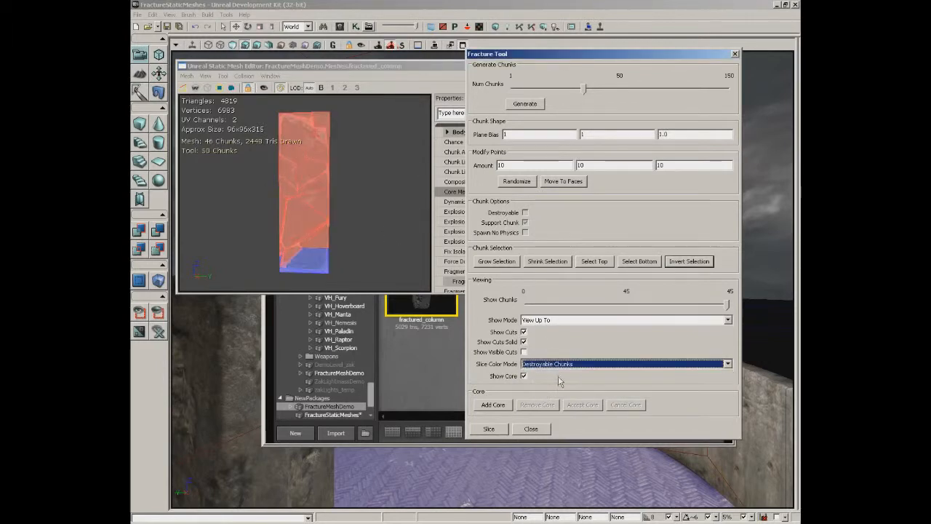
# Set the slice color mode to No Physics Chunks, inspect the column, and change the mode to Random.
pyautogui.click(560, 364)
pyautogui.click(546, 393)
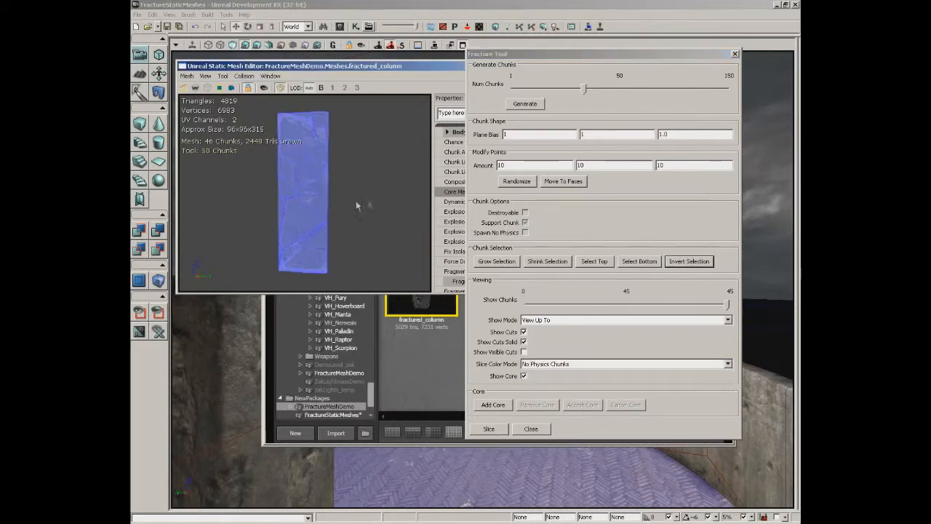
pyautogui.moveTo(369, 199); pyautogui.dragTo(240, 205)
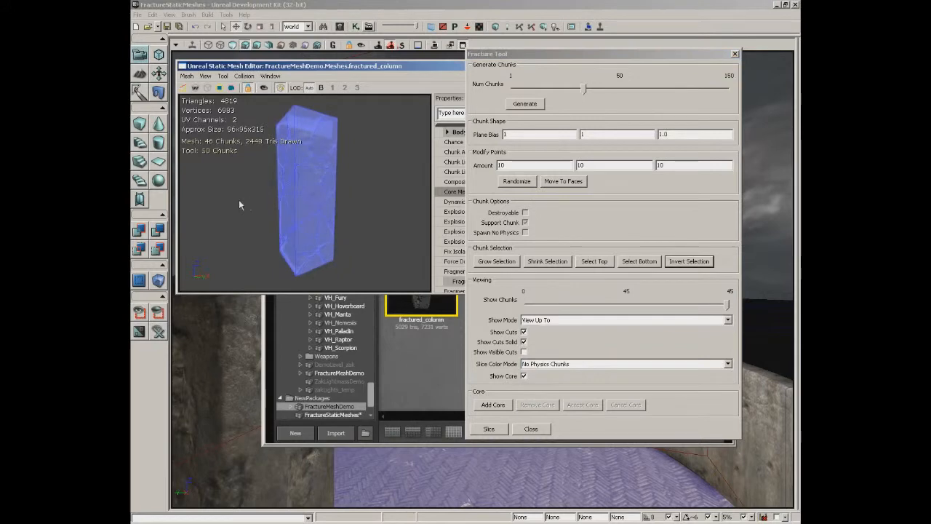
pyautogui.click(548, 366)
pyautogui.click(539, 374)
pyautogui.moveTo(415, 255); pyautogui.dragTo(343, 224)
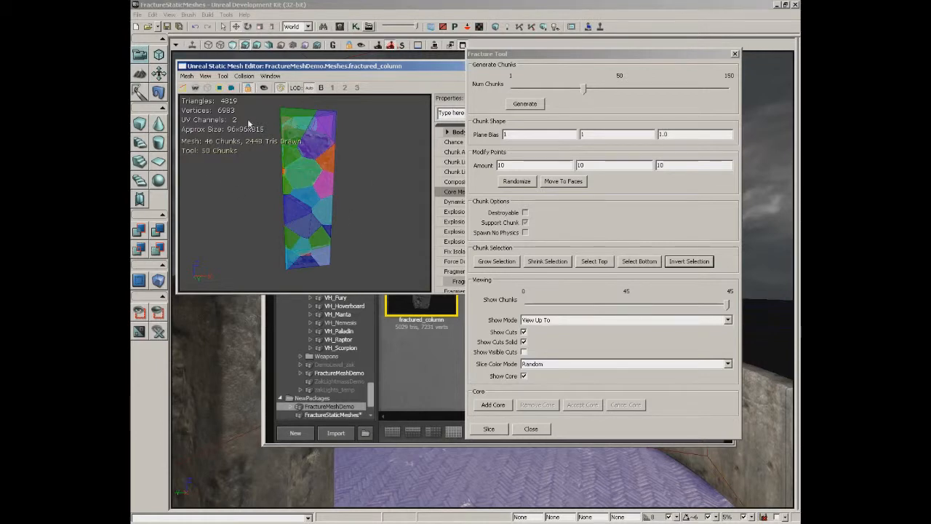
# Slice the fractured column with the current chunk settings, close its editors and the Content Browser, and inspect the column in the level.
pyautogui.click(489, 428)
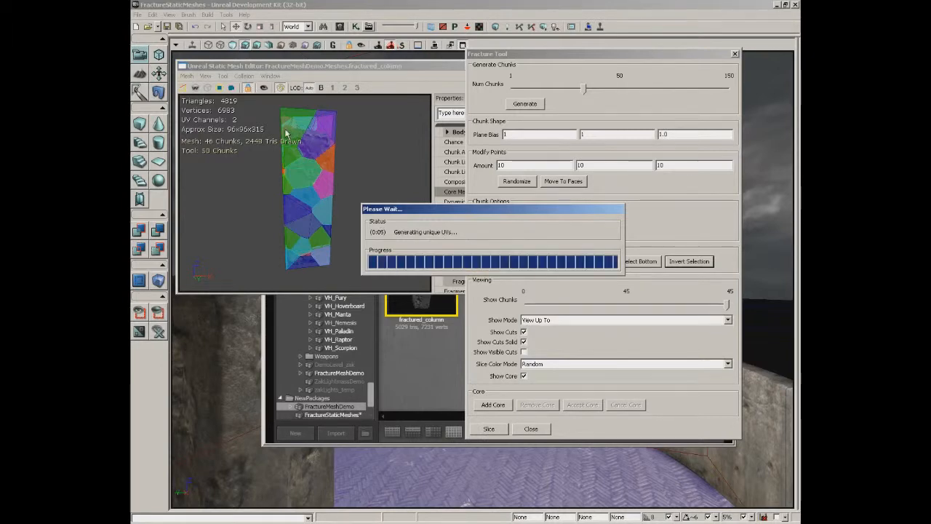
pyautogui.click(735, 53)
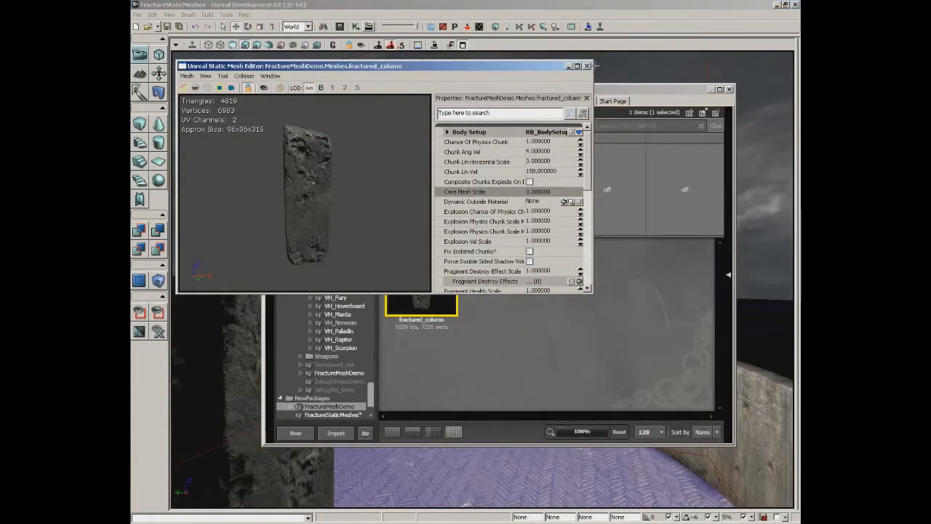
pyautogui.click(587, 67)
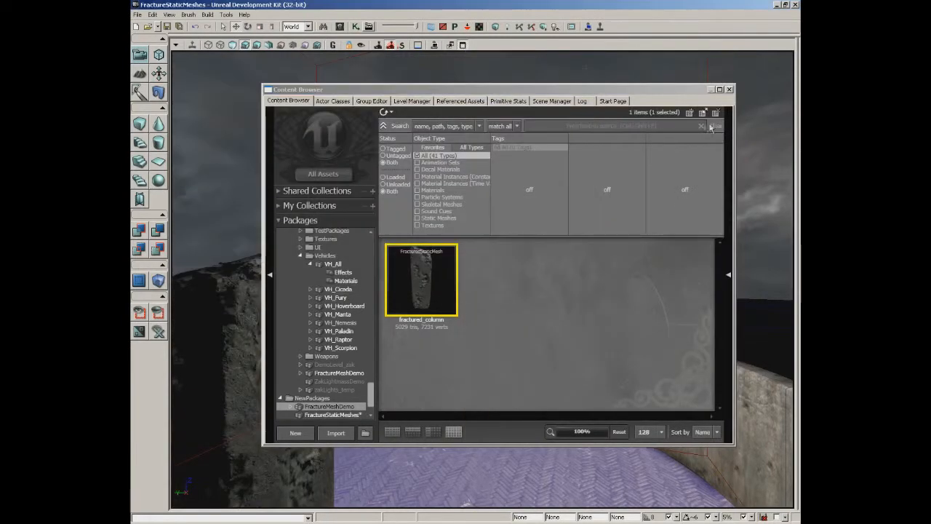
pyautogui.click(730, 88)
pyautogui.moveTo(622, 178); pyautogui.dragTo(484, 210)
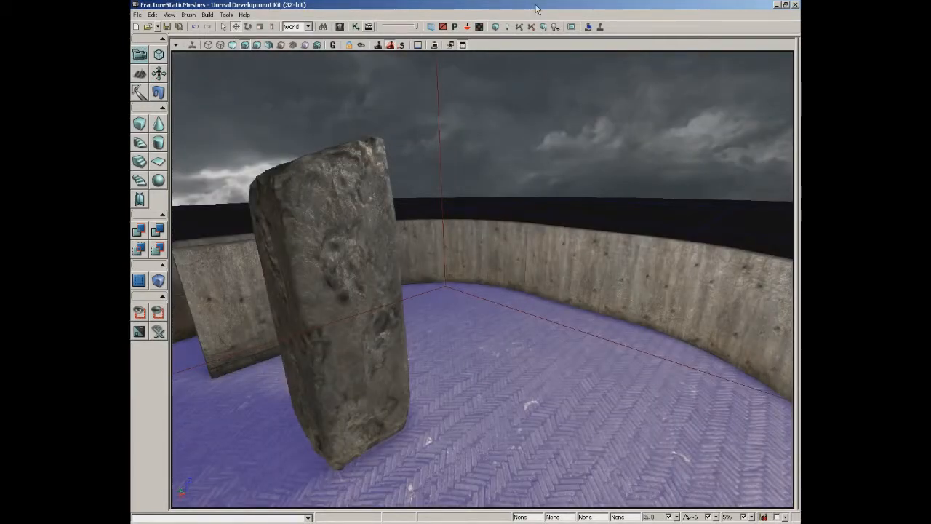
# Open the Content Browser, select the ColumnCore mesh, and look at its ColumnCore.ASE source file without importing it.
pyautogui.click(339, 26)
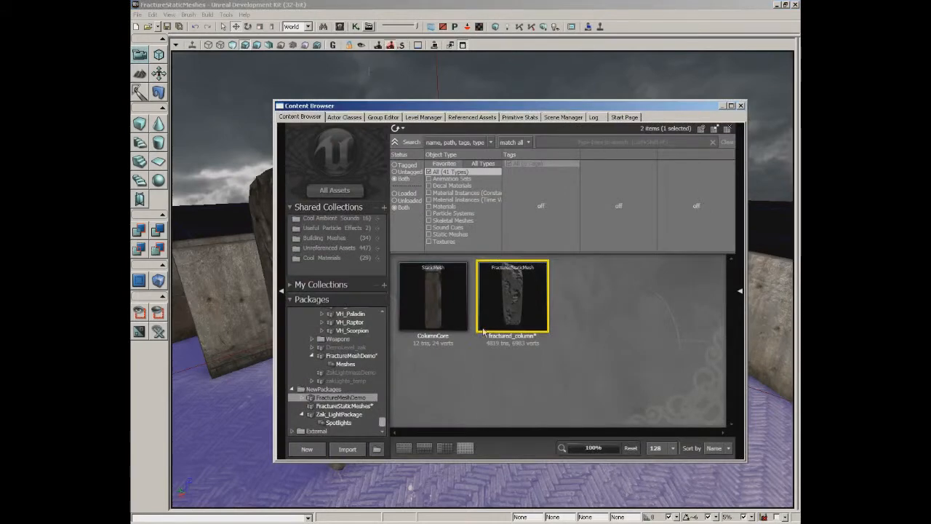
pyautogui.click(422, 281)
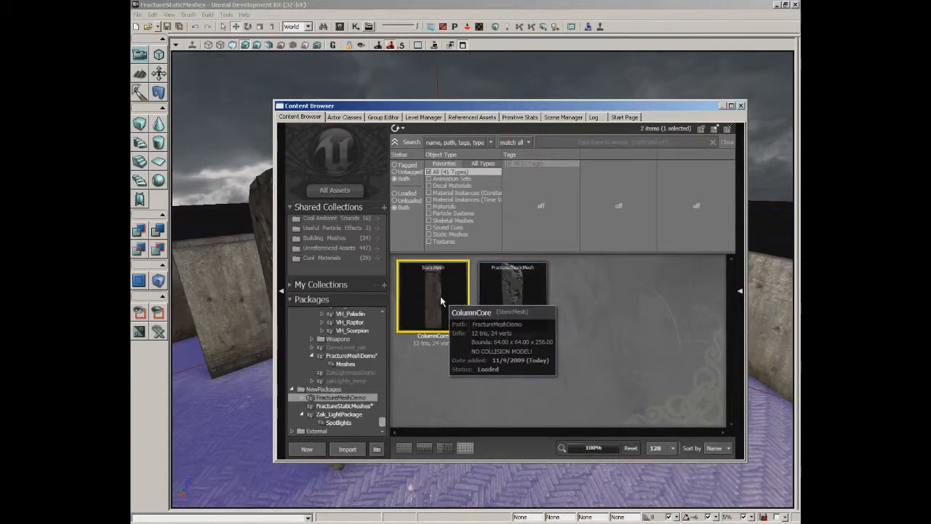
pyautogui.click(348, 448)
pyautogui.click(218, 93)
pyautogui.click(215, 94)
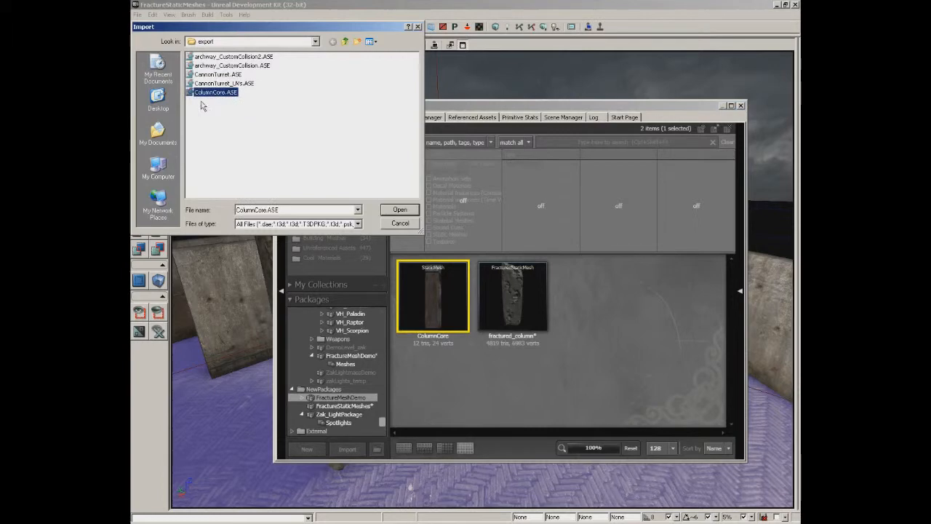
pyautogui.click(388, 222)
pyautogui.moveTo(448, 302)
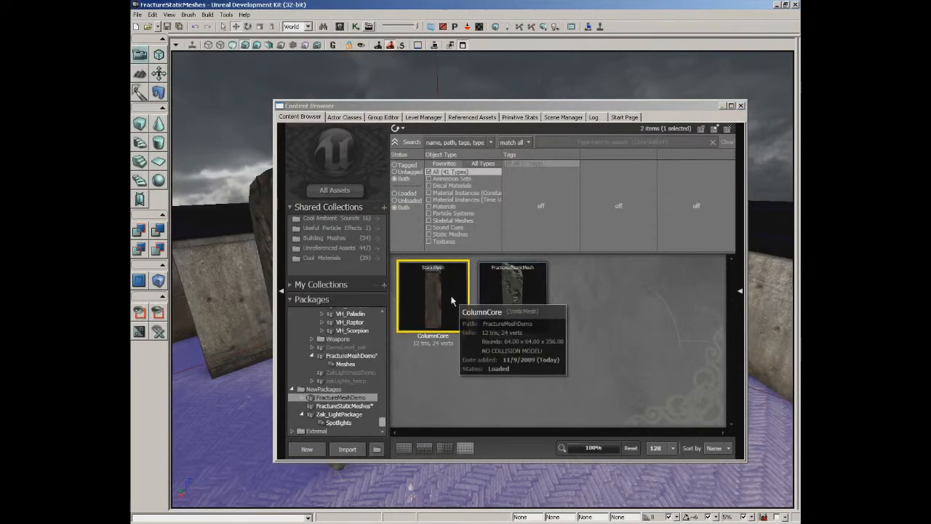
# Open the ColumnCore mesh, add a 6DOP simplified collision to it, display the collision, and close its editor.
pyautogui.doubleClick(447, 297)
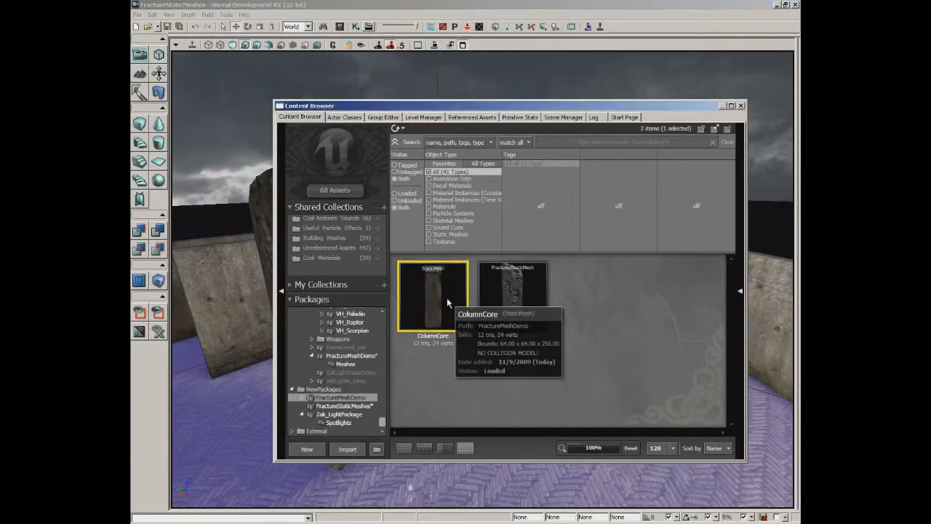
pyautogui.moveTo(317, 169); pyautogui.dragTo(308, 99)
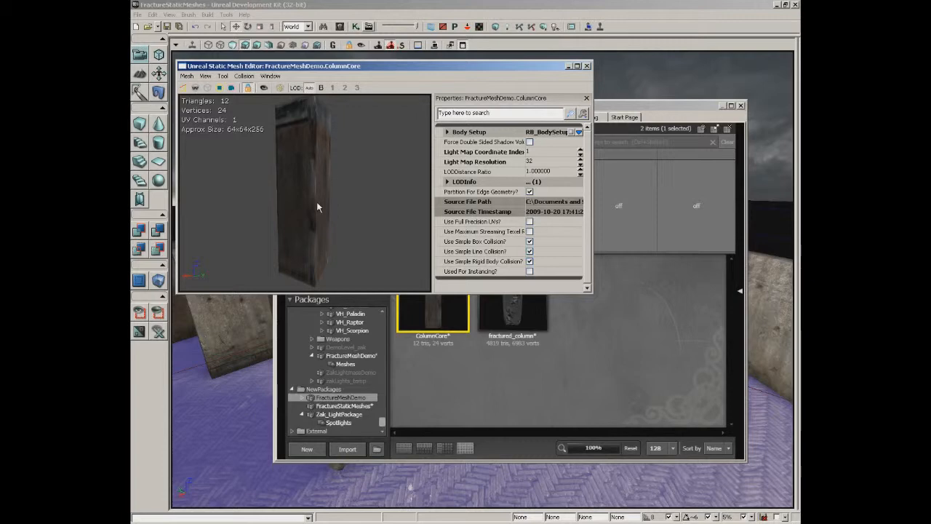
pyautogui.click(247, 77)
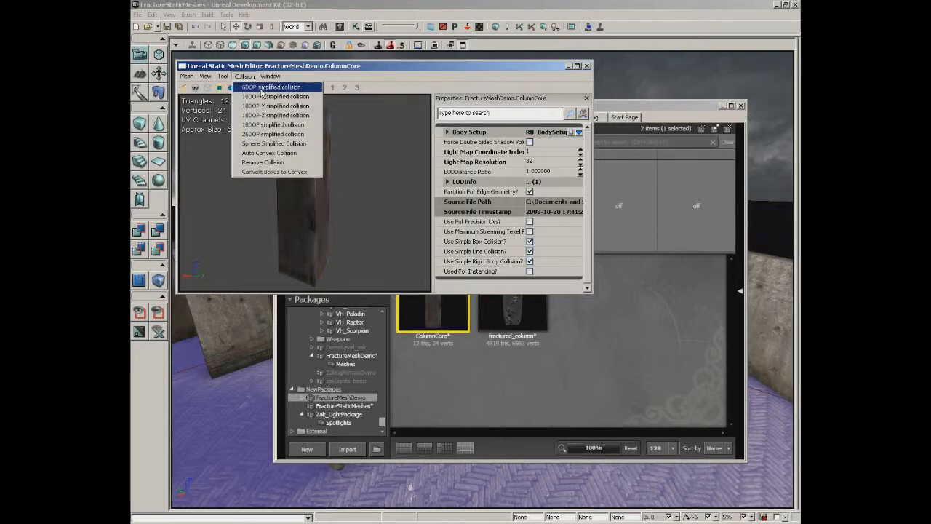
pyautogui.click(281, 87)
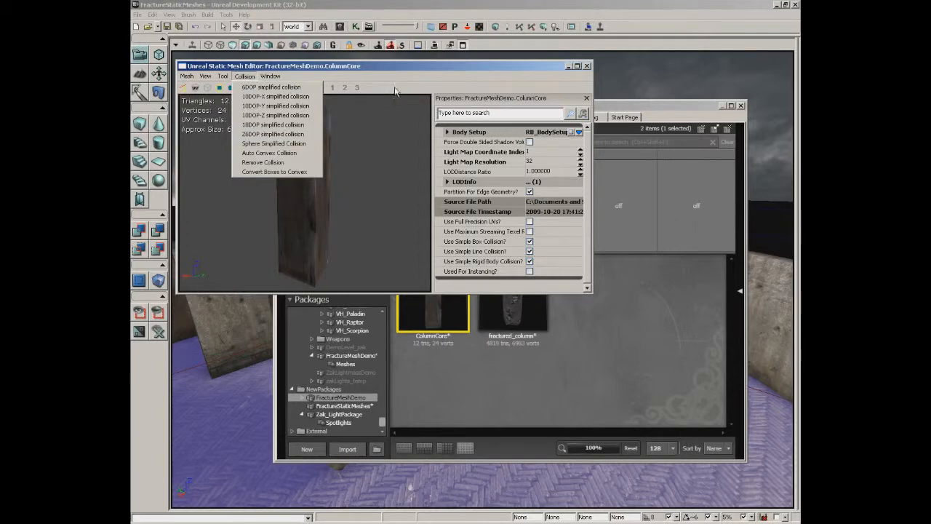
pyautogui.click(232, 88)
pyautogui.moveTo(339, 162)
pyautogui.mouseDown()
pyautogui.moveTo(249, 167)
pyautogui.moveTo(352, 175)
pyautogui.mouseUp()
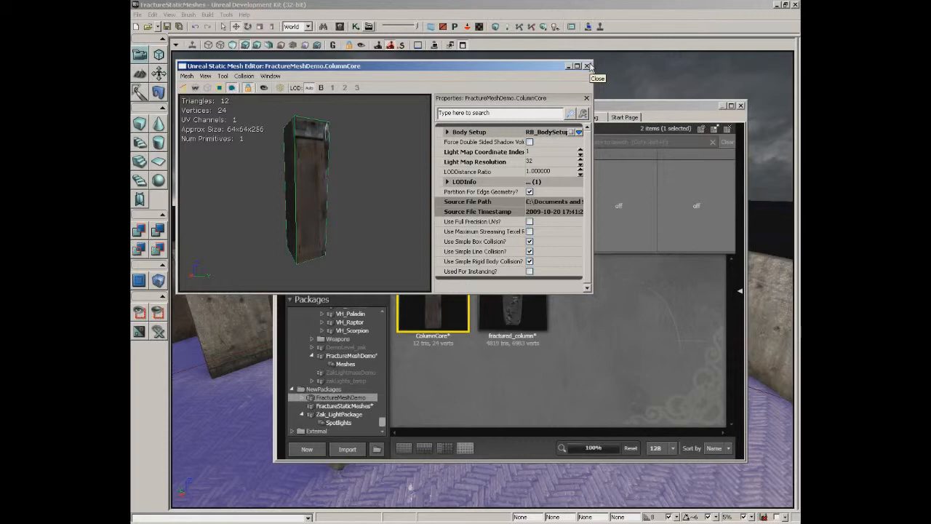
pyautogui.click(587, 67)
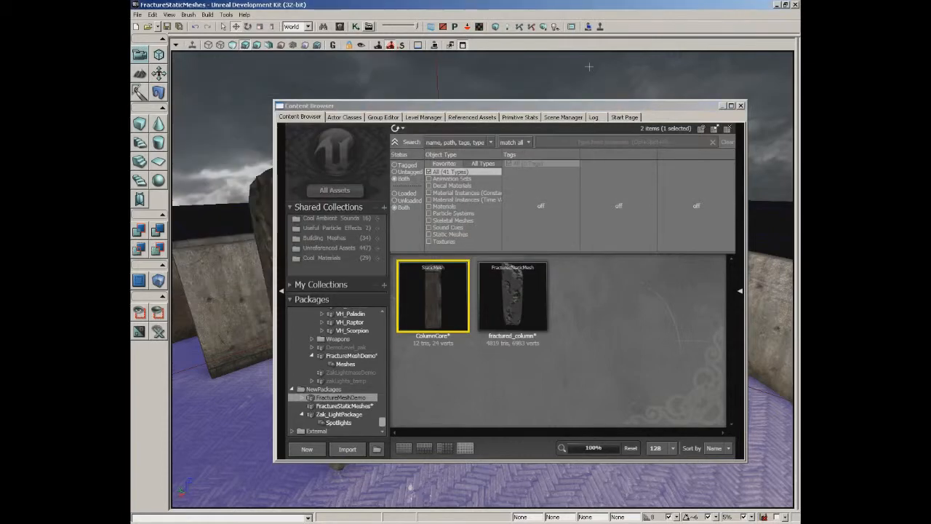
# Open fractured_column in the Fracture Tool and move the two windows apart so the mesh and the assets stay in view.
pyautogui.doubleClick(527, 293)
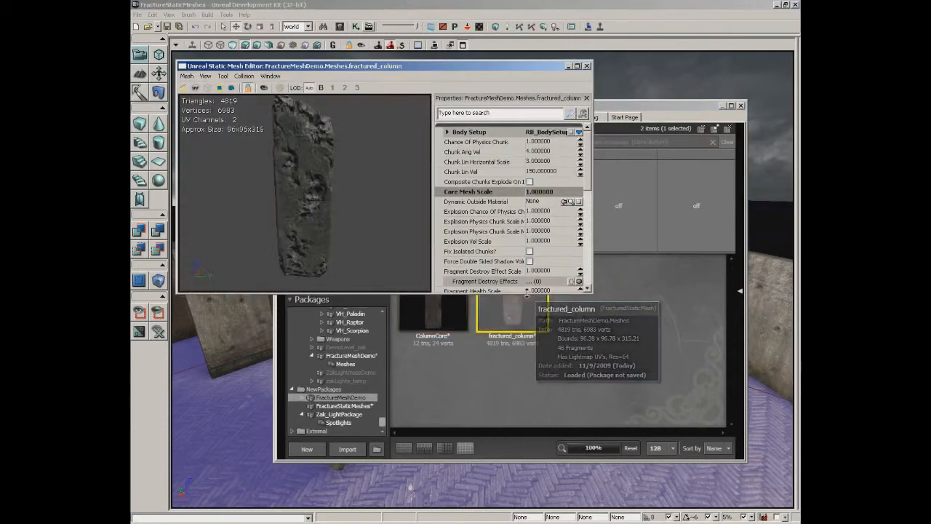
pyautogui.click(281, 88)
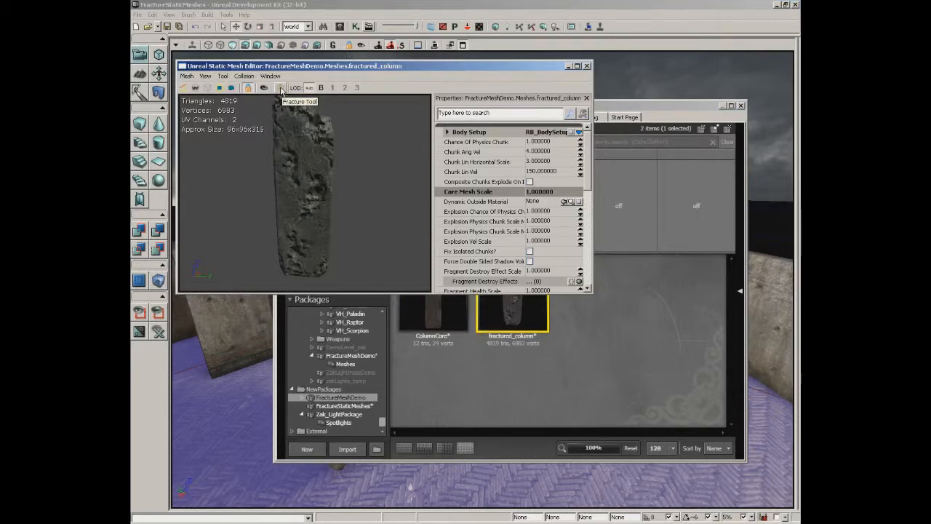
pyautogui.moveTo(462, 67); pyautogui.dragTo(425, 39)
pyautogui.moveTo(601, 54); pyautogui.dragTo(627, 33)
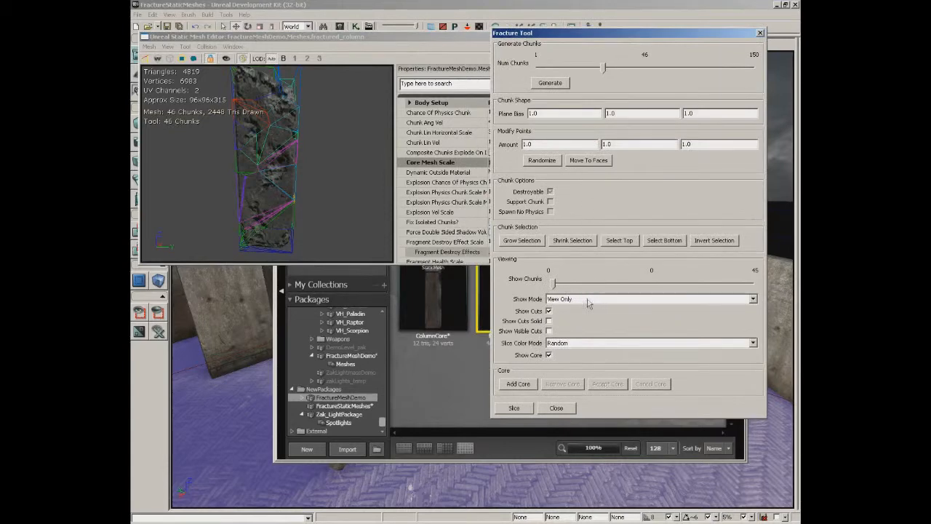
# Select the ColumnCore static mesh and add it as the core of the fractured column.
pyautogui.click(442, 290)
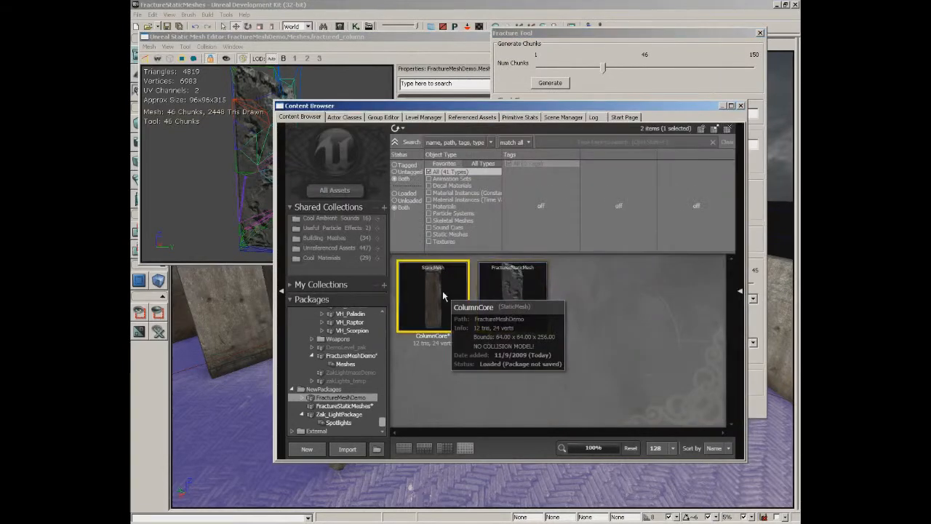
pyautogui.click(562, 33)
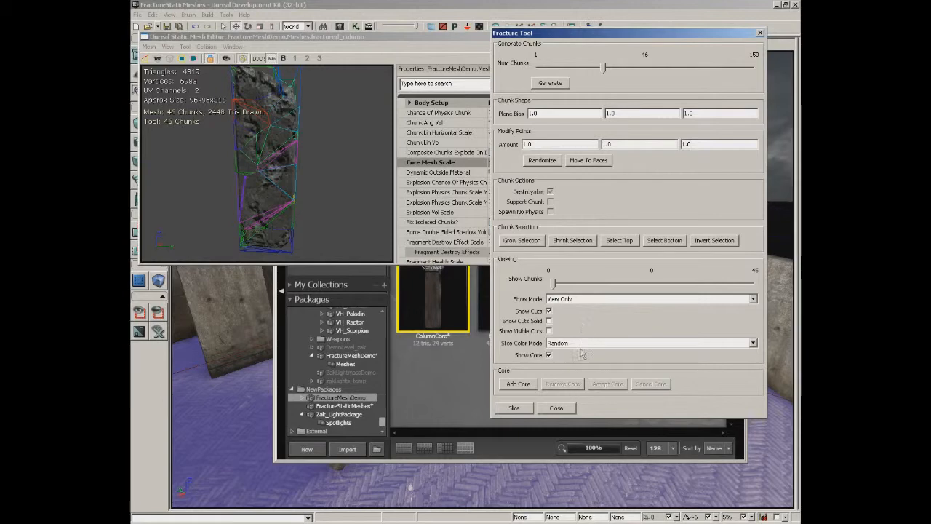
pyautogui.click(517, 385)
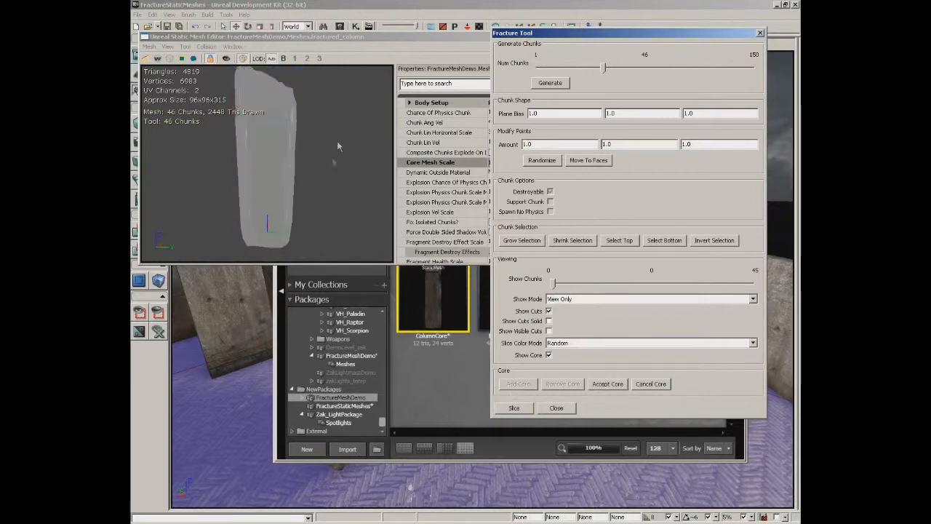
# Inspect the core's placement inside the column from several sides while cycling through its move, rotate and scale modes.
pyautogui.moveTo(326, 143); pyautogui.dragTo(145, 120)
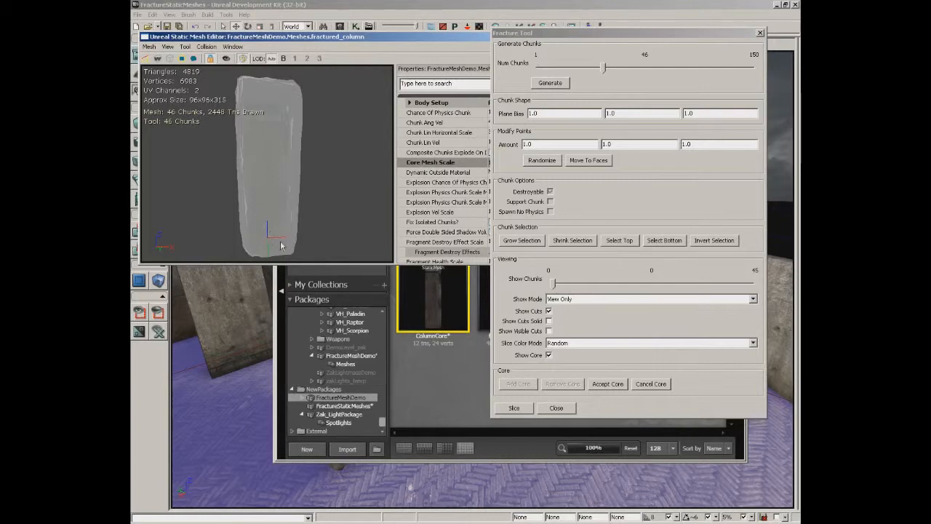
pyautogui.moveTo(277, 236); pyautogui.dragTo(225, 228)
pyautogui.moveTo(313, 174)
pyautogui.mouseDown()
pyautogui.moveTo(394, 195)
pyautogui.moveTo(326, 175)
pyautogui.moveTo(314, 185)
pyautogui.mouseUp()
pyautogui.press('space')
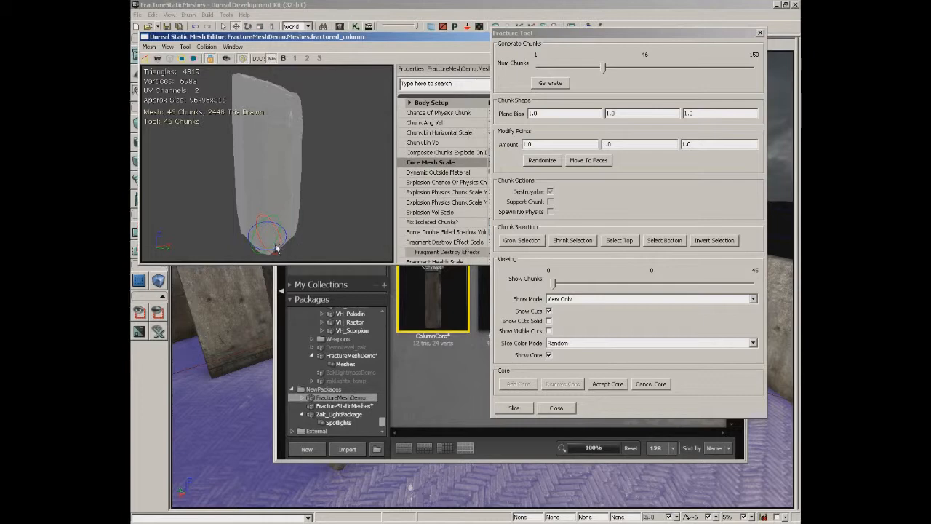
pyautogui.press('space')
pyautogui.moveTo(274, 133); pyautogui.dragTo(142, 144)
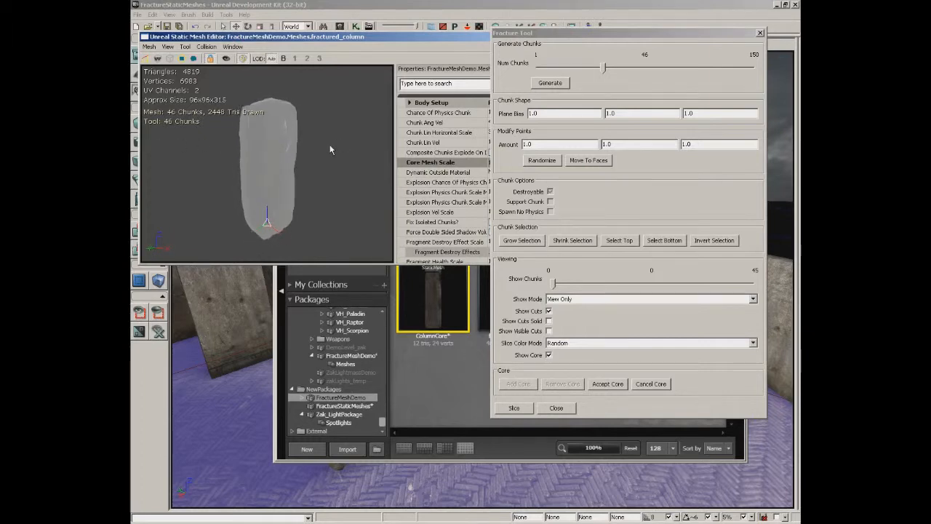
pyautogui.moveTo(329, 149); pyautogui.dragTo(395, 166)
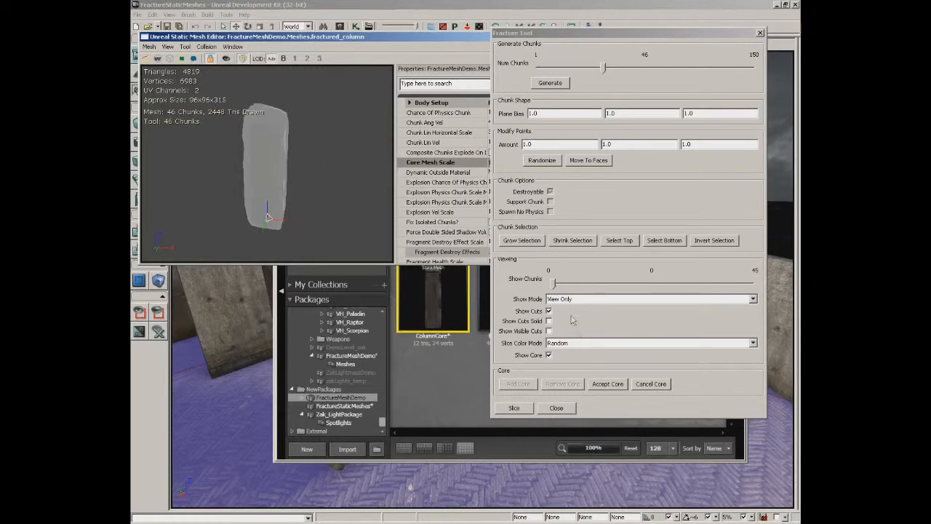
# Accept the core, check the column, and close the Fracture Tool, the mesh editor and the Content Browser.
pyautogui.click(615, 384)
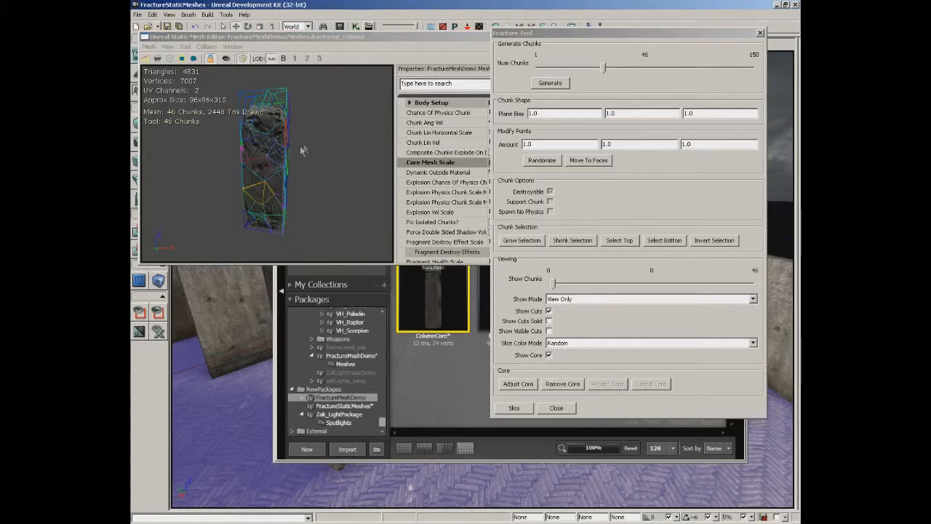
pyautogui.moveTo(300, 145)
pyautogui.mouseDown()
pyautogui.moveTo(395, 147)
pyautogui.moveTo(288, 147)
pyautogui.moveTo(310, 147)
pyautogui.mouseUp()
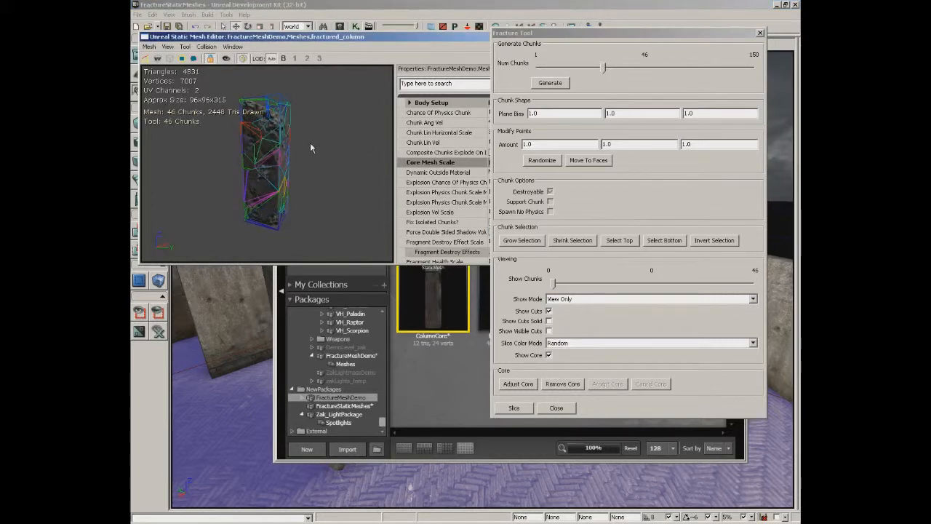
pyautogui.click(556, 409)
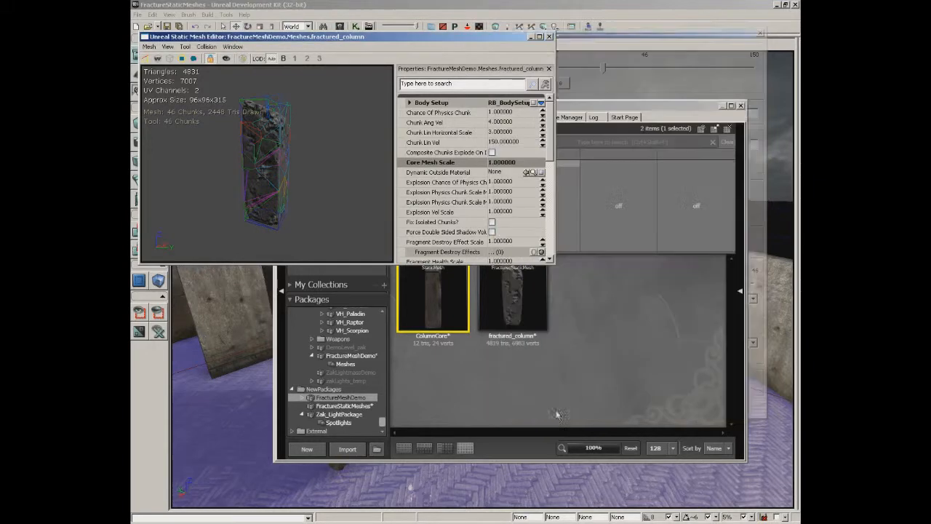
pyautogui.click(550, 37)
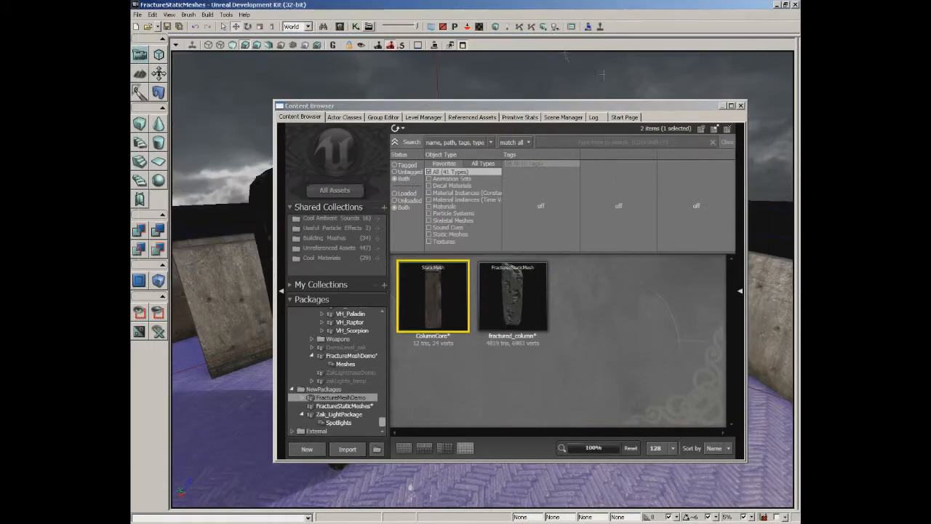
pyautogui.click(741, 105)
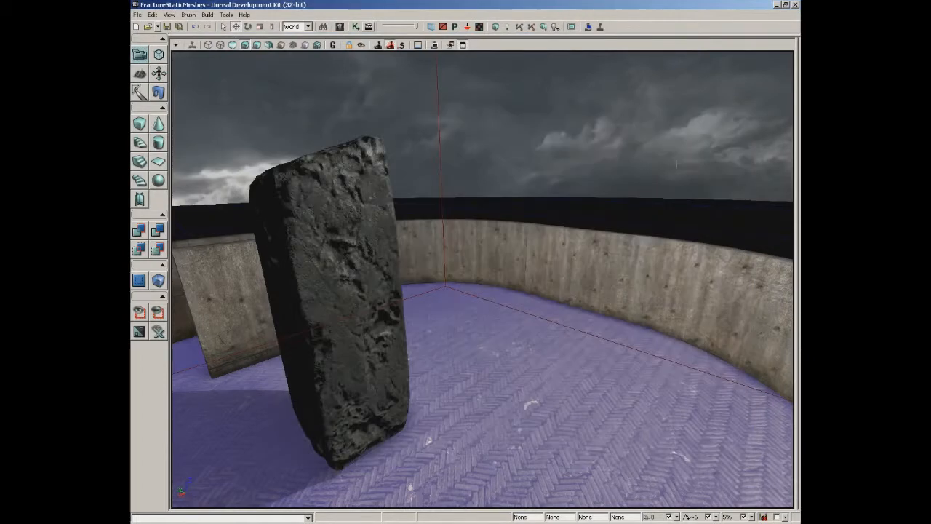
# Rebuild the level and dismiss the Swarm Agent and Map Check windows.
pyautogui.click(555, 27)
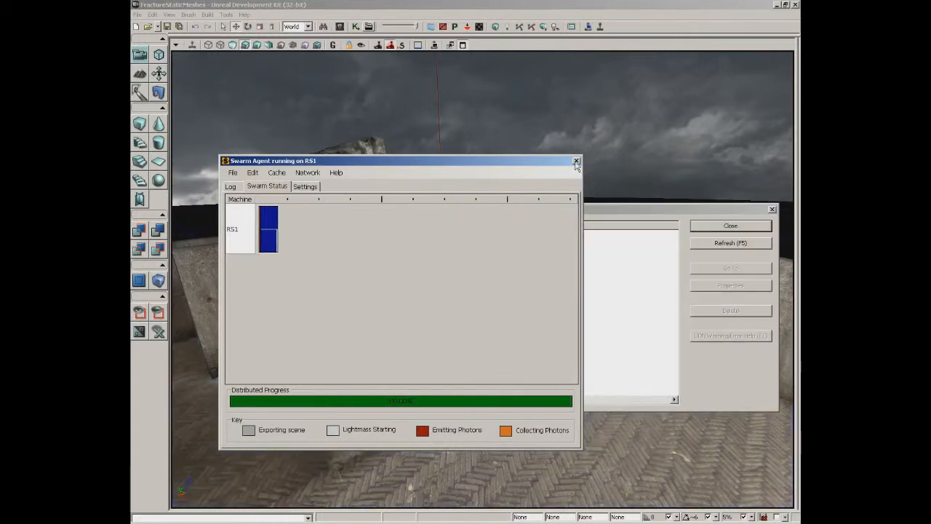
pyautogui.click(576, 161)
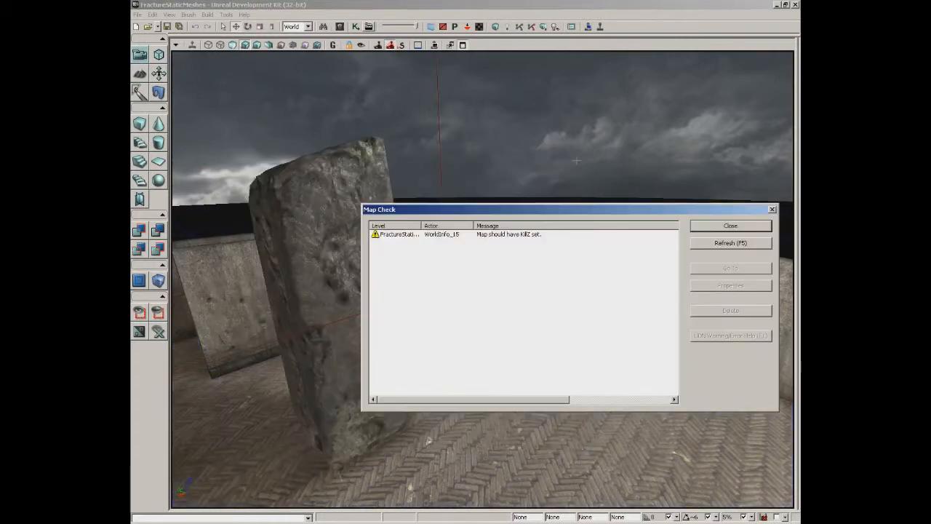
pyautogui.click(760, 225)
# Start a play test of the level from the floor in front of the column.
pyautogui.rightClick(572, 476)
pyautogui.click(594, 457)
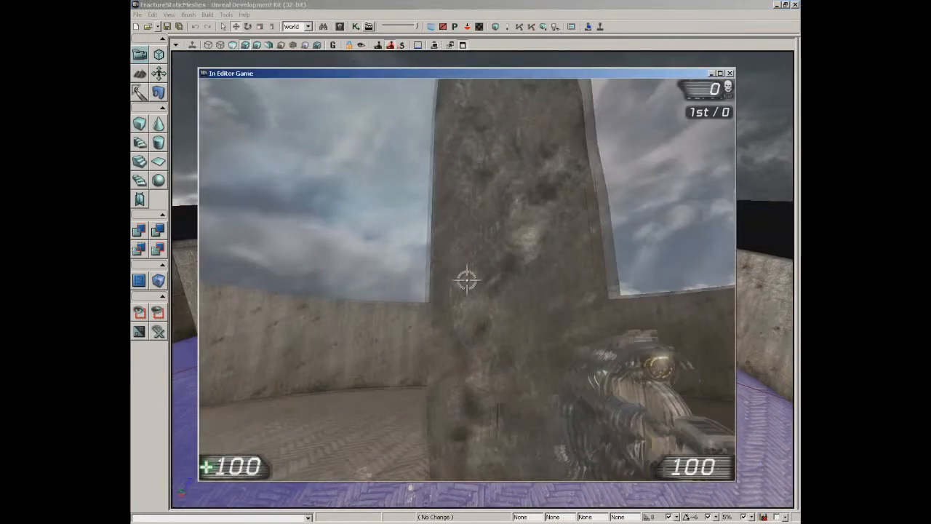
# Back away from the fractured column in the play test and shoot its front to knock fragments off the core.
pyautogui.press('s')
pyautogui.click(467, 280)
pyautogui.click(467, 280)
pyautogui.click(467, 280)
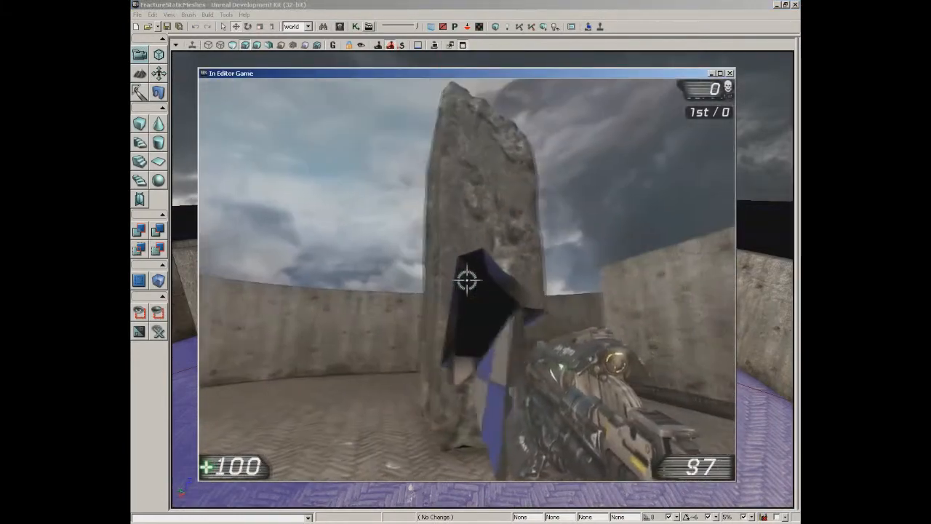
pyautogui.click(467, 280)
pyautogui.click(467, 280)
pyautogui.click(467, 280)
pyautogui.click(467, 280)
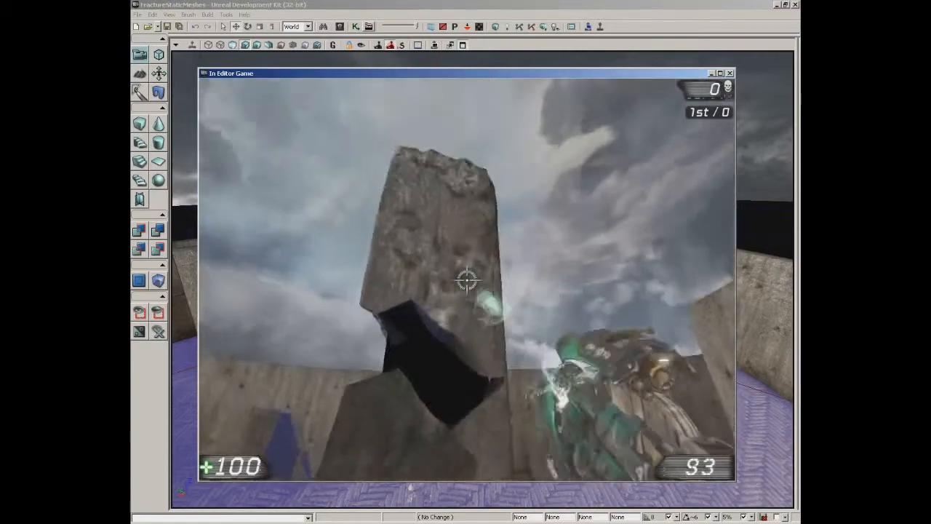
pyautogui.click(467, 280)
pyautogui.click(467, 280)
pyautogui.click(467, 280)
pyautogui.click(467, 280)
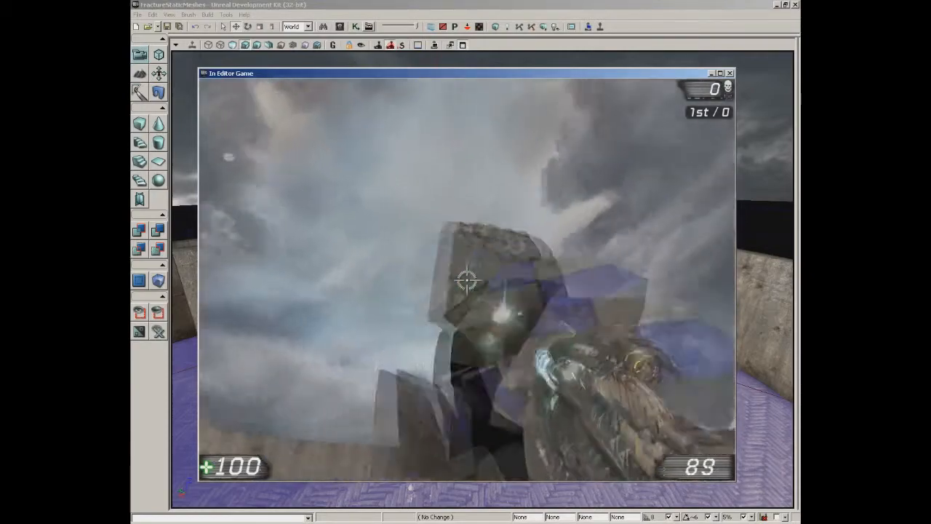
# Shoot away the remaining column fragments, examine the exposed core from a distance, and end the play test.
pyautogui.click(468, 280)
pyautogui.click(467, 280)
pyautogui.click(467, 280)
pyautogui.click(467, 281)
pyautogui.click(467, 281)
pyautogui.click(467, 281)
pyautogui.click(467, 280)
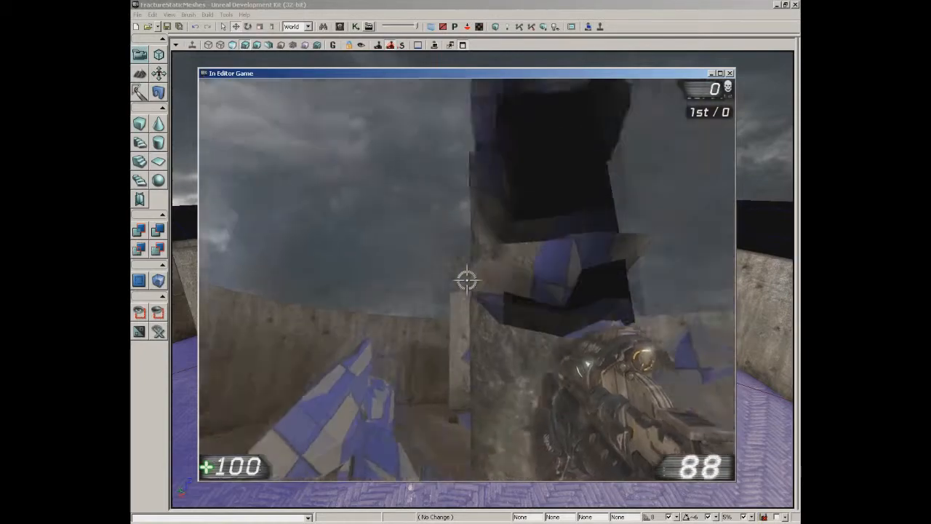
pyautogui.click(467, 280)
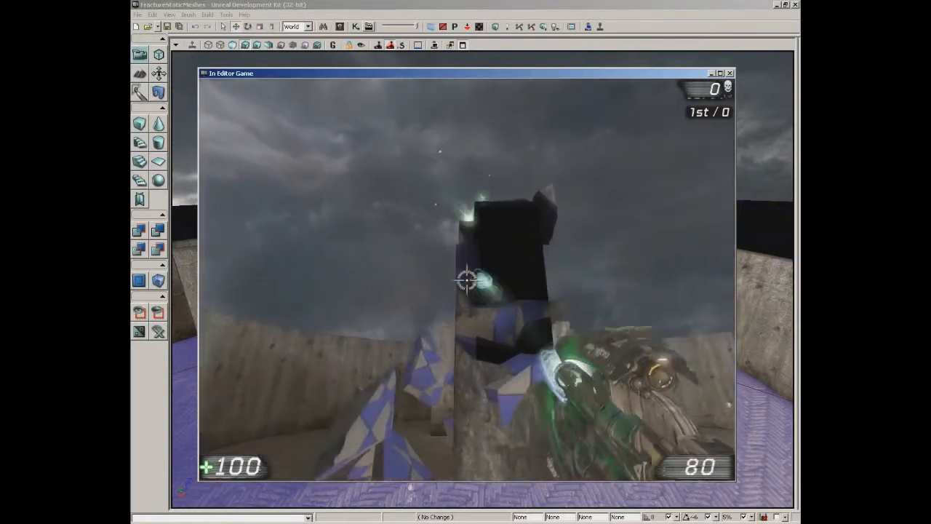
pyautogui.click(468, 280)
pyautogui.moveTo(467, 280); pyautogui.dragTo(467, 280, button='right')
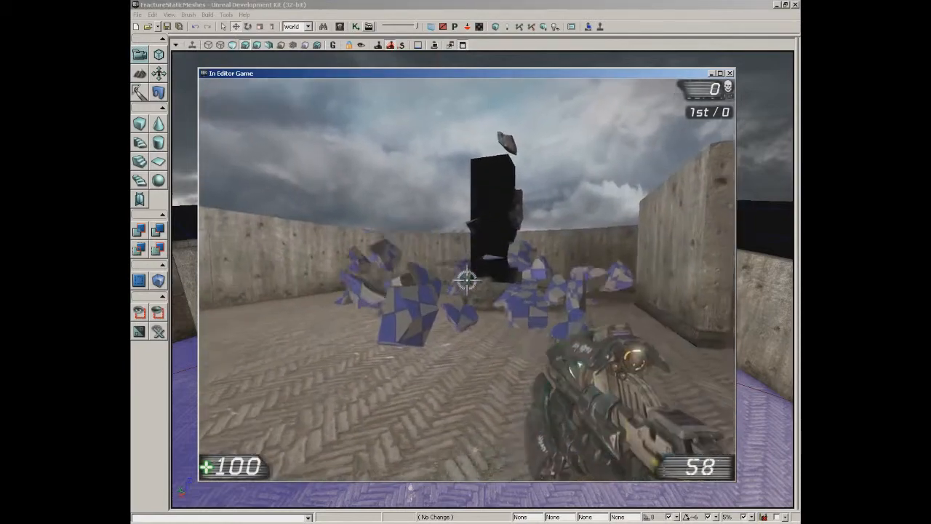
pyautogui.press('s')
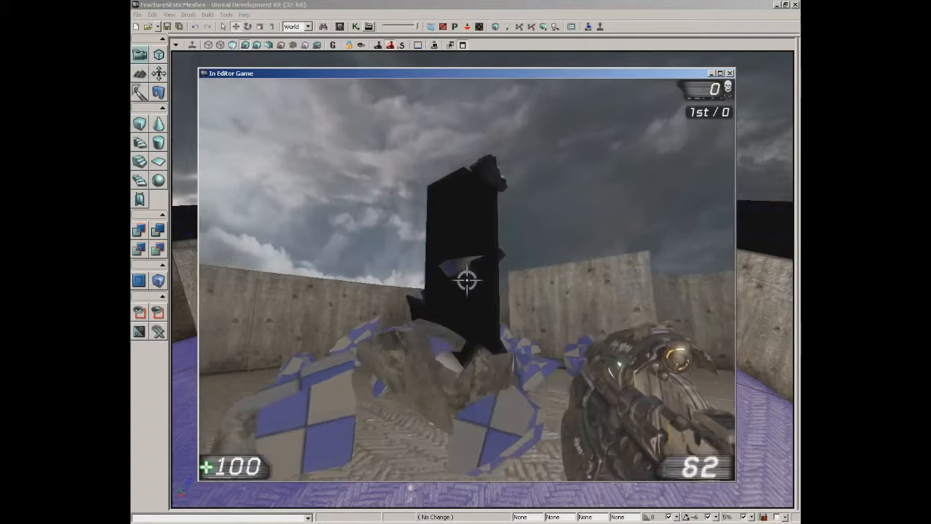
pyautogui.press('Escape')
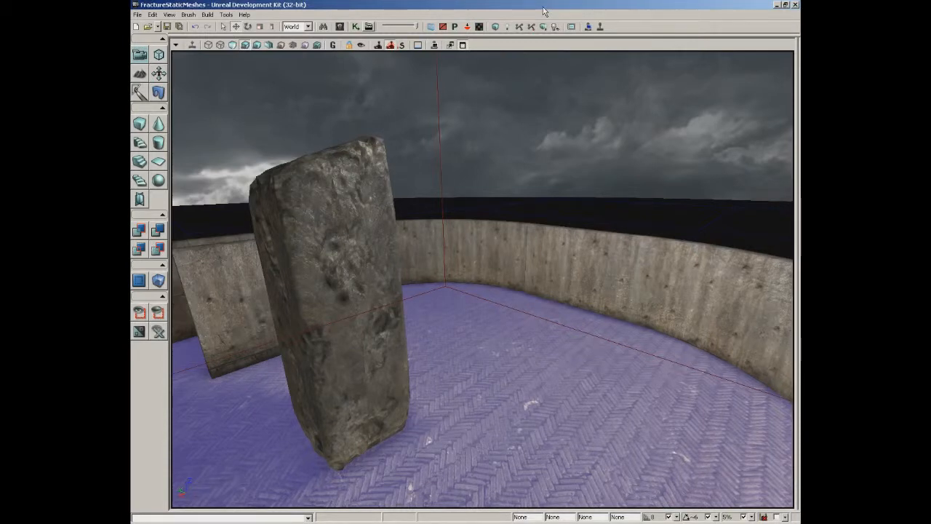
# Open fractured_column from the Content Browser in the Static Mesh Editor, enlarging the window and widening its property area.
pyautogui.click(339, 26)
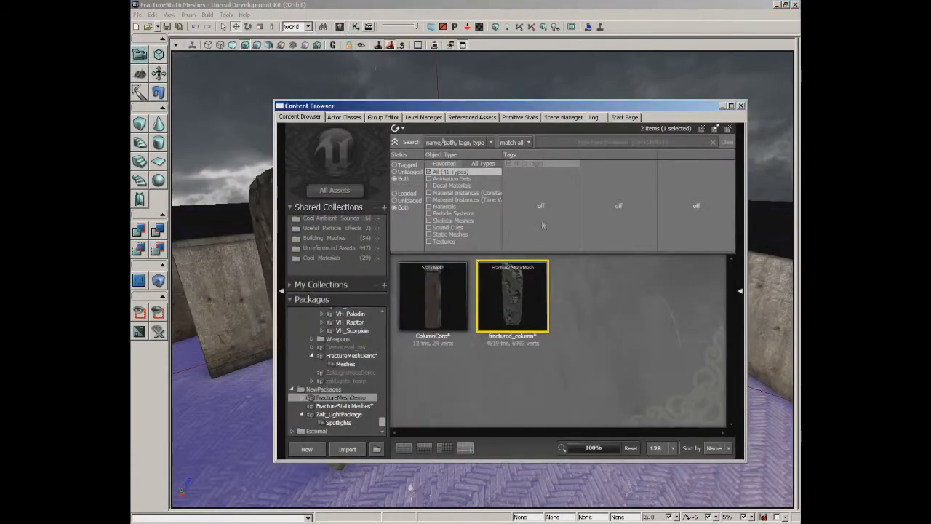
pyautogui.moveTo(517, 304)
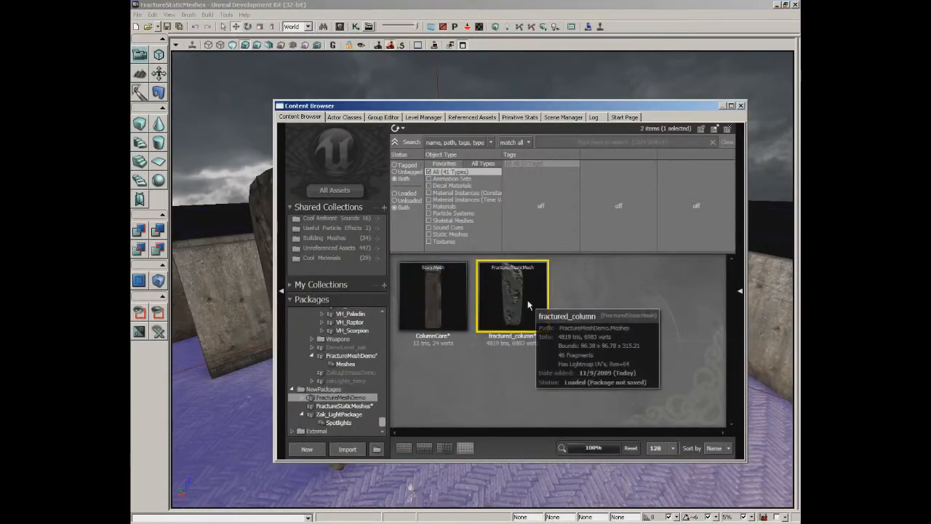
pyautogui.doubleClick(528, 300)
pyautogui.moveTo(640, 266); pyautogui.dragTo(726, 335)
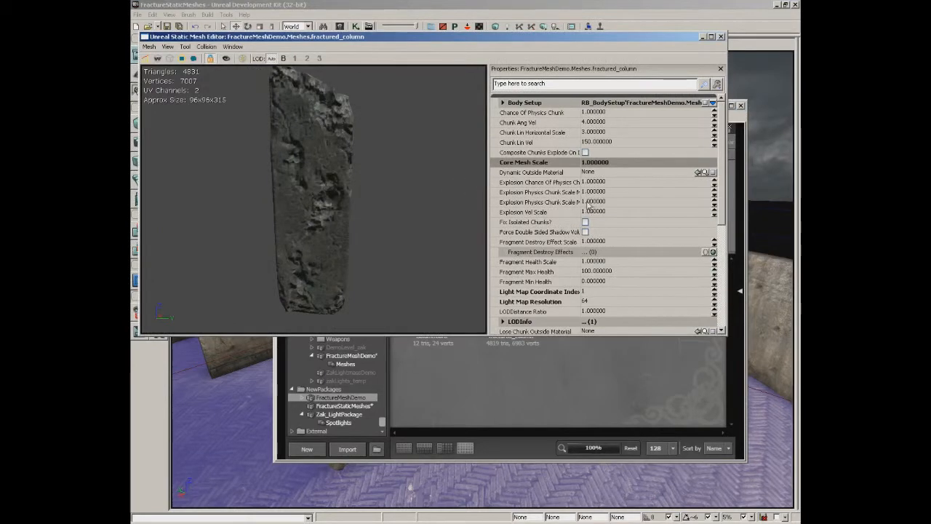
pyautogui.moveTo(488, 207); pyautogui.dragTo(405, 207)
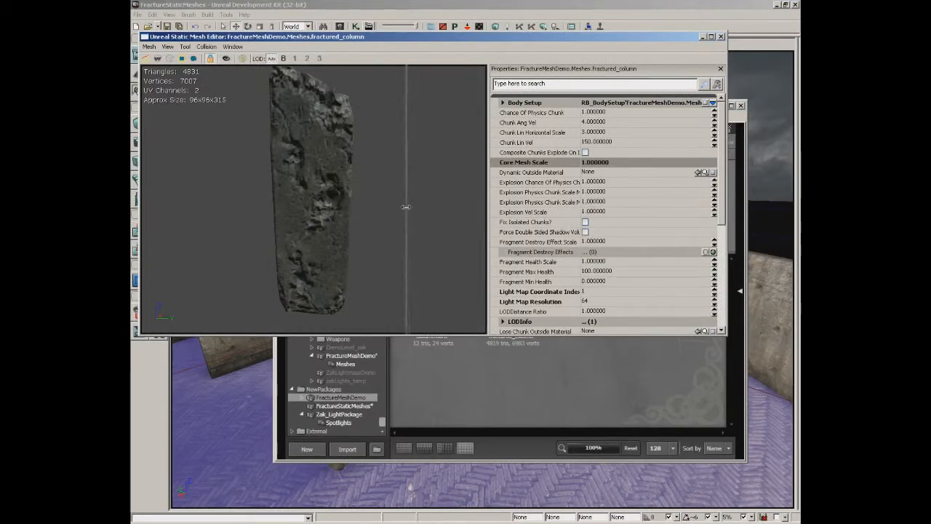
pyautogui.moveTo(498, 219); pyautogui.dragTo(586, 213)
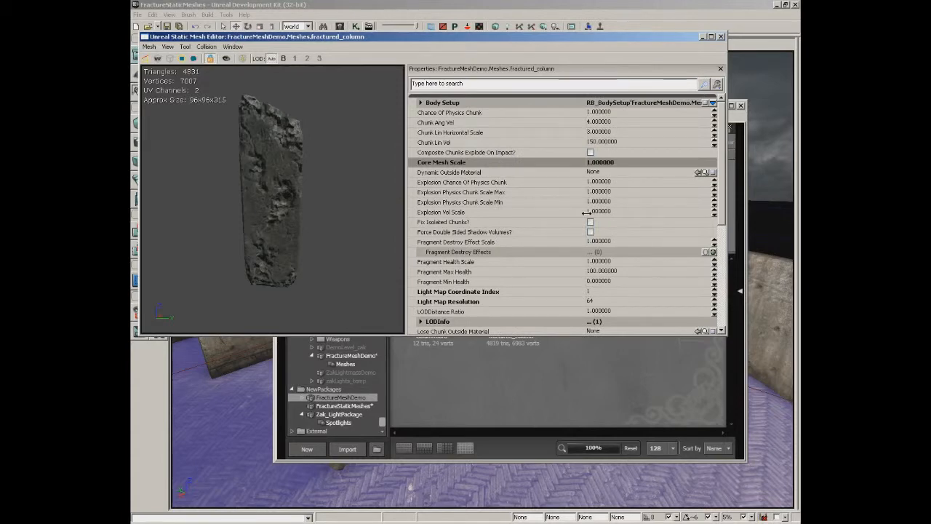
# Examine the column's chunk properties, from Chance Of Physics Chunk through the chunk velocities to Composite Chunks Explode On Impact.
pyautogui.click(454, 113)
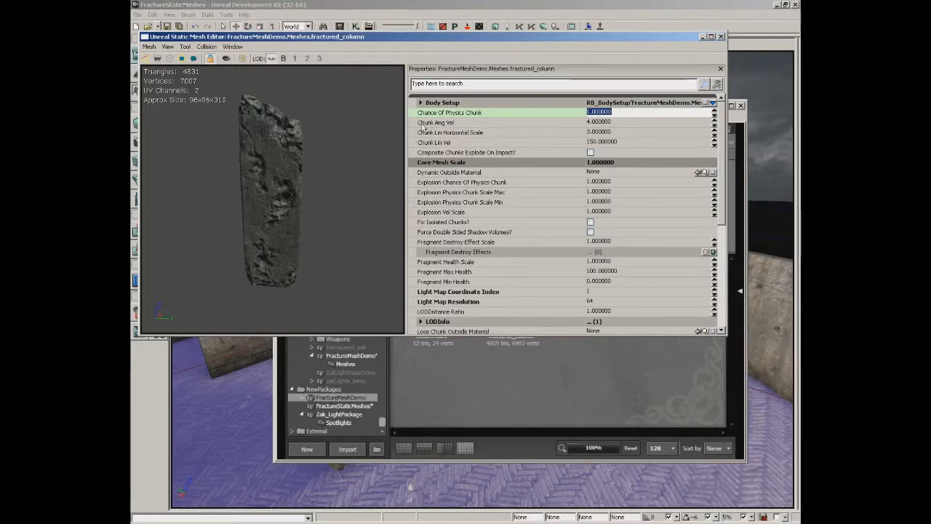
pyautogui.click(457, 124)
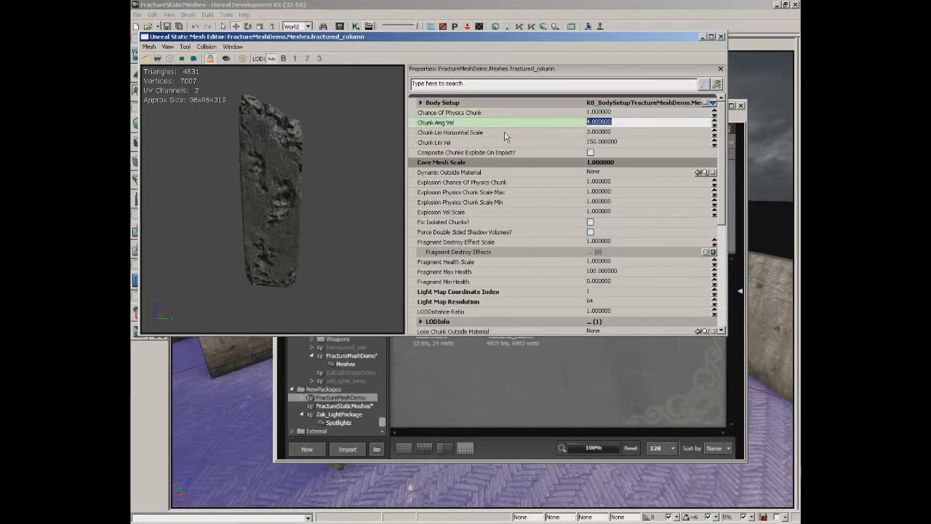
pyautogui.click(468, 133)
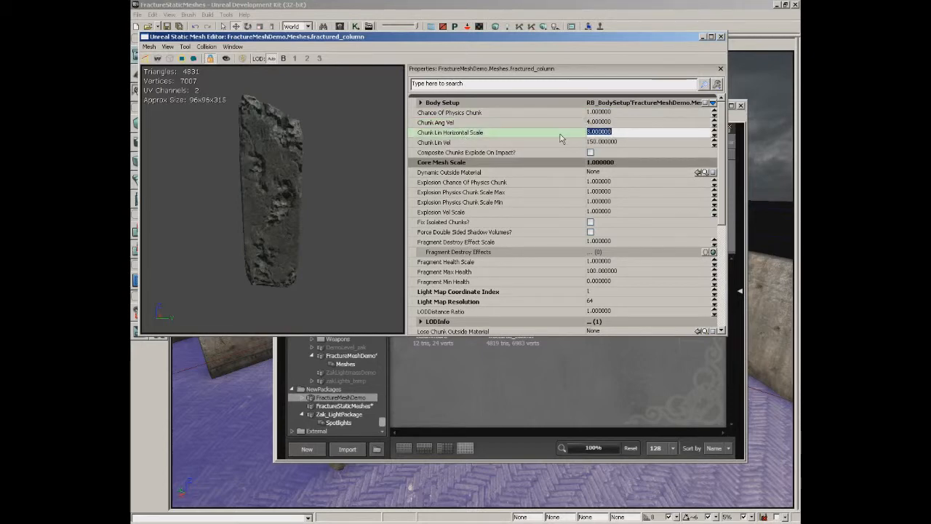
pyautogui.click(461, 142)
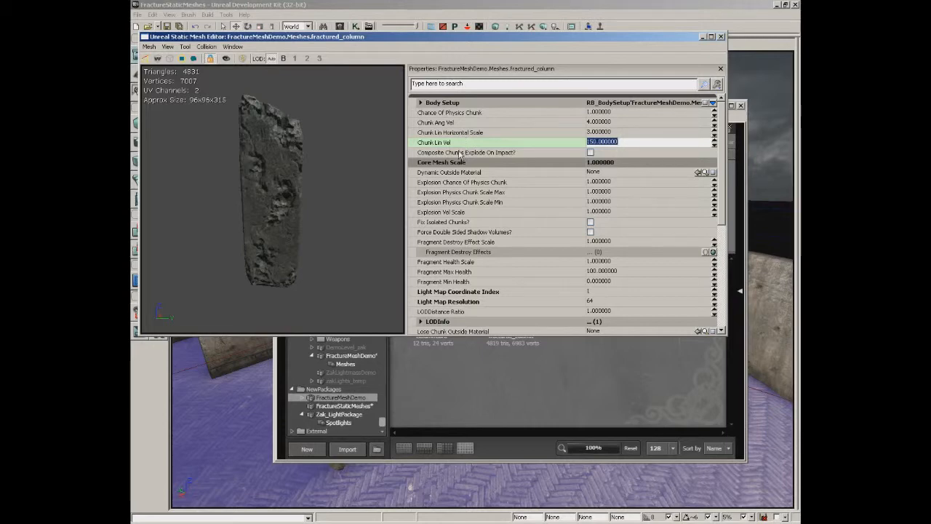
pyautogui.click(459, 154)
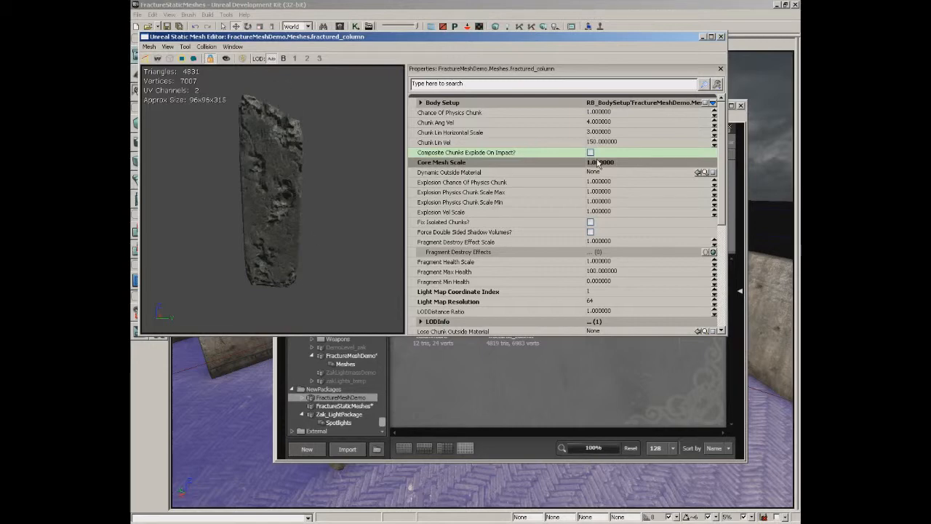
# Survey the four explosion properties of the fractured mesh as a group.
pyautogui.click(457, 211)
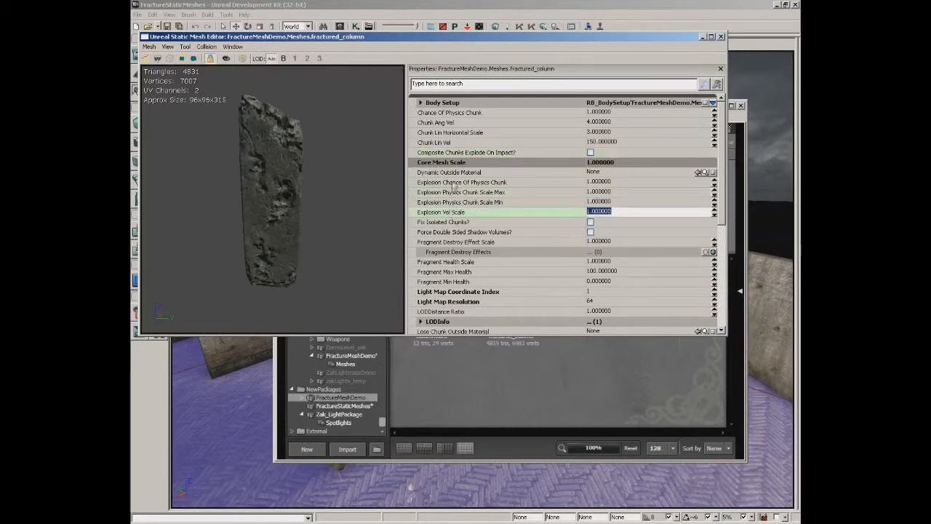
pyautogui.click(453, 182)
pyautogui.click(454, 192)
pyautogui.click(454, 202)
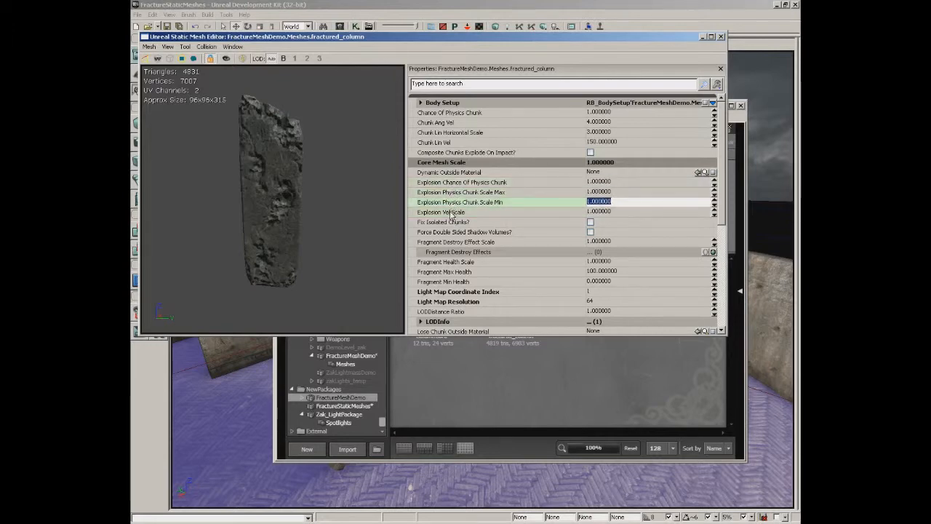
pyautogui.click(452, 213)
pyautogui.click(452, 183)
pyautogui.click(452, 193)
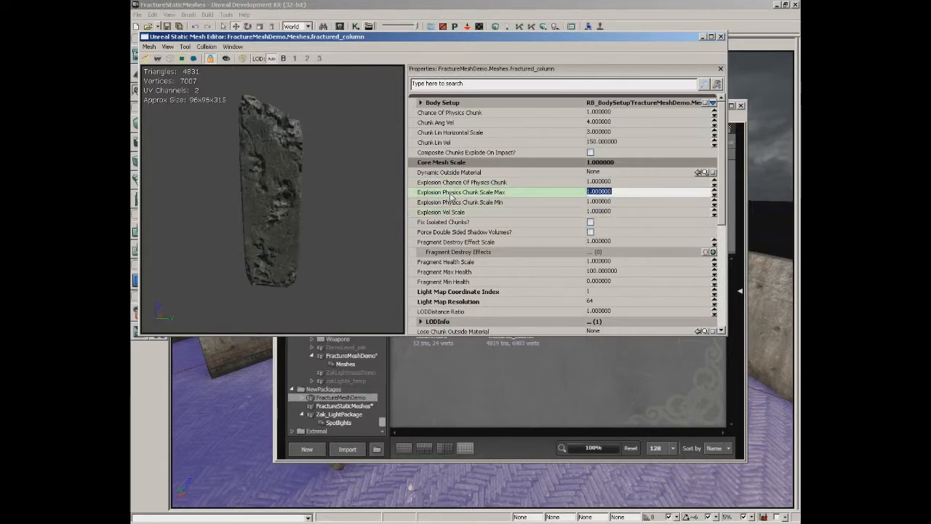
# Examine the explosion's physics chunk chance, maximum and minimum chunk scale, and velocity scale individually, plus Fix Isolated Chunks.
pyautogui.click(473, 183)
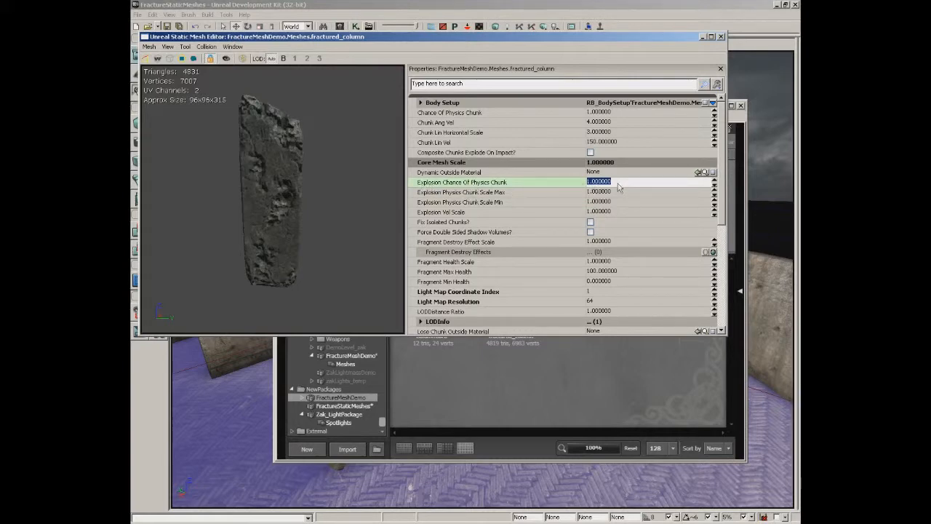
pyautogui.click(496, 193)
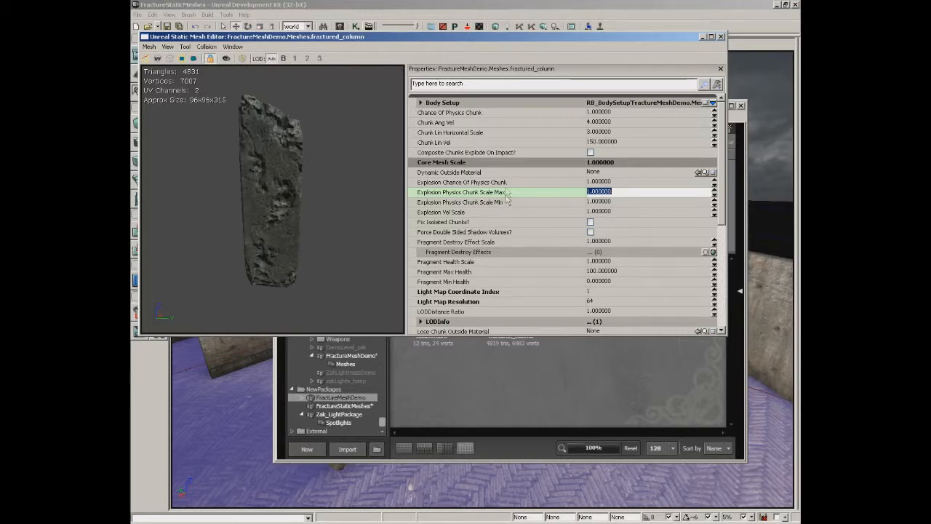
pyautogui.click(507, 202)
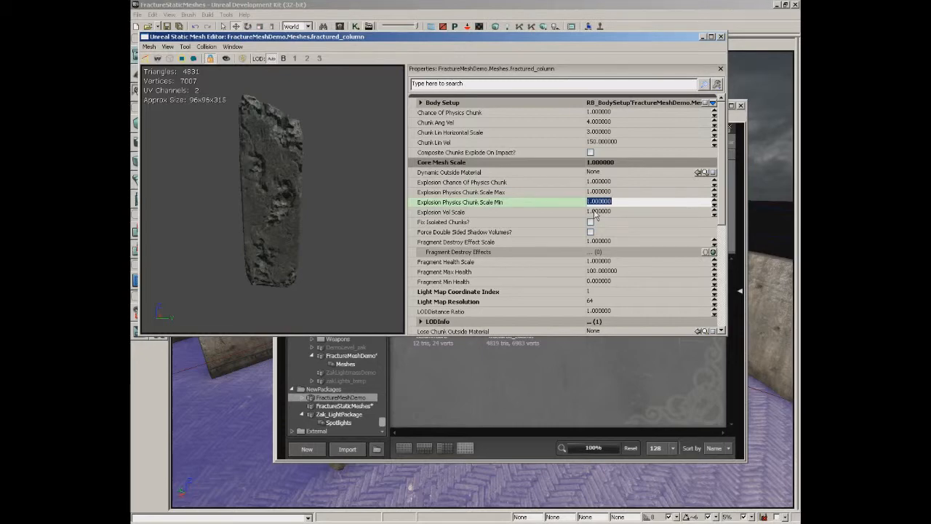
pyautogui.click(467, 212)
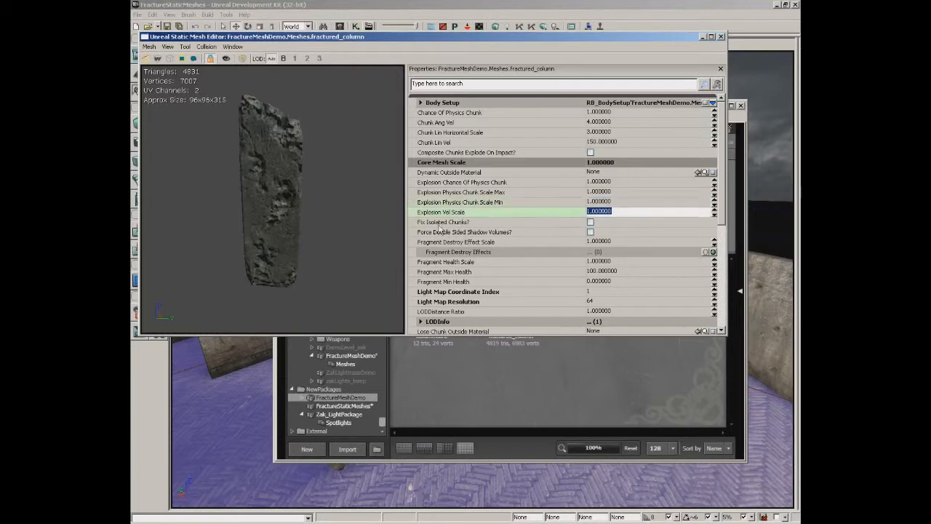
pyautogui.click(507, 222)
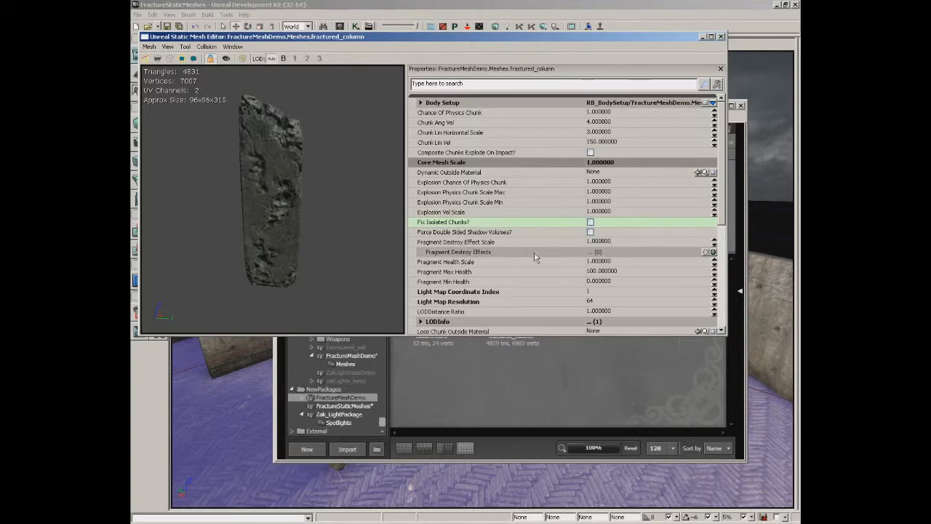
# Add an empty Fragment Destroy Effects entry, examine it with the Fragment Destroy Effect Scale, and clear the list.
pyautogui.click(713, 252)
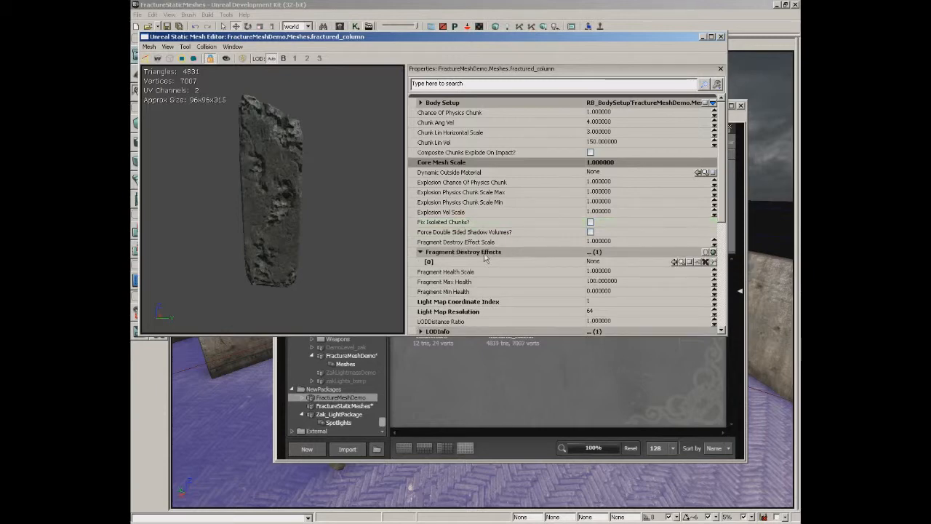
pyautogui.click(608, 262)
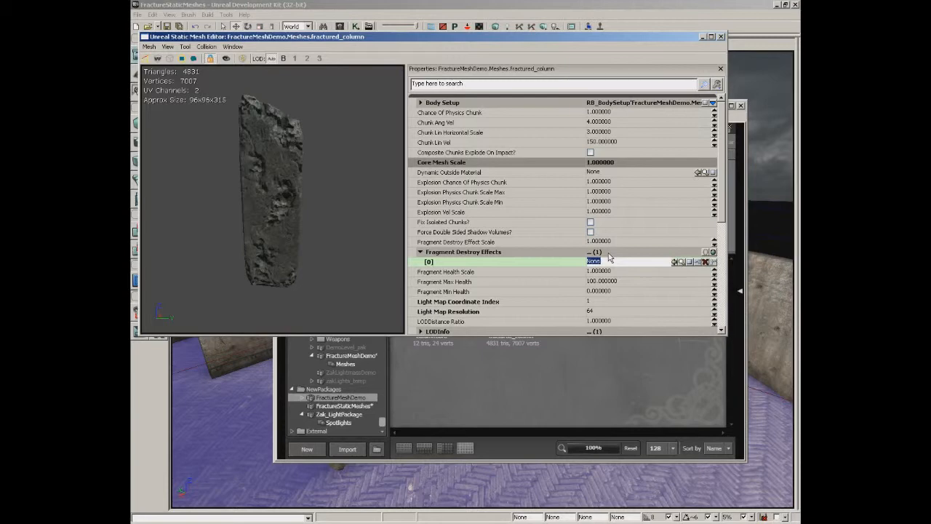
pyautogui.click(608, 242)
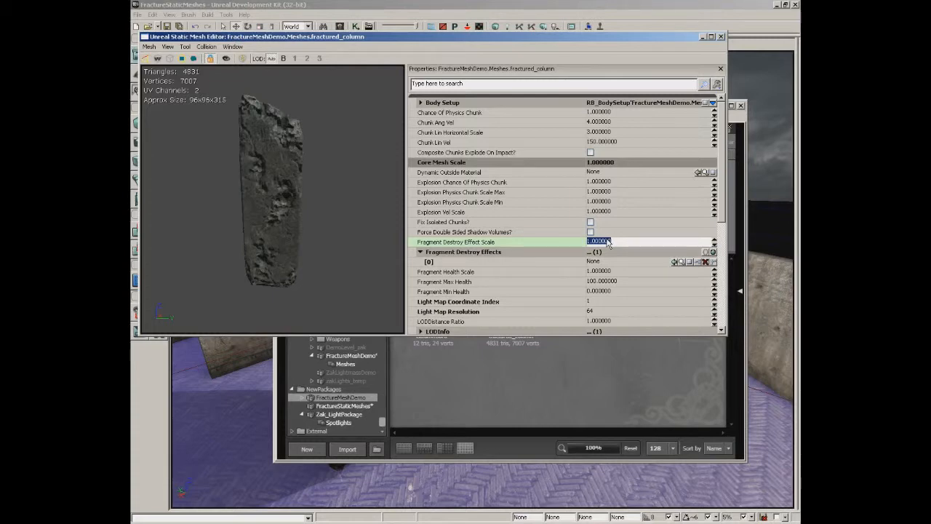
pyautogui.click(705, 253)
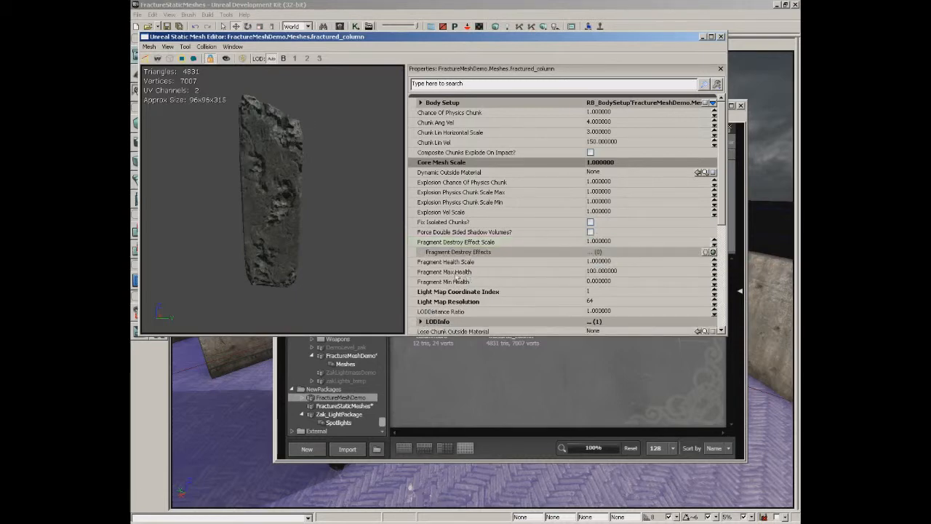
# Examine the Fragment Health Scale and compare the Fragment Max Health and Fragment Min Health properties.
pyautogui.click(562, 262)
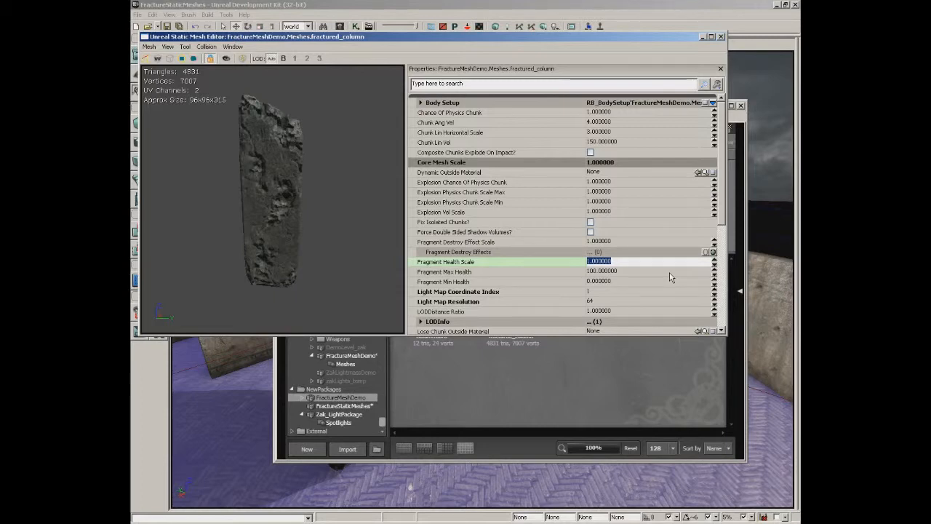
pyautogui.click(483, 282)
pyautogui.click(484, 271)
pyautogui.click(484, 281)
pyautogui.click(485, 272)
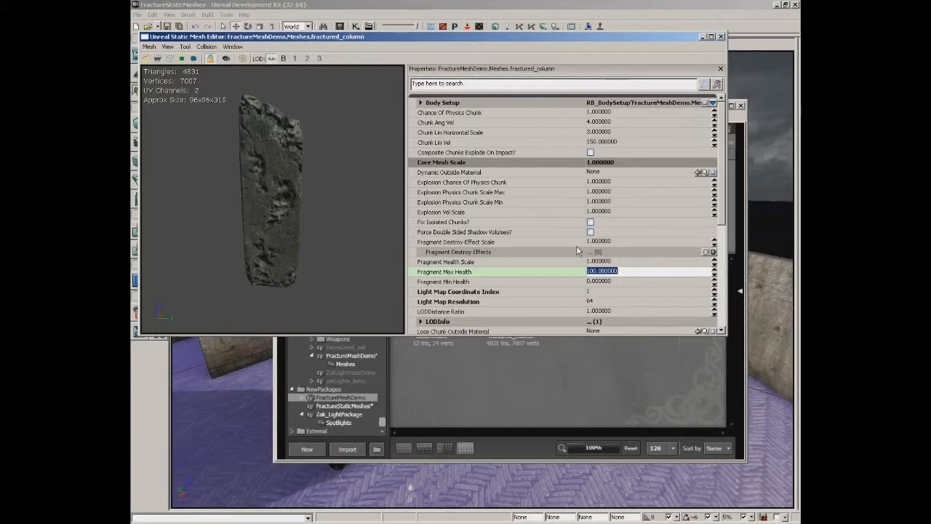
# Expand the LODInfo elements and examine the collision, shadow casting and material settings of elements 0 and 1.
pyautogui.moveTo(722, 191); pyautogui.dragTo(719, 264)
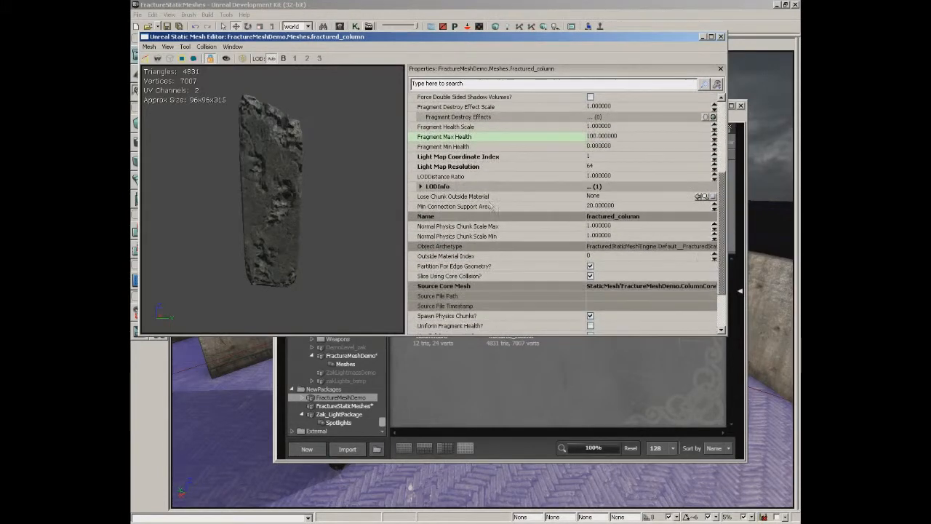
pyautogui.click(421, 187)
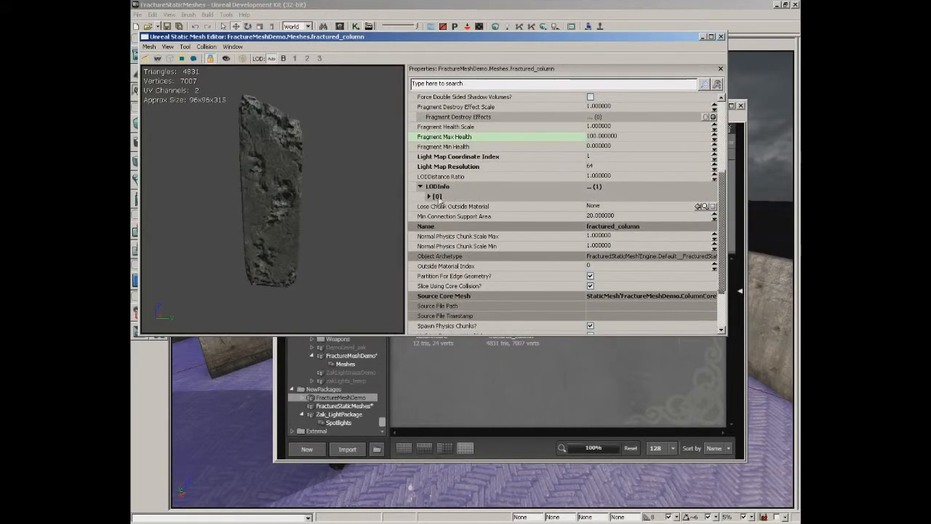
pyautogui.click(429, 197)
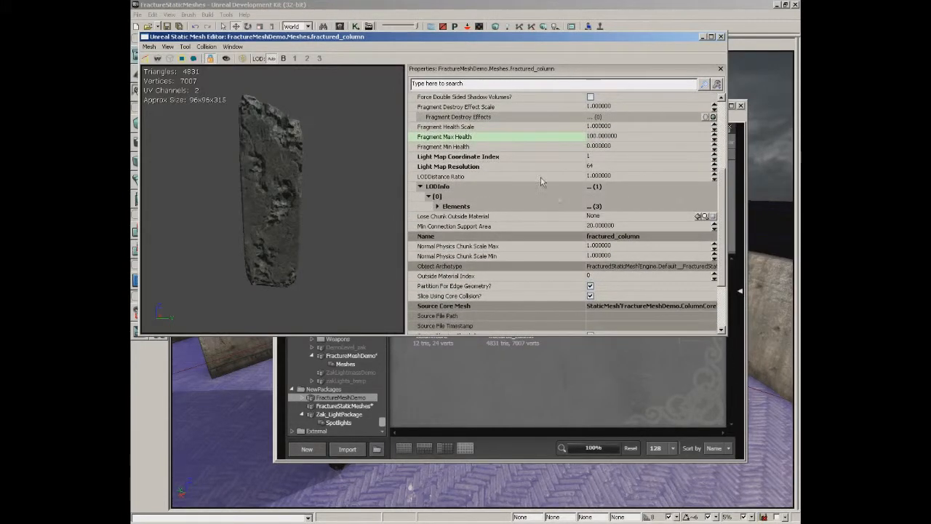
pyautogui.doubleClick(452, 209)
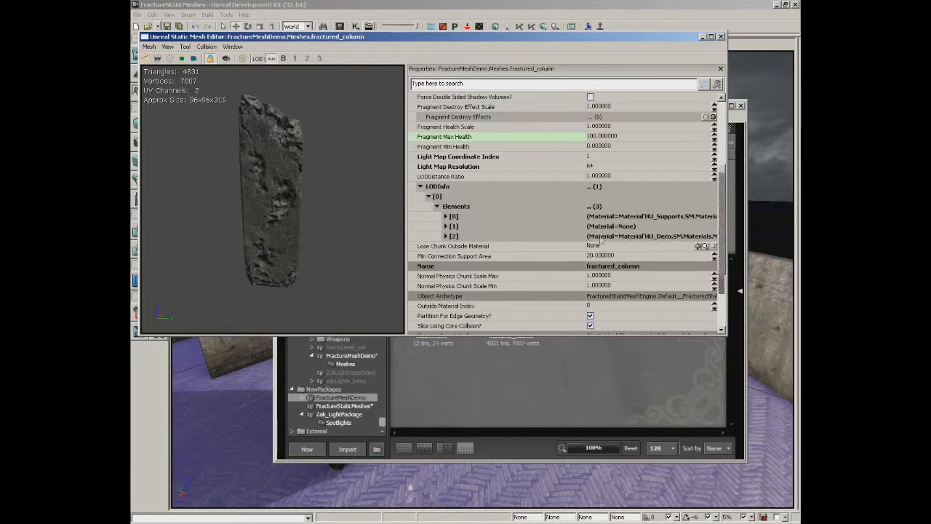
pyautogui.doubleClick(463, 219)
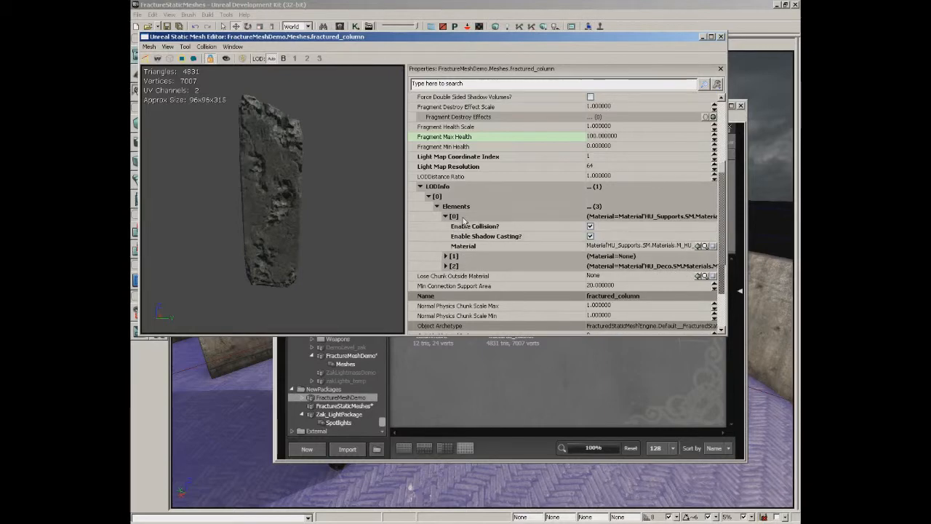
pyautogui.doubleClick(463, 220)
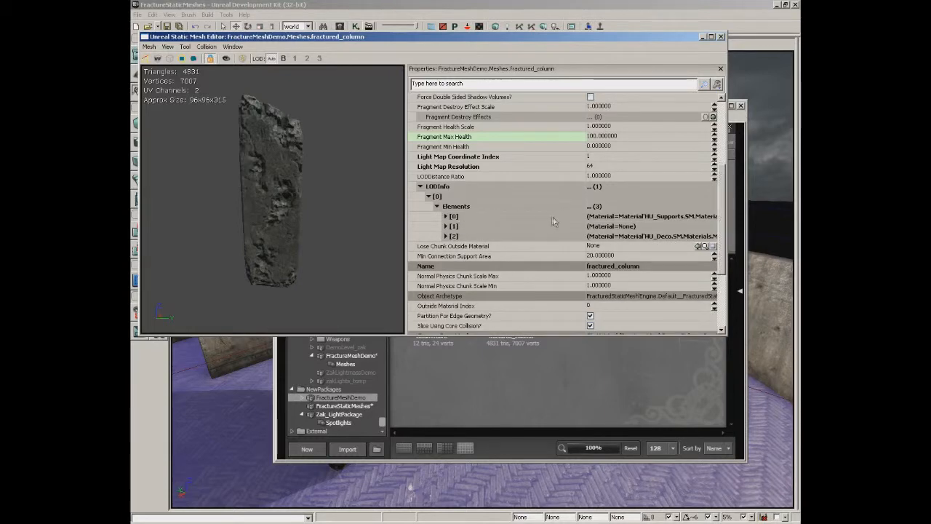
pyautogui.doubleClick(472, 228)
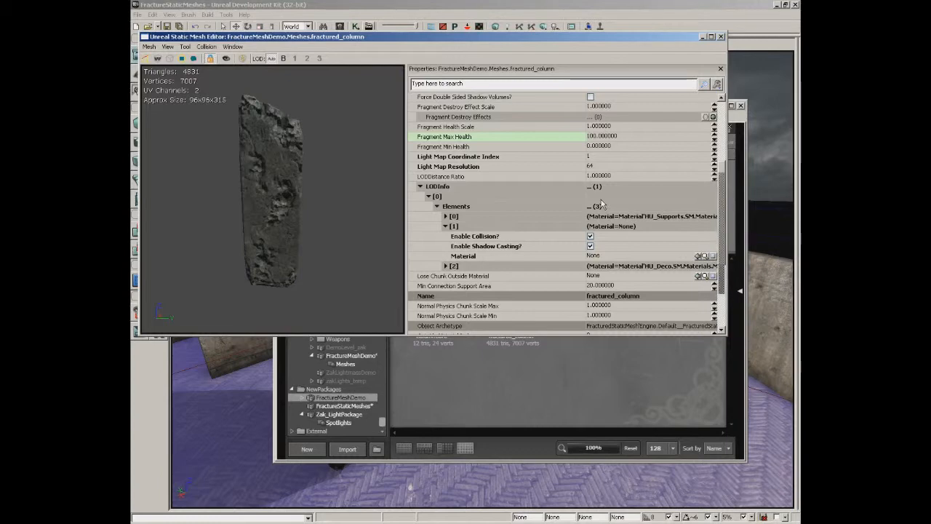
# Try to copy element 0's M_HU_Supports_SM_CementBlock01 material reference into element 1's material, and collapse the LOD entry.
pyautogui.doubleClick(462, 217)
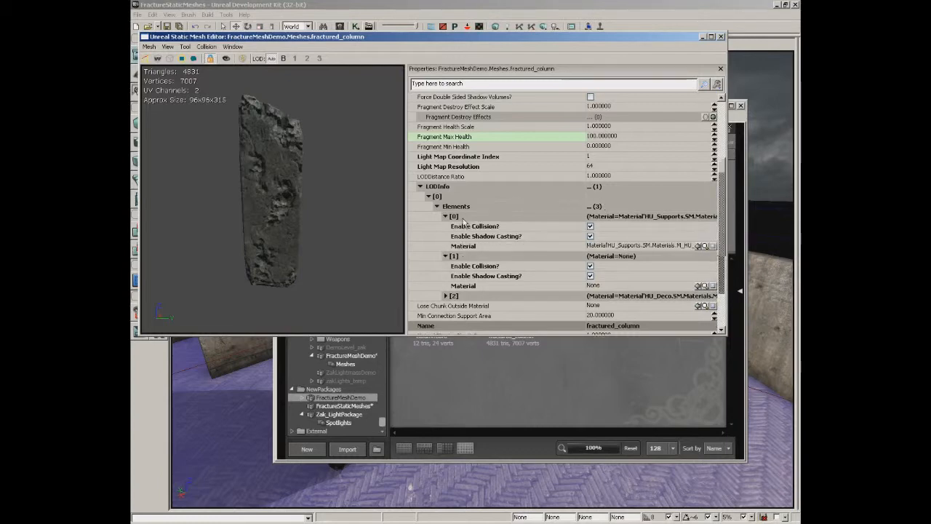
pyautogui.click(607, 246)
pyautogui.hotkey('ctrl', 'c')
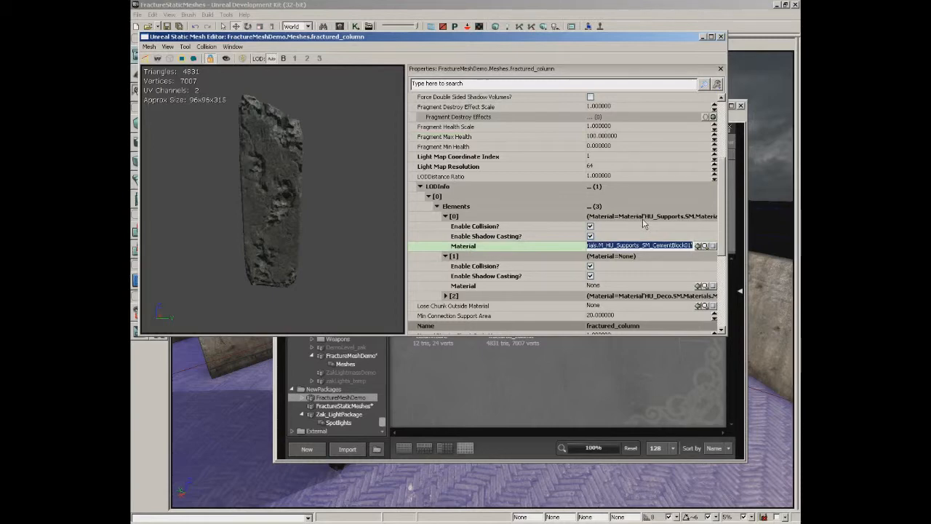
pyautogui.click(599, 286)
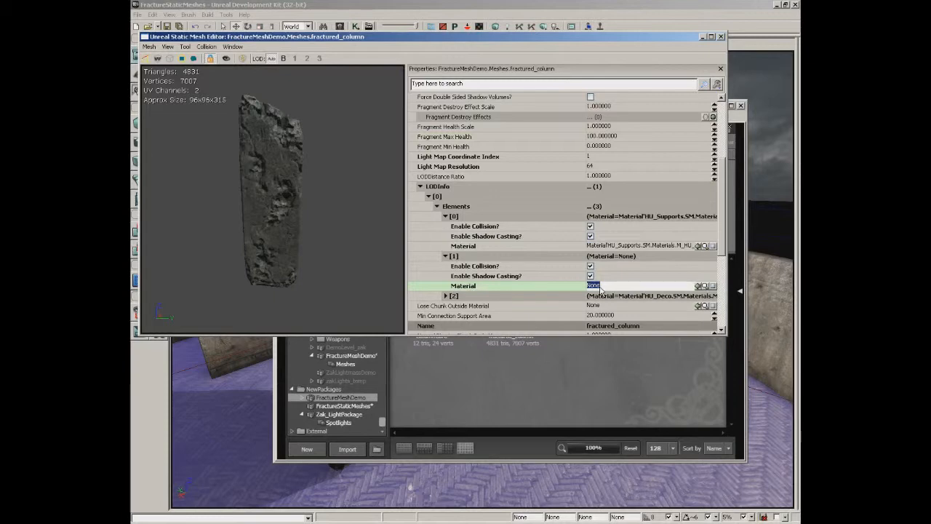
pyautogui.hotkey('ctrl', 'v')
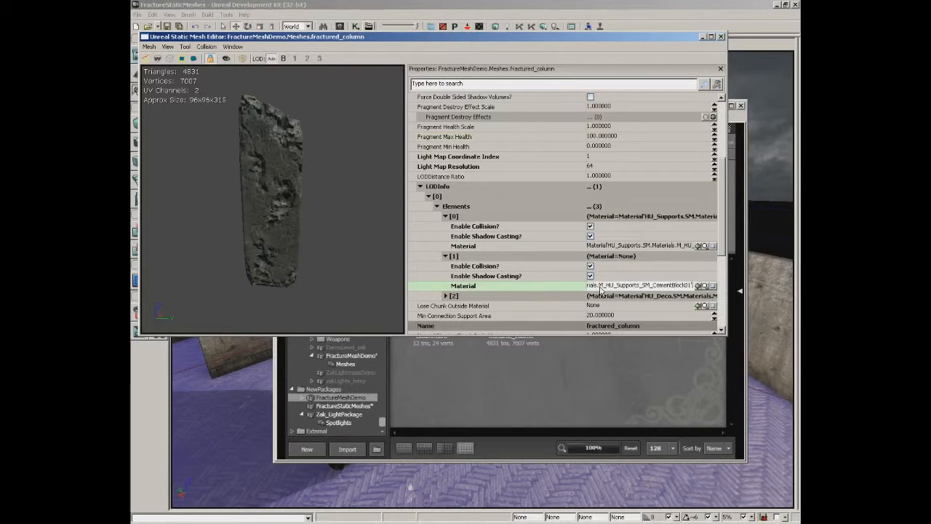
pyautogui.doubleClick(465, 257)
pyautogui.doubleClick(460, 218)
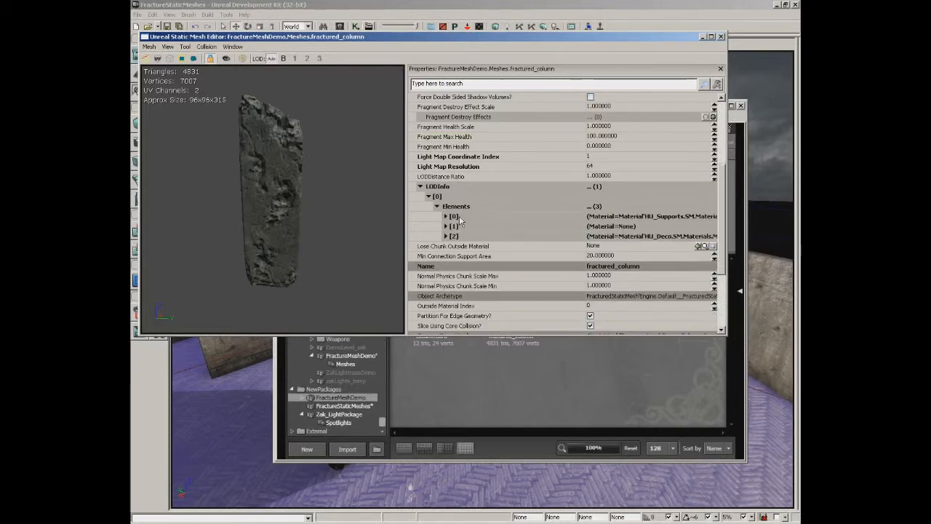
pyautogui.doubleClick(457, 207)
pyautogui.doubleClick(450, 198)
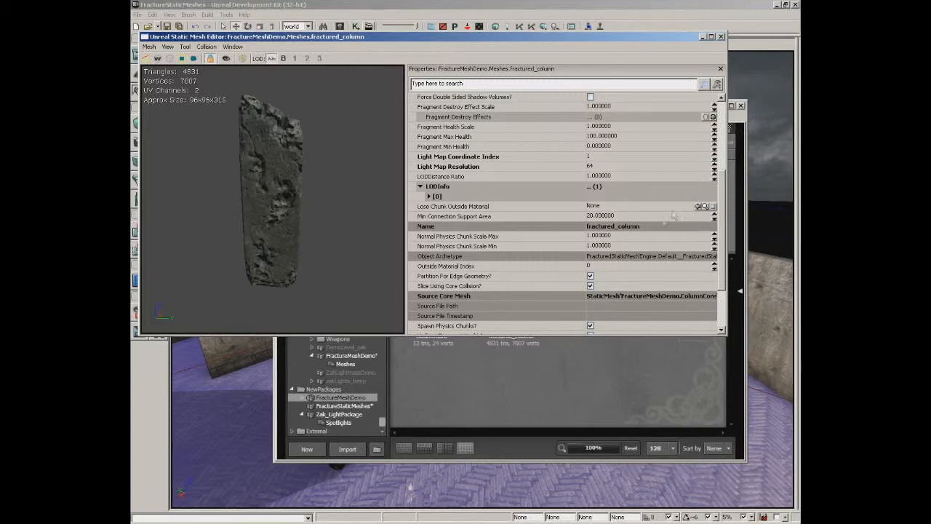
# Examine the remaining fractured mesh properties down to Used For Instancing, focusing on Spawn Physics Chunks and Uniform Fragment Health.
pyautogui.scroll(-1, 724, 209)
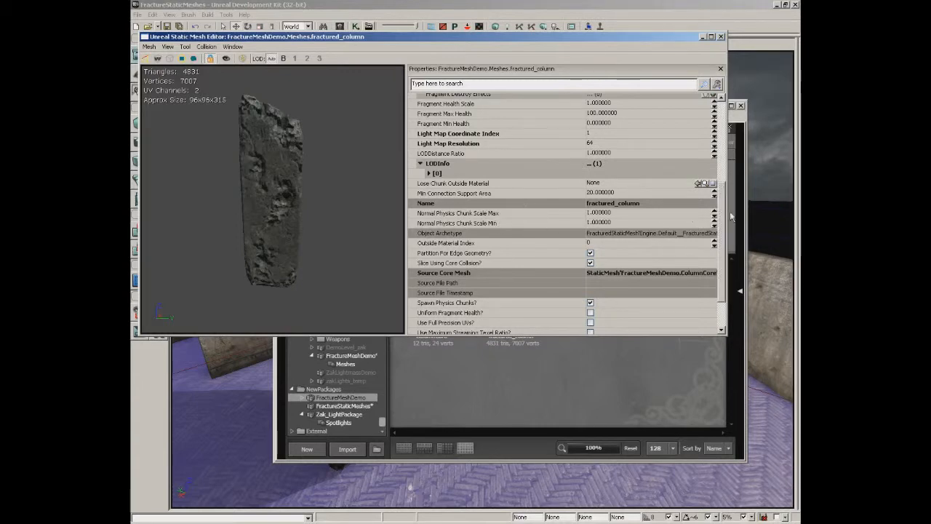
pyautogui.moveTo(721, 214); pyautogui.dragTo(719, 228)
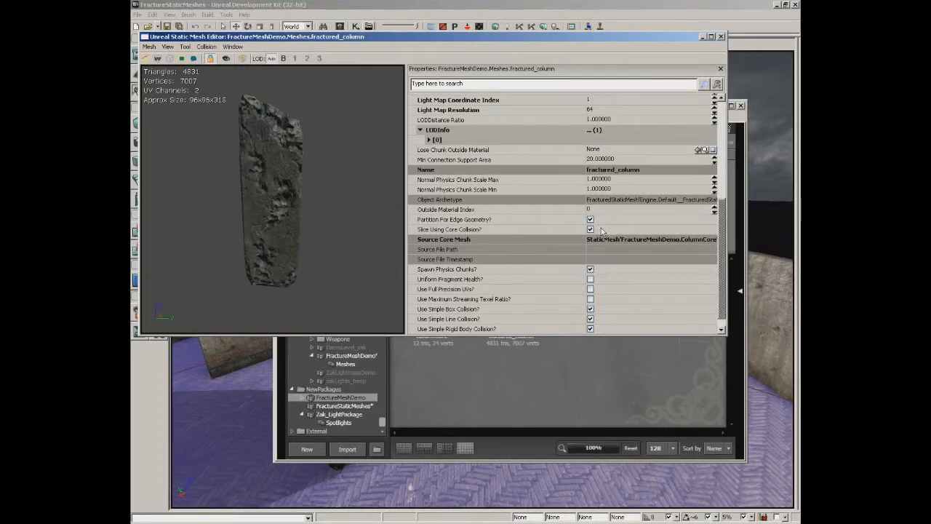
pyautogui.scroll(-1, 727, 247)
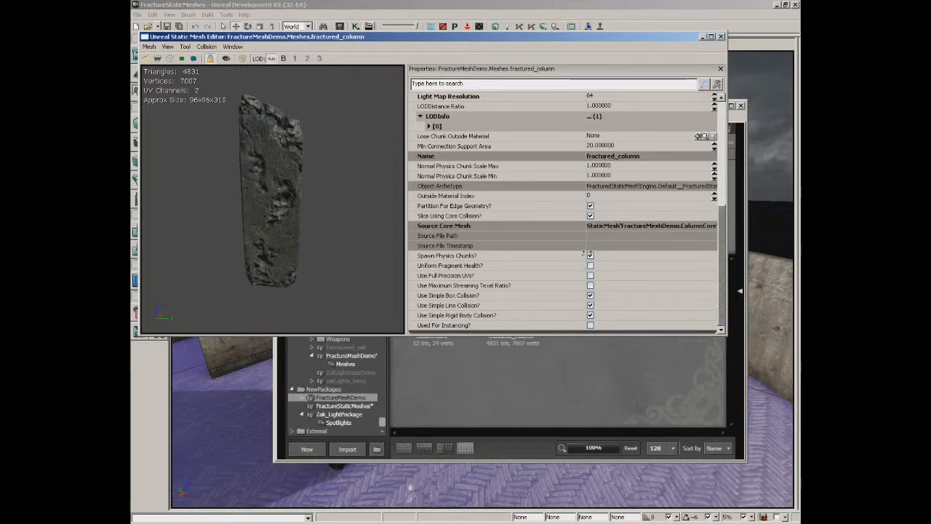
pyautogui.click(483, 259)
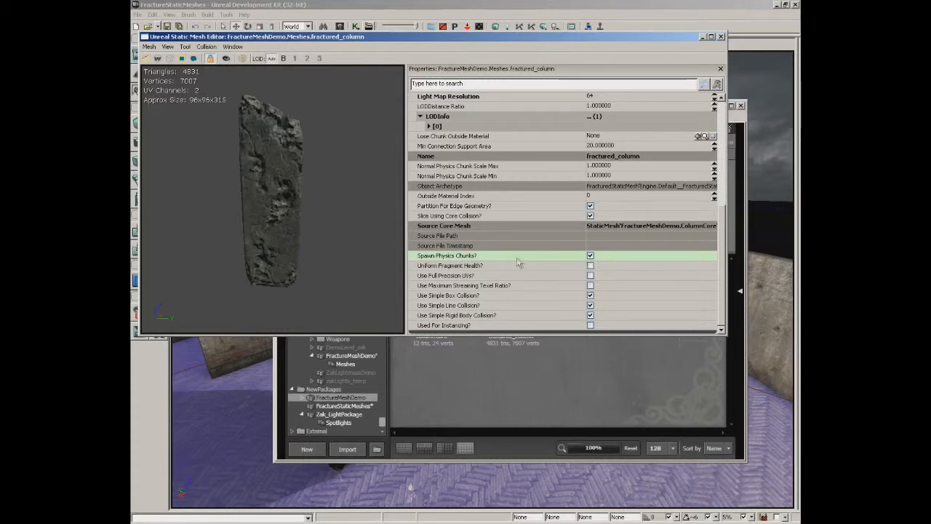
pyautogui.click(471, 267)
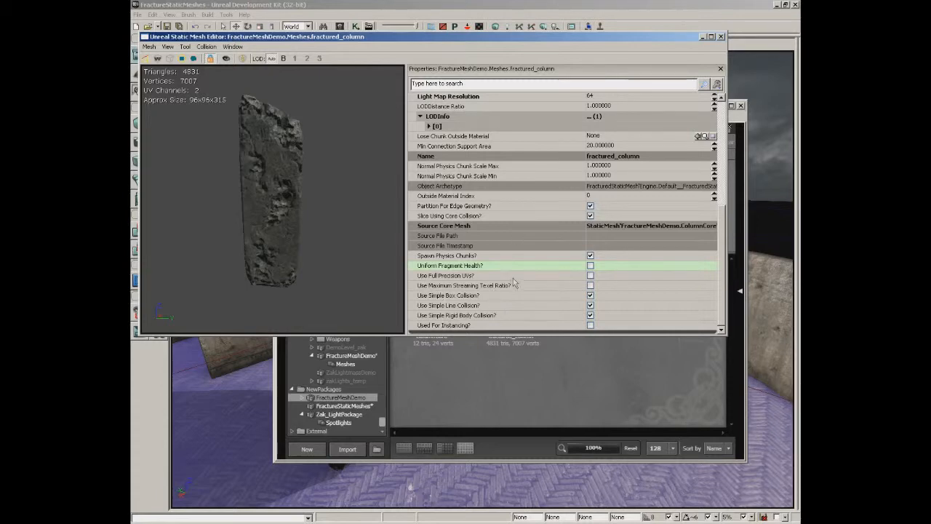
pyautogui.moveTo(721, 251); pyautogui.dragTo(720, 146)
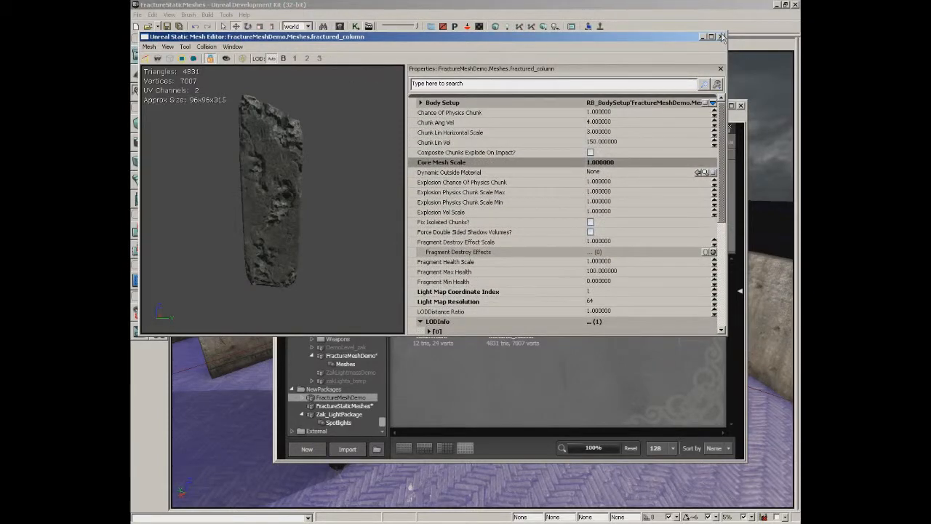
# Close the fractured mesh's editor and the content browser, and rebuild the level.
pyautogui.click(722, 37)
pyautogui.click(740, 106)
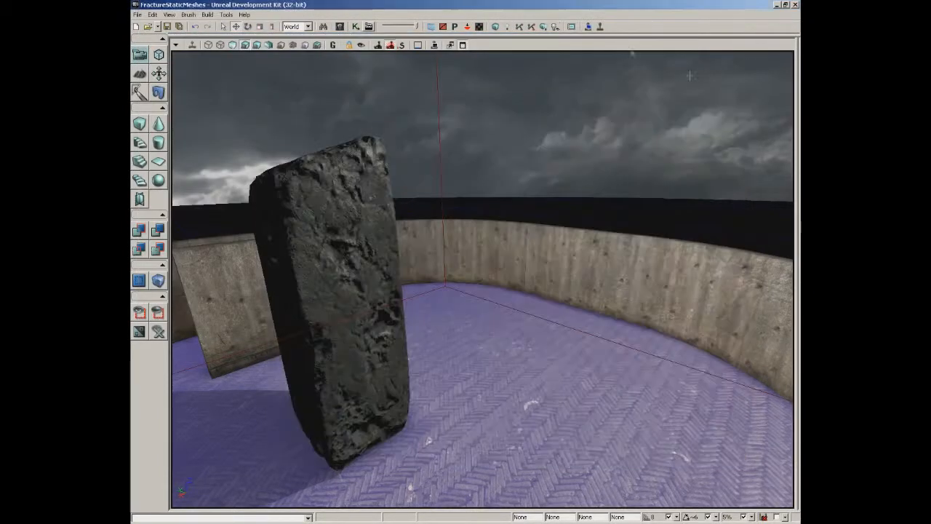
pyautogui.click(543, 26)
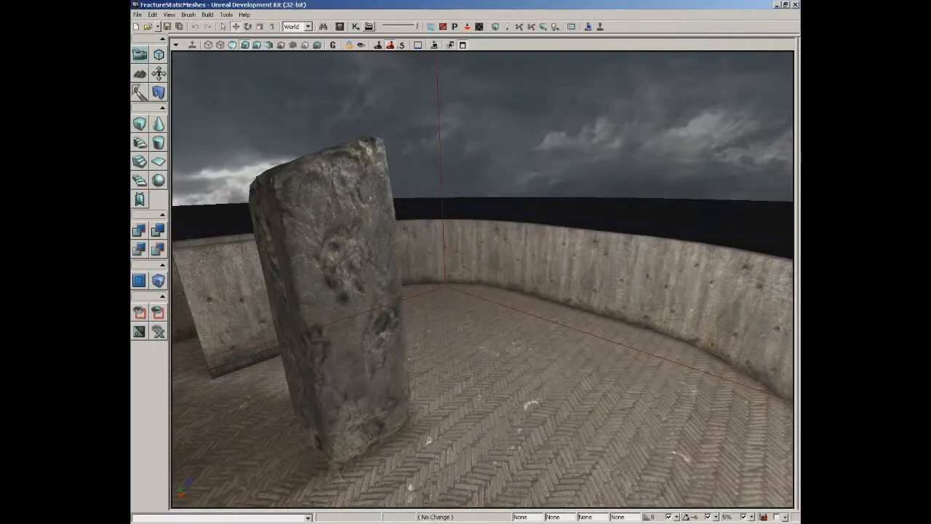
# Play the level from the floor near the column and shoot the fractured column from several distances to break chunks off its core.
pyautogui.rightClick(547, 384)
pyautogui.click(585, 383)
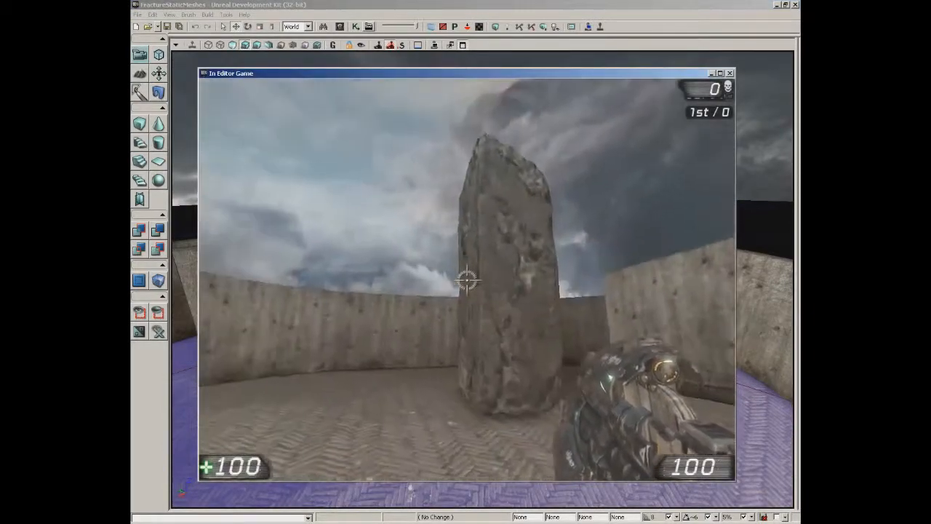
pyautogui.click(467, 279)
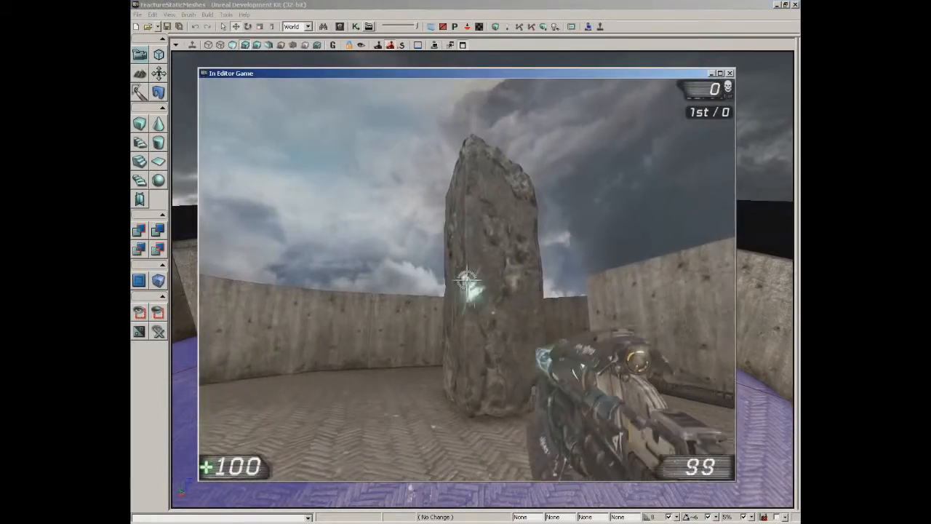
pyautogui.click(467, 280)
pyautogui.click(466, 280)
pyautogui.press('w')
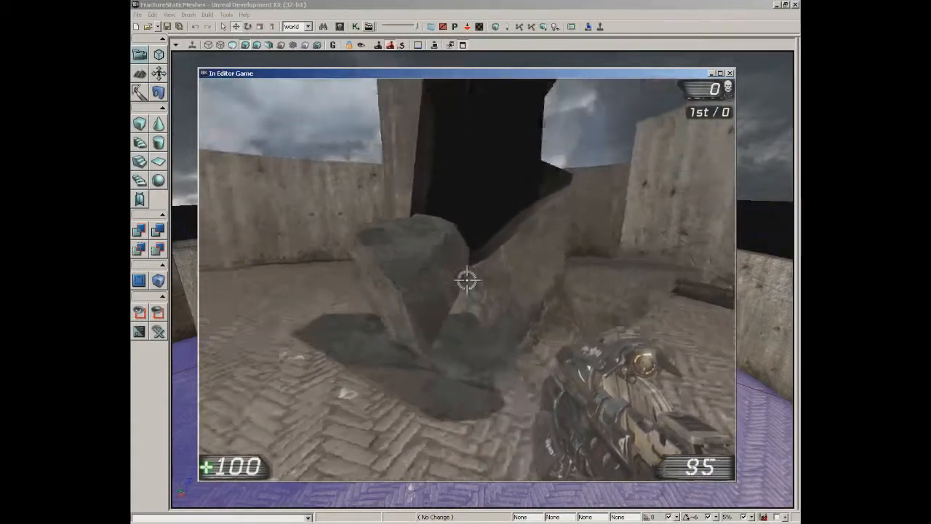
pyautogui.click(466, 279)
pyautogui.click(467, 279)
pyautogui.click(466, 279)
pyautogui.press('s')
pyautogui.moveTo(466, 280); pyautogui.dragTo(466, 279, button='right')
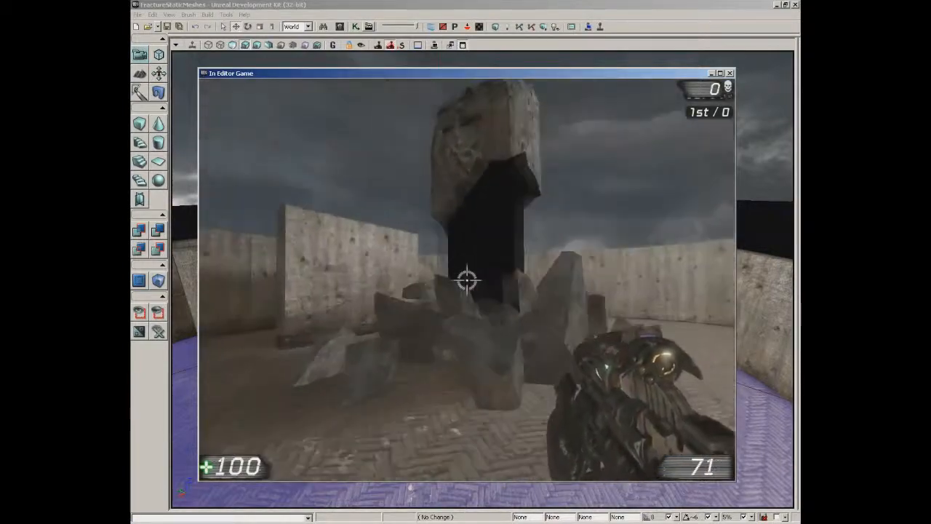
pyautogui.press('s')
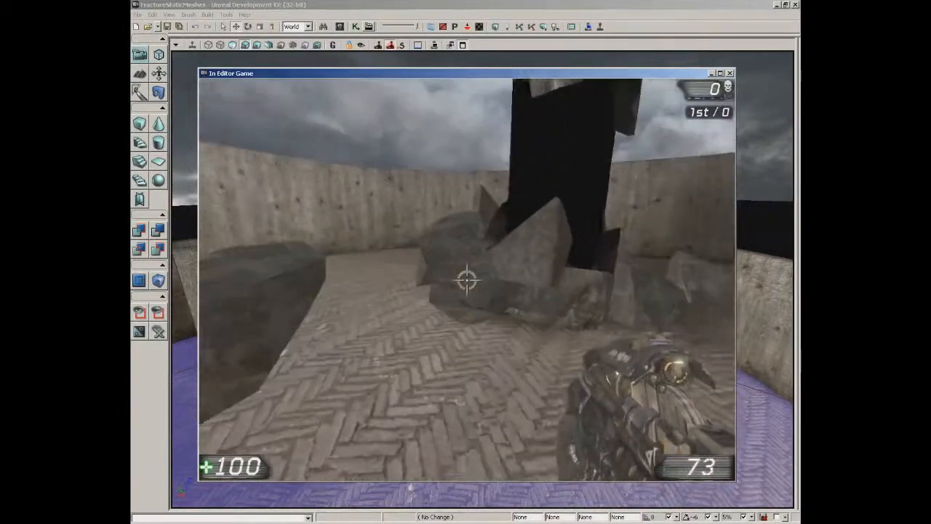